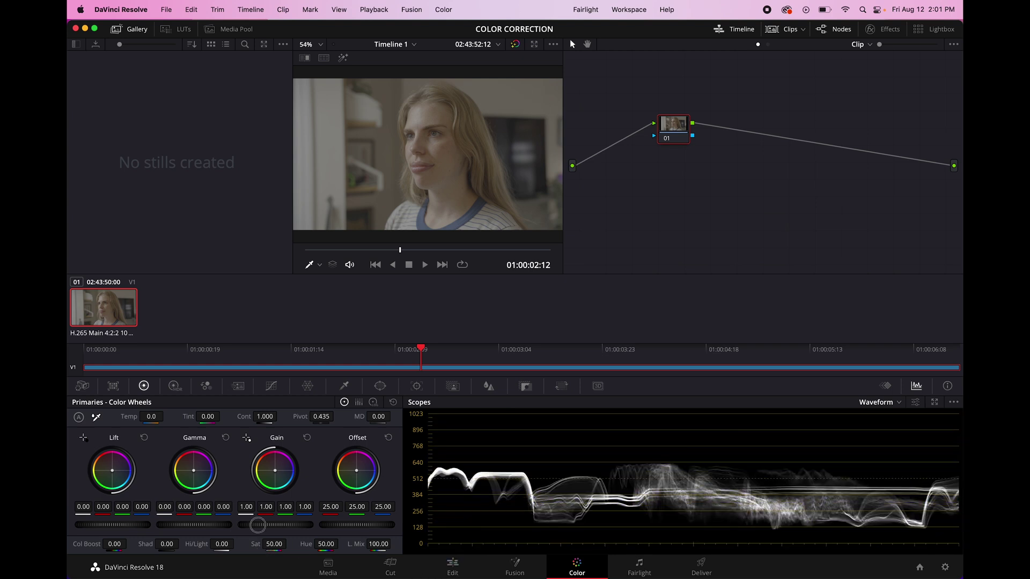
- Swing the Gain master wheel up, down and to clipping, resetting each time, then pull Lift to about -0.23
mouse_move(258, 524)
mouse_down()
mouse_move(751, 494)
mouse_move(518, 293)
mouse_up()
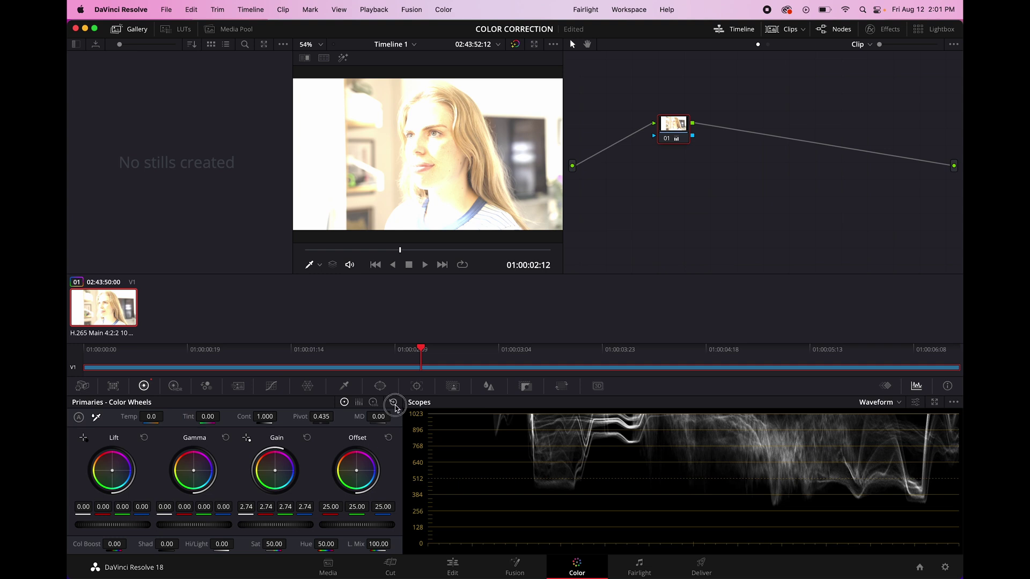
click(393, 402)
drag(295, 523, 397, 285)
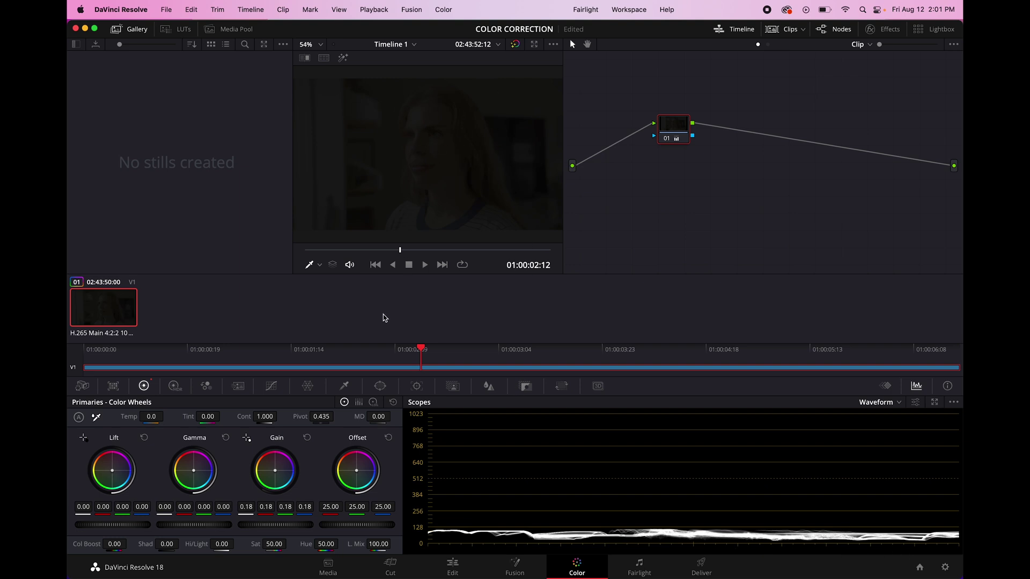
click(393, 402)
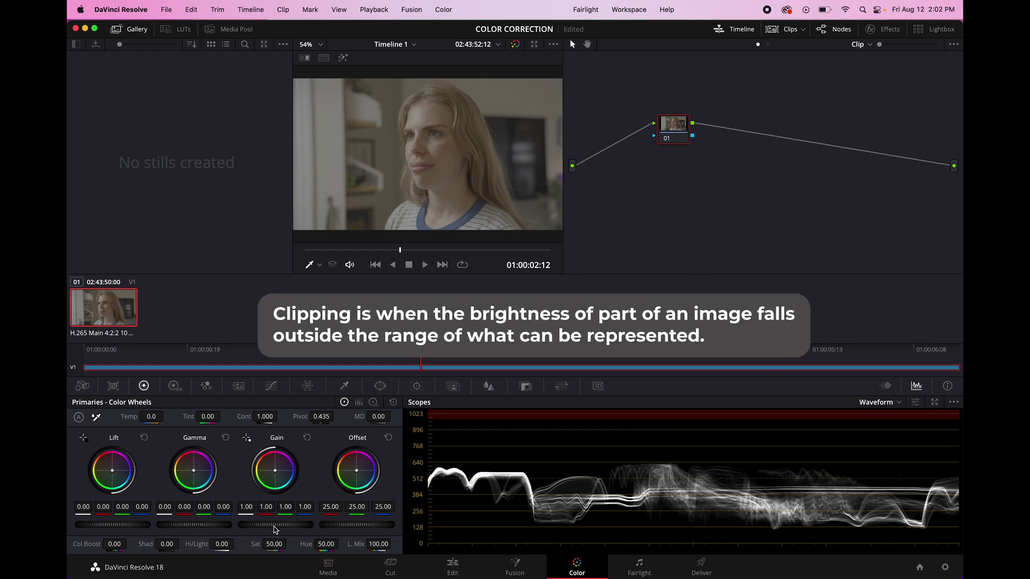
drag(274, 530, 514, 288)
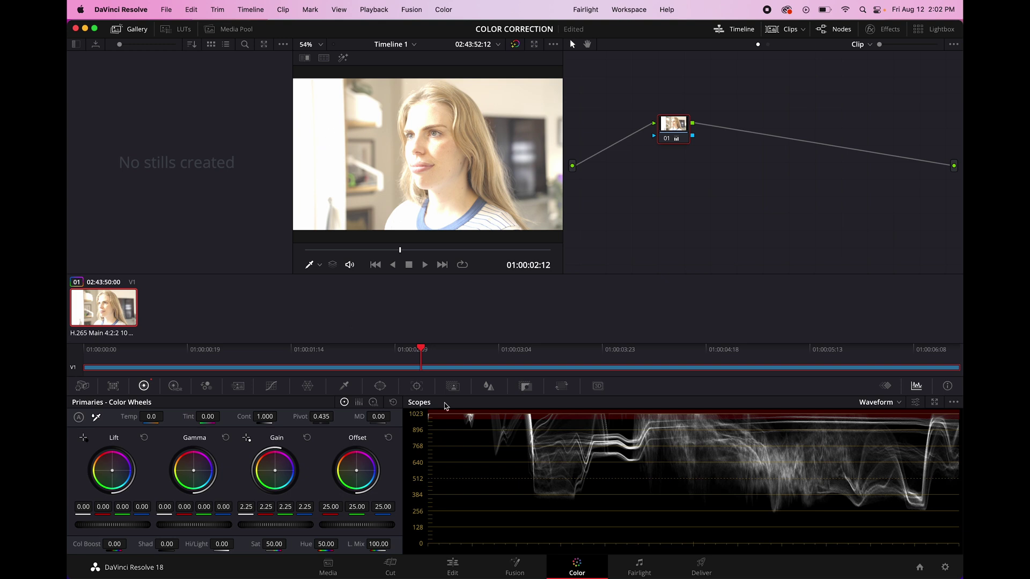
click(394, 403)
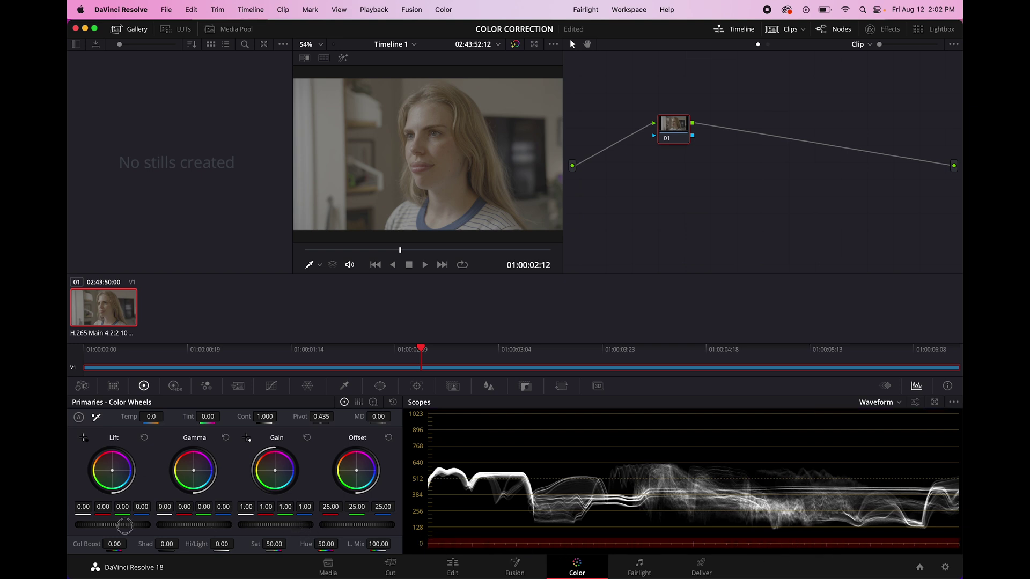
drag(124, 526, 325, 295)
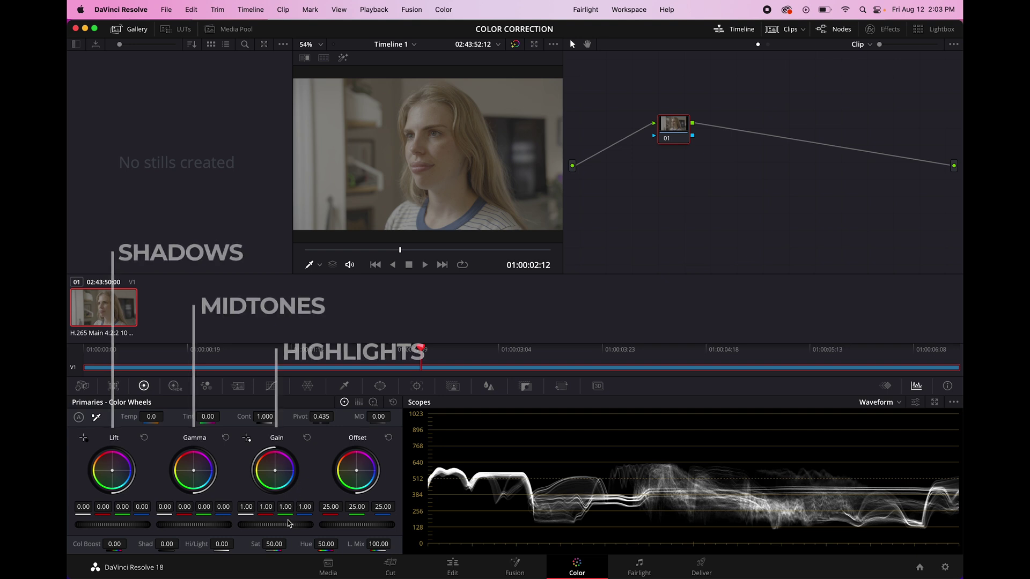
- Drag Gain as a demonstration, then reset all primary wheels back to neutral
drag(289, 523, 169, 528)
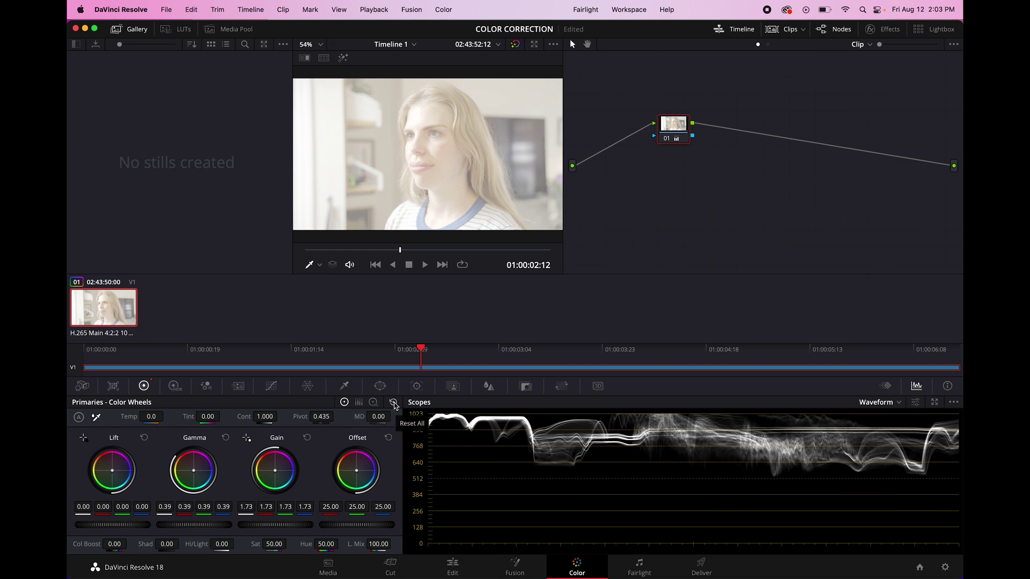
click(394, 404)
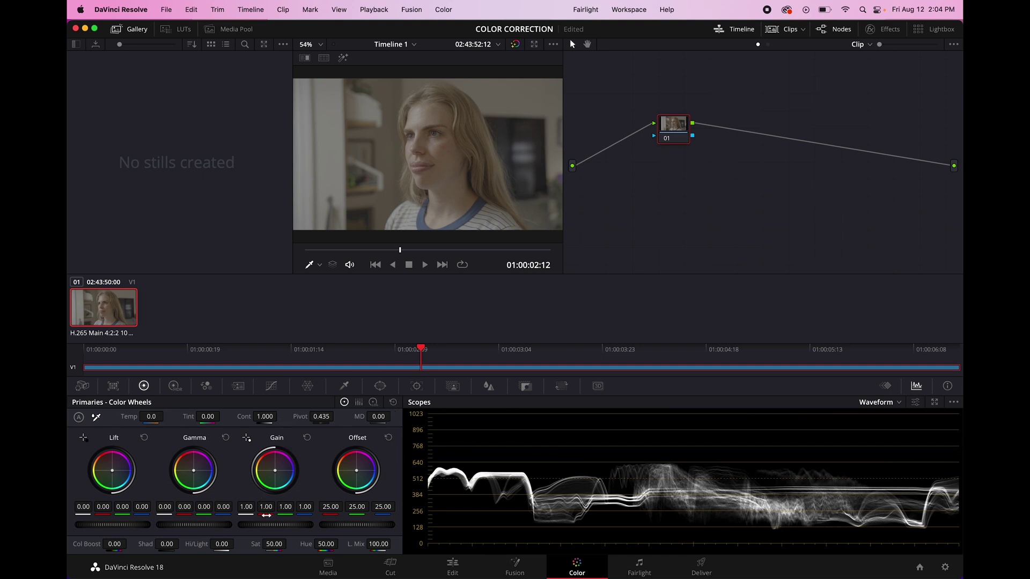
- Raise Gain to about 1.46 so highlights sit just under 896, and lower Lift to about -0.09
drag(265, 523, 436, 518)
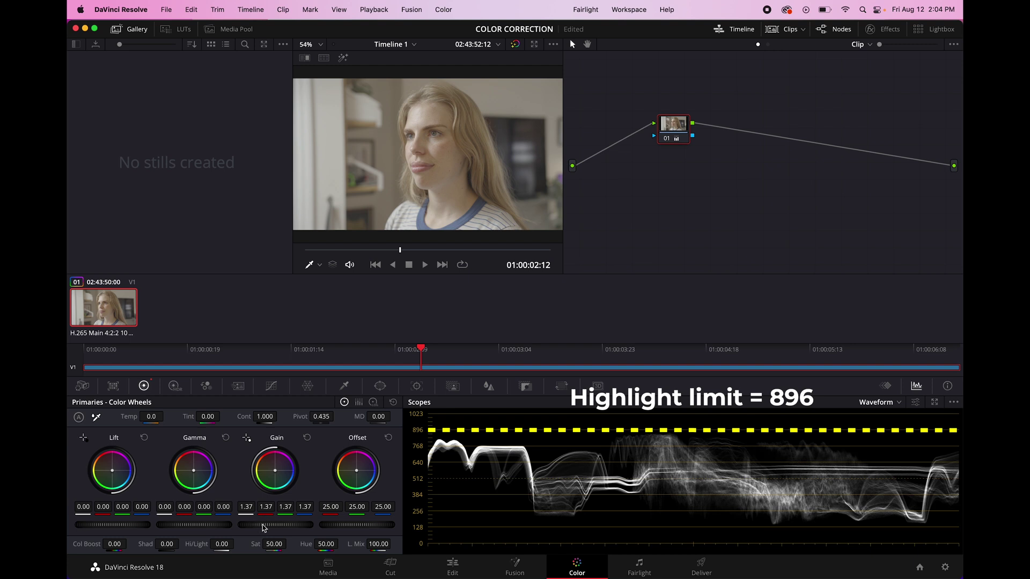
drag(271, 523, 306, 523)
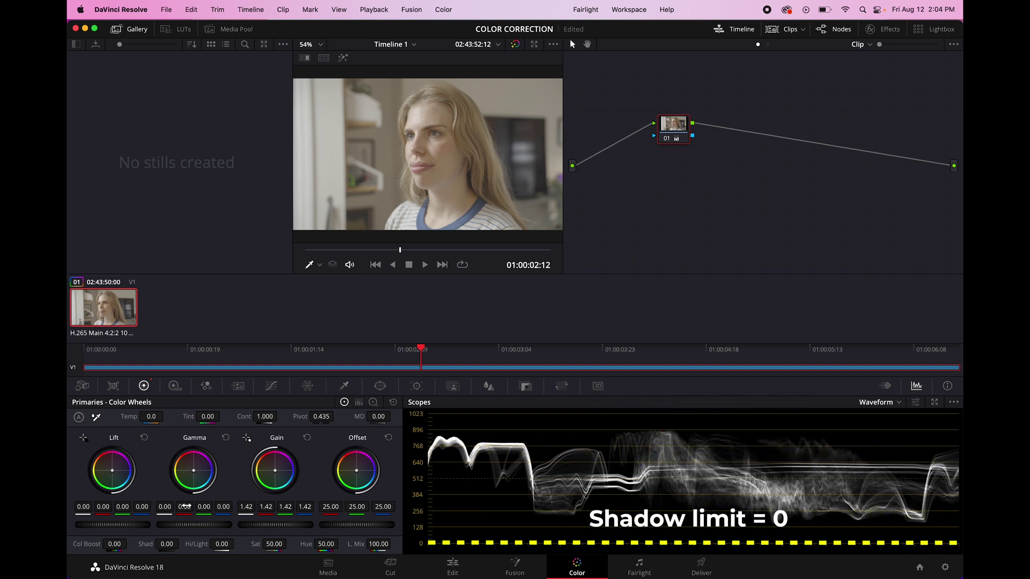
drag(133, 524, 114, 524)
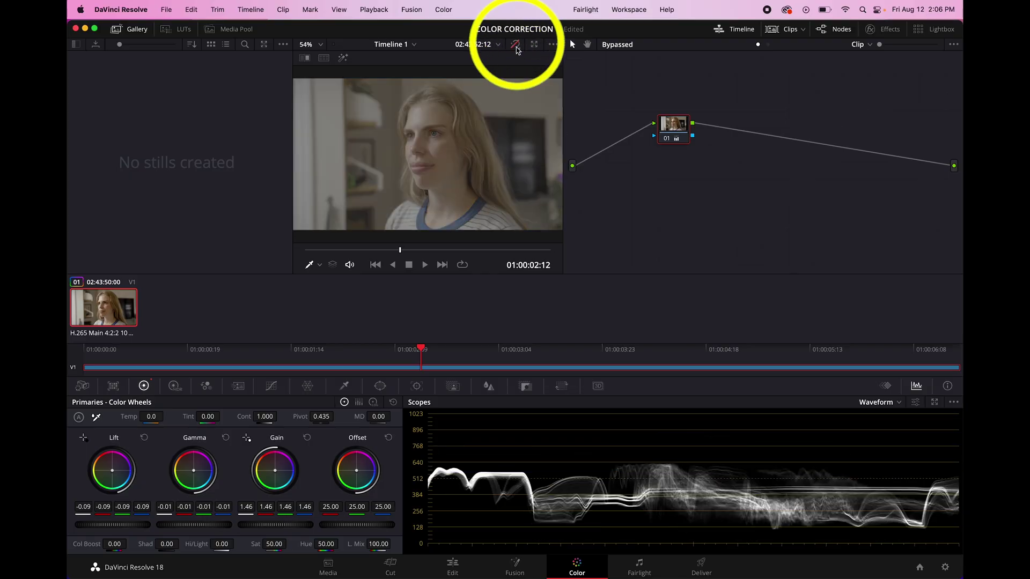
- Toggle the grade bypass to compare the interview clip before and after, leaving the grade on
click(516, 47)
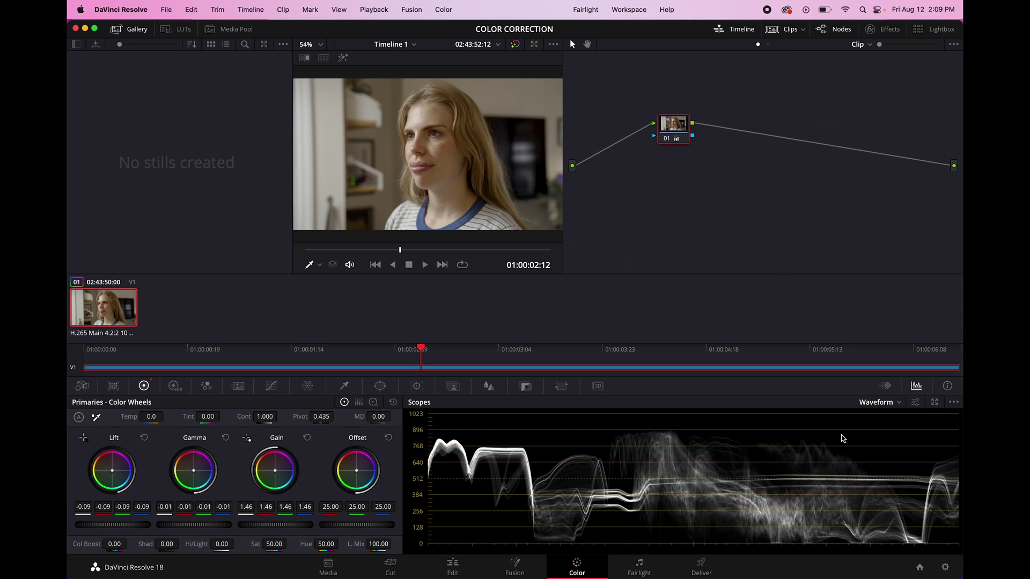
- Switch the scope to Vectorscope and float the scopes in a separate window
click(890, 403)
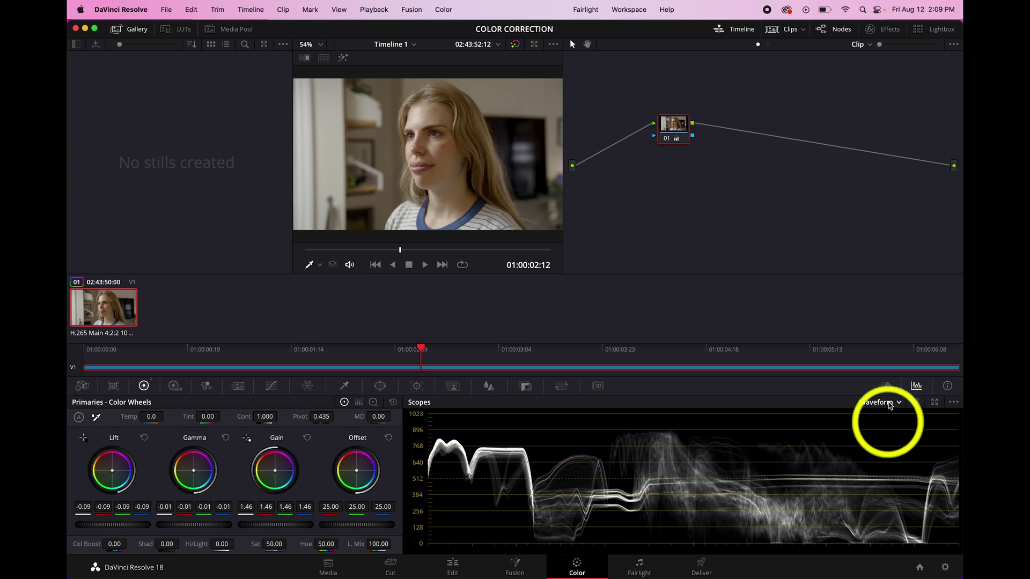
click(898, 439)
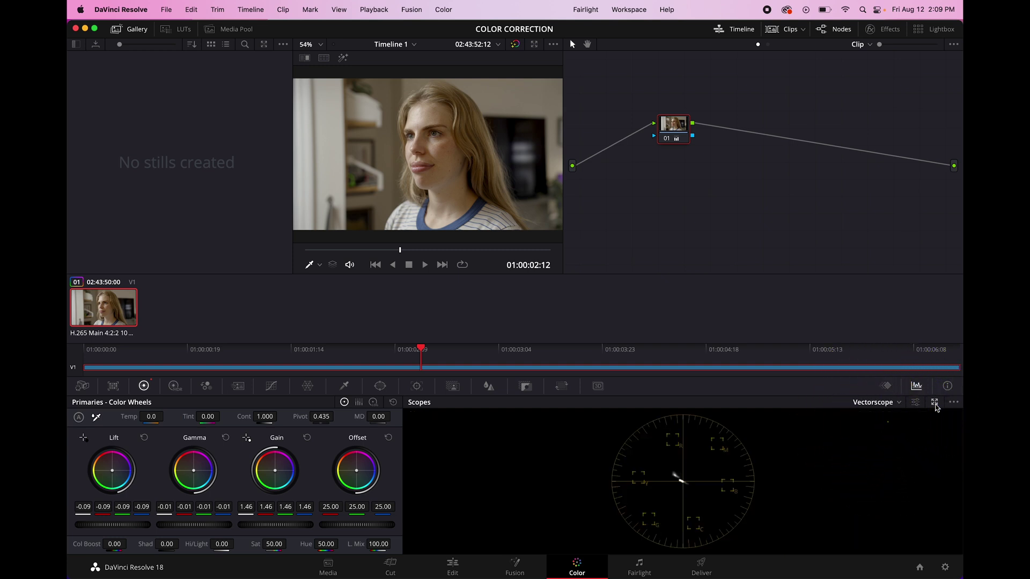
click(934, 402)
drag(783, 195, 771, 189)
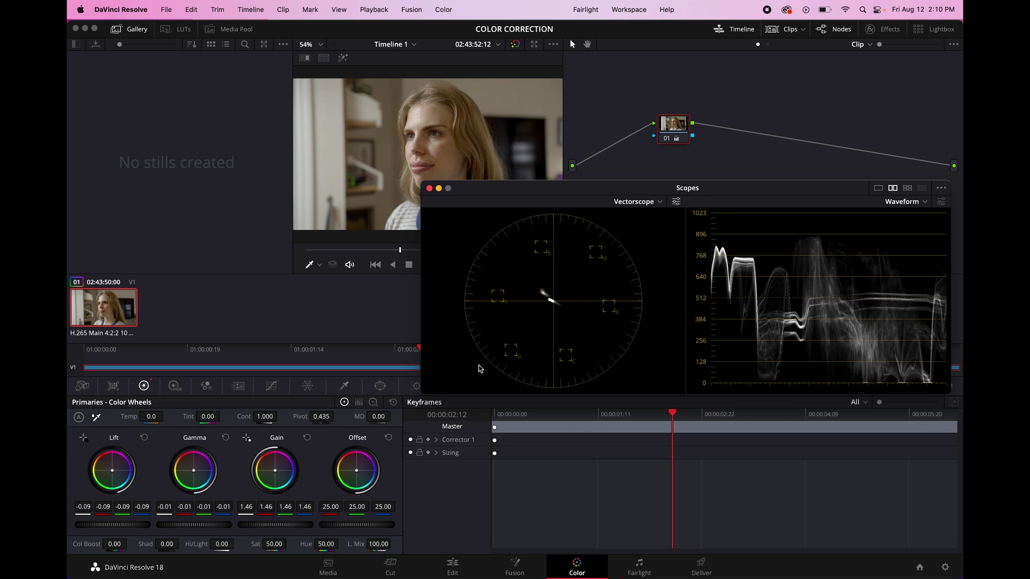
- Demonstrate pushing highlights toward green and midtones toward red, undoing each shift
drag(276, 471, 272, 475)
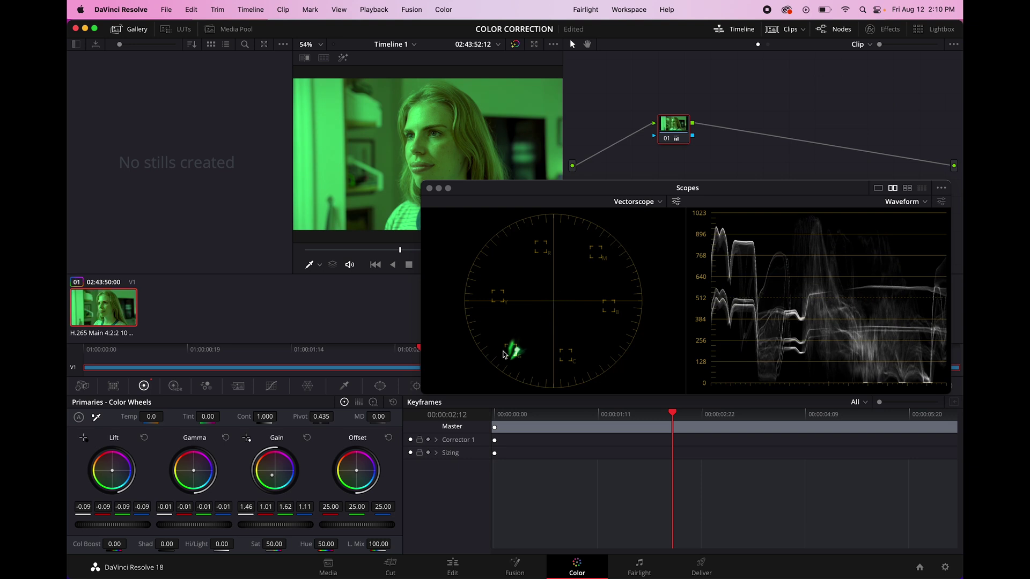
key(super+z)
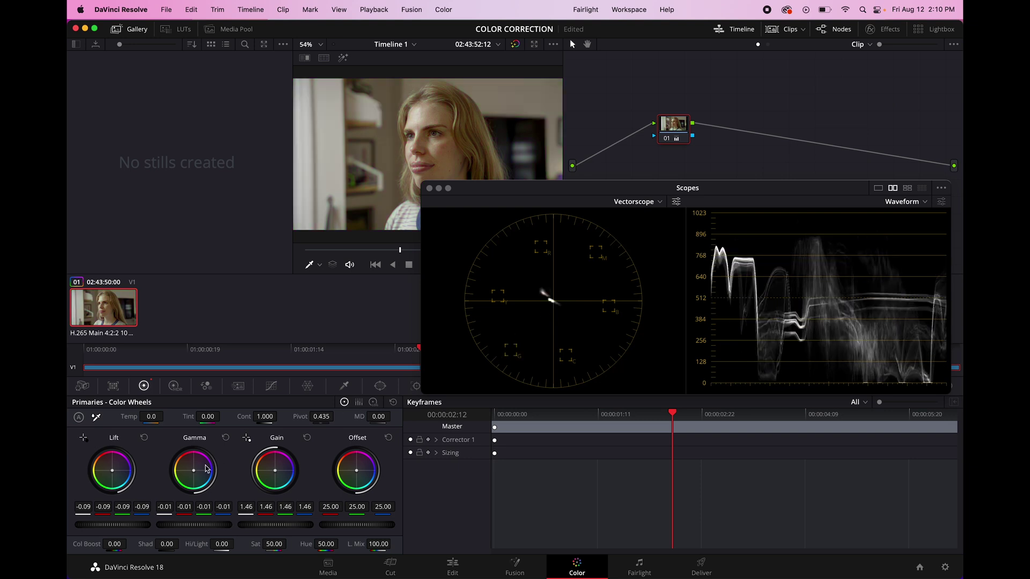
drag(194, 474, 181, 248)
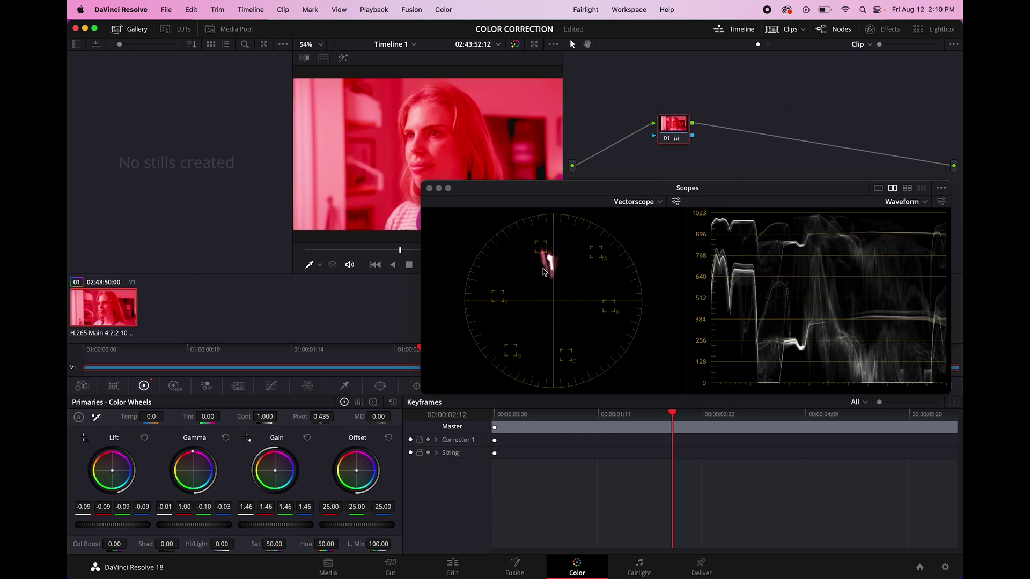
key(super+z)
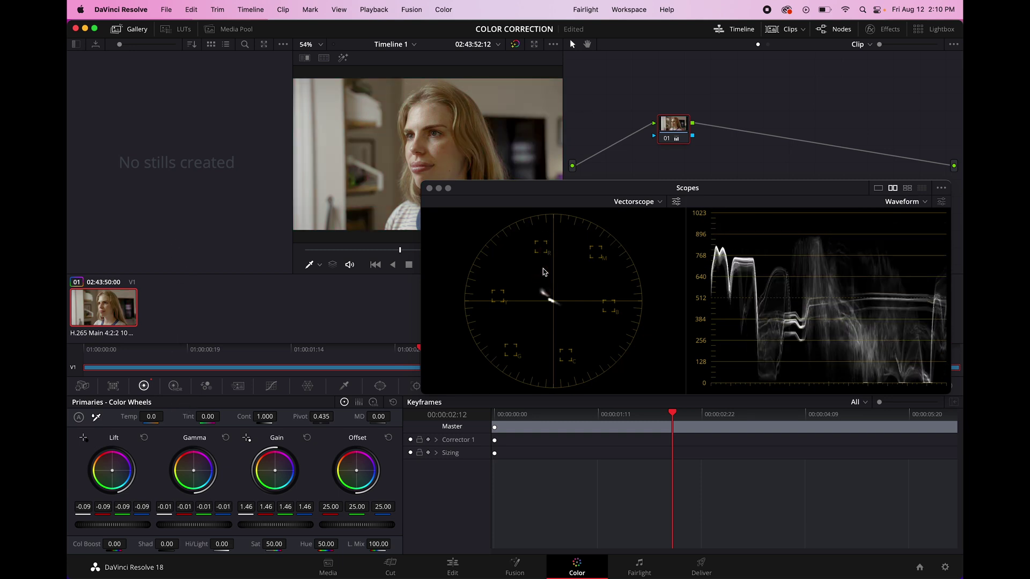
- White-balance the clip by sampling the light wall with the picker
drag(543, 188, 625, 225)
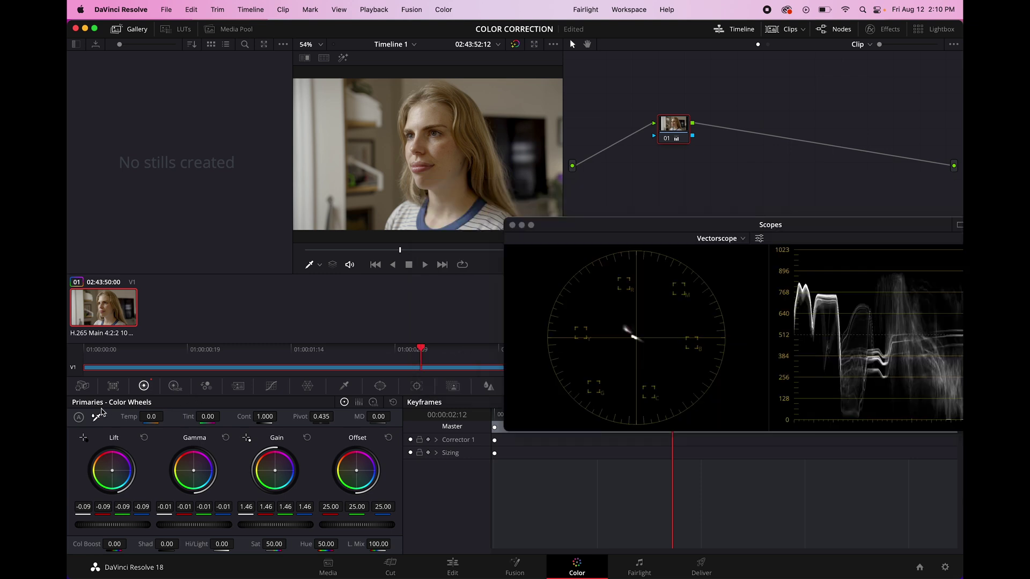
click(96, 417)
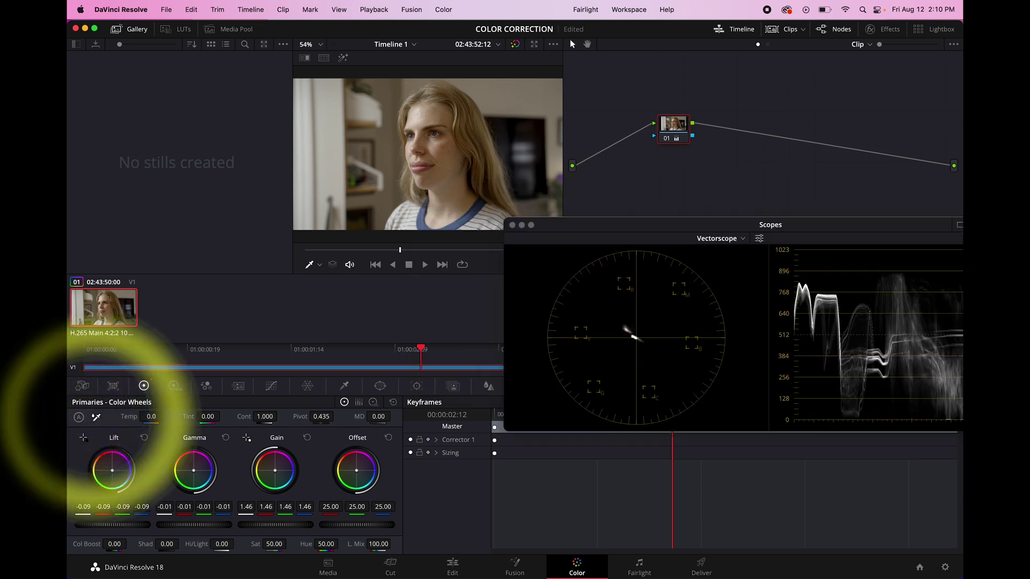
click(336, 135)
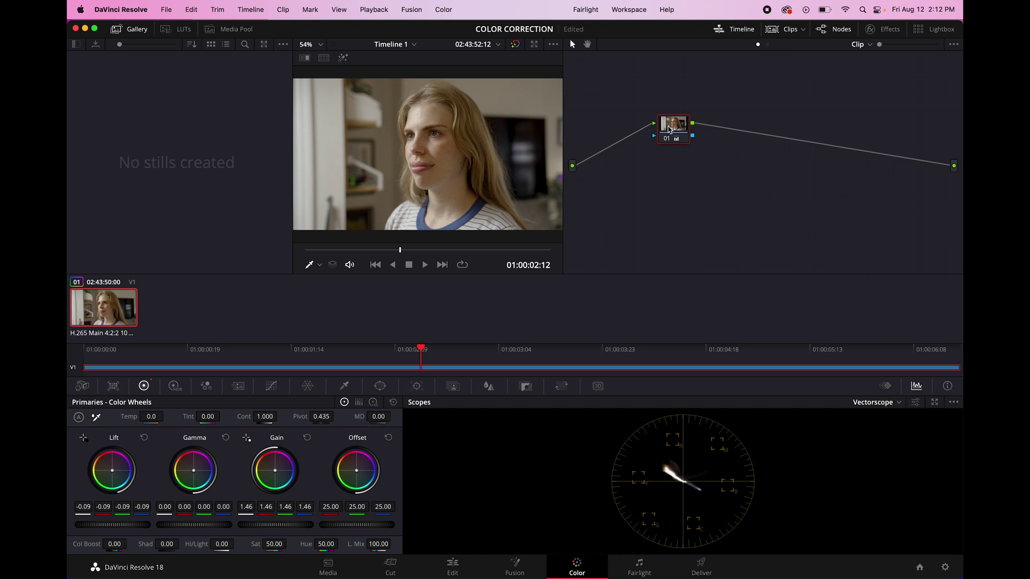
- Add a serial node after node 01 and label it COLOR
right_click(673, 129)
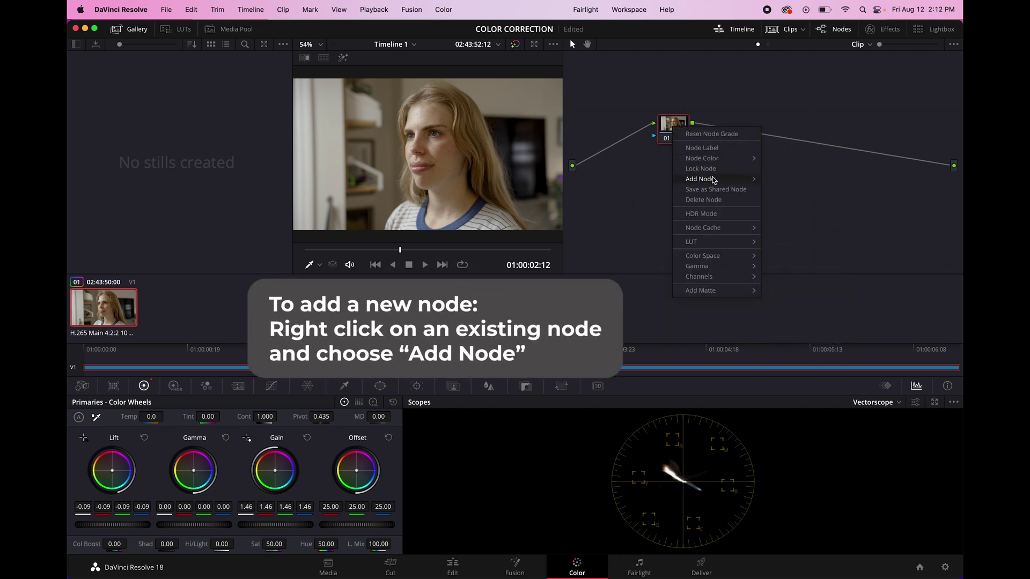
mouse_move(713, 179)
click(775, 181)
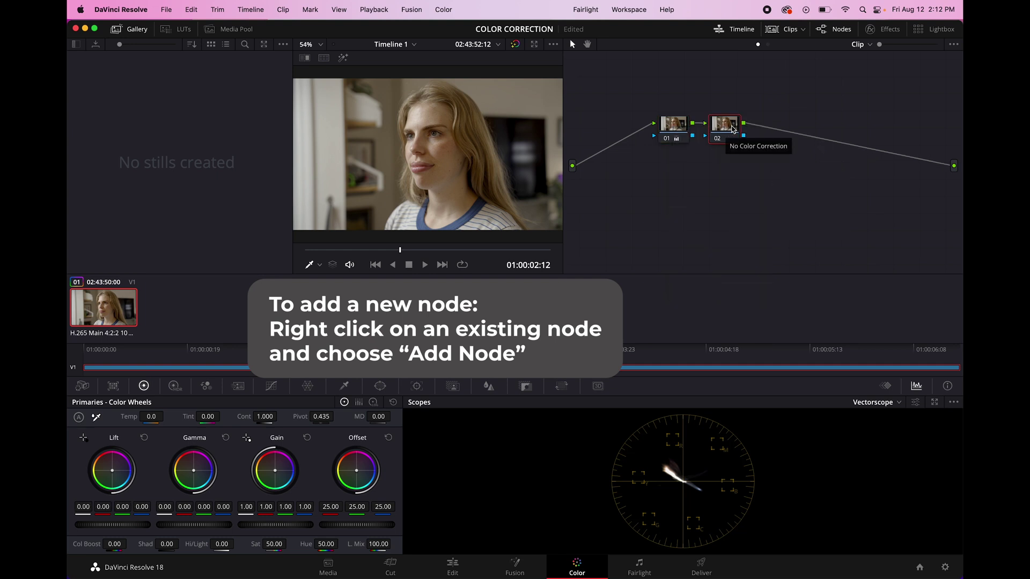
right_click(733, 129)
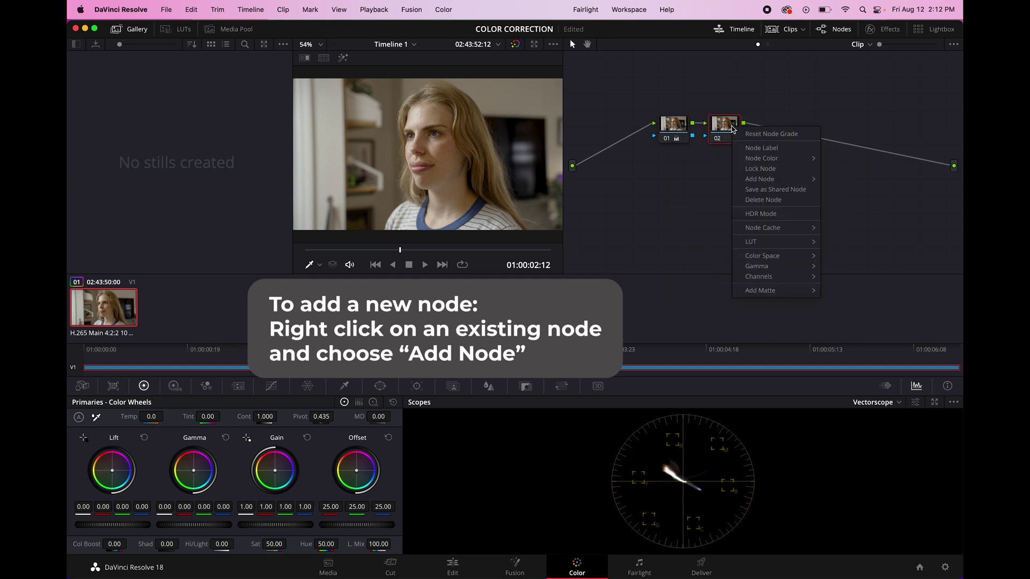
click(784, 150)
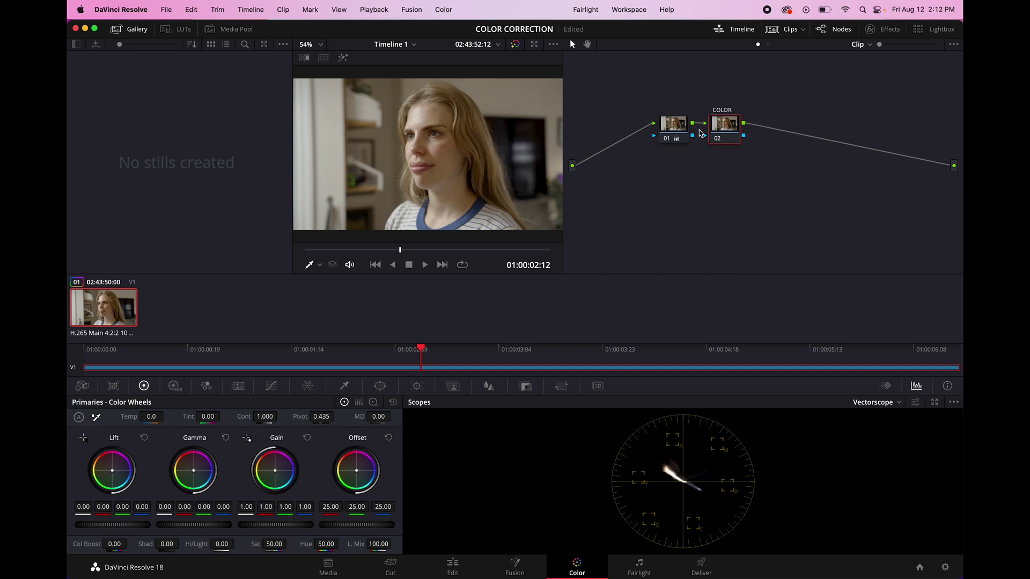
- Label the first node EXPOSURE, then reselect the COLOR node
click(681, 137)
right_click(681, 138)
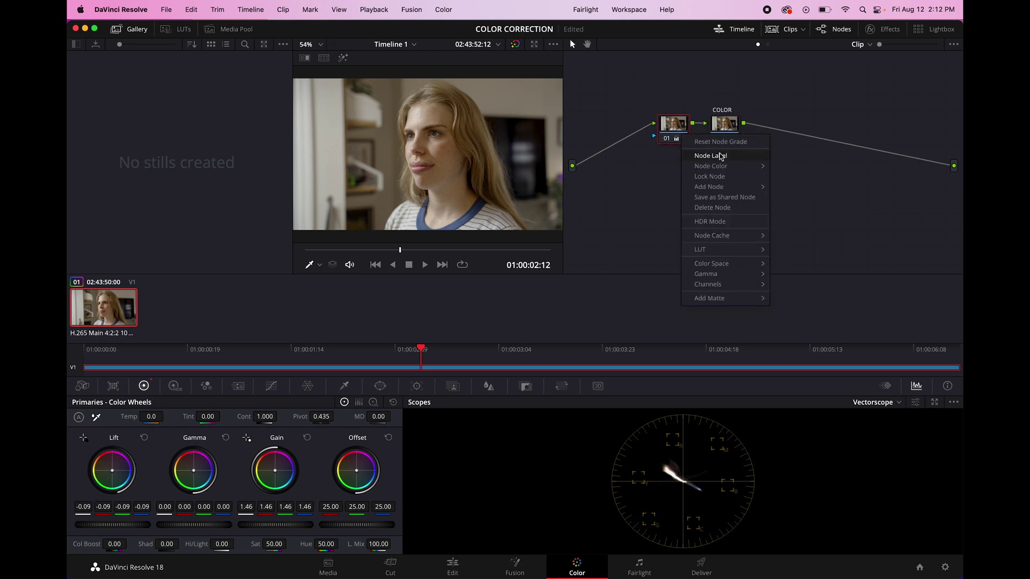
click(720, 156)
text(EXPOSURE)
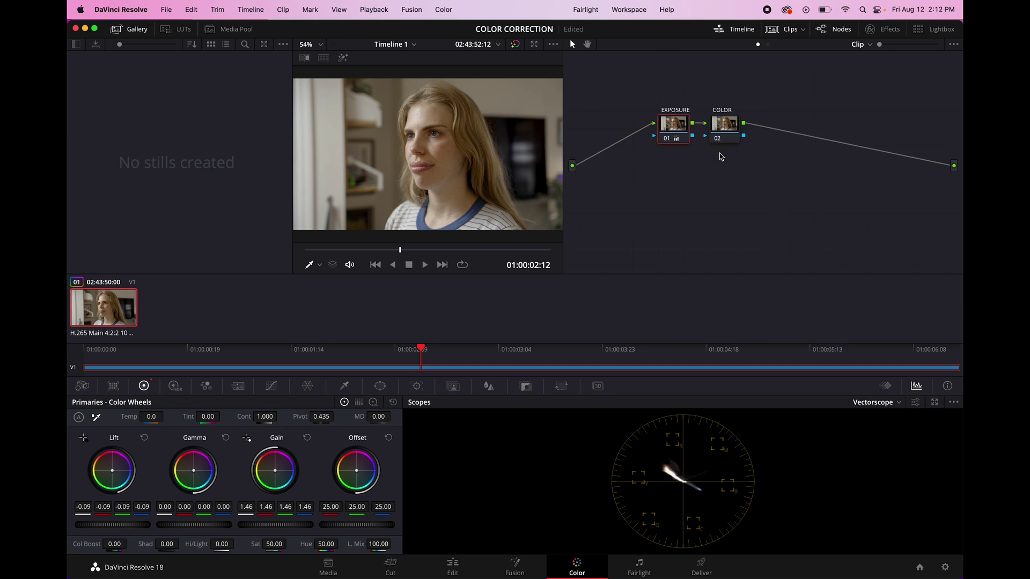
click(728, 129)
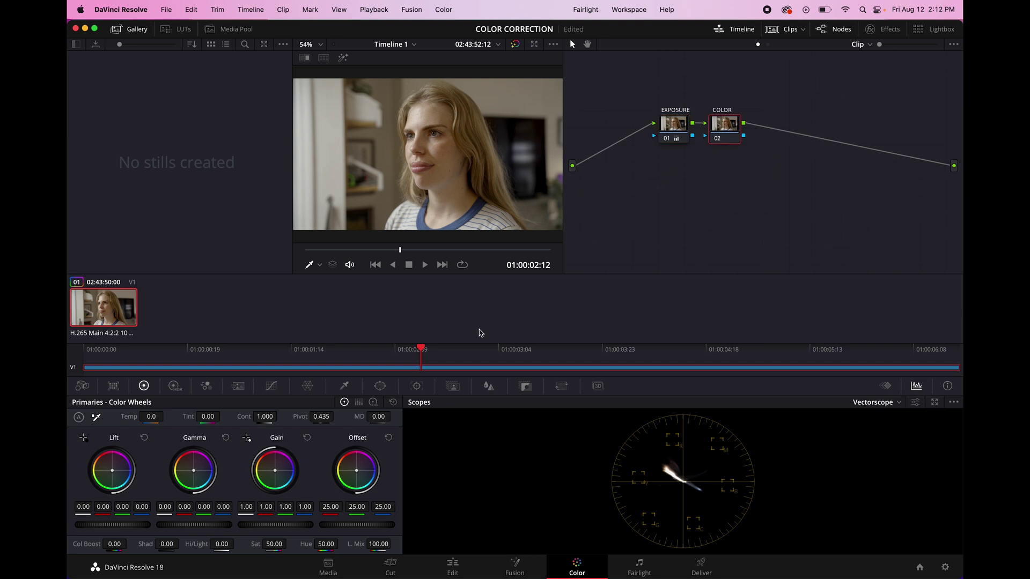
- Float the scopes, limit the vectorscope to low tones, and nudge the Lift colour balance
click(933, 402)
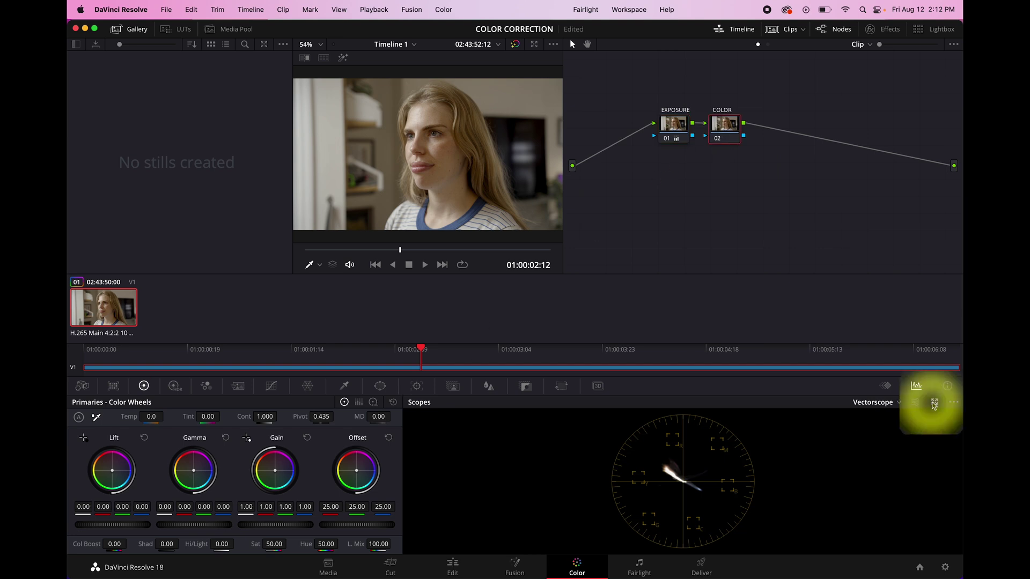
mouse_move(744, 184)
mouse_down()
mouse_move(731, 188)
mouse_move(736, 201)
mouse_up()
click(687, 212)
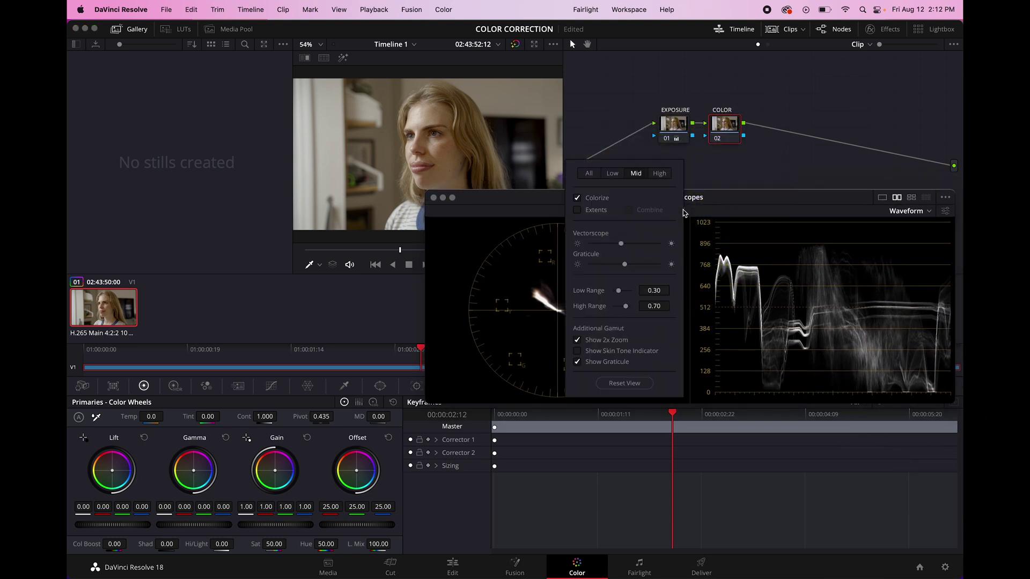
click(612, 173)
click(524, 208)
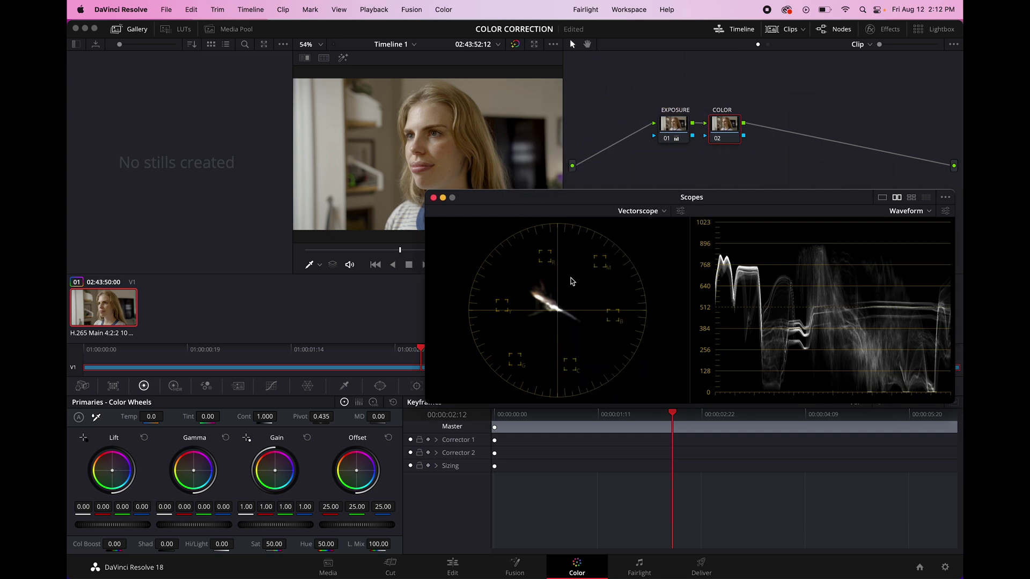
click(114, 471)
drag(113, 472, 112, 471)
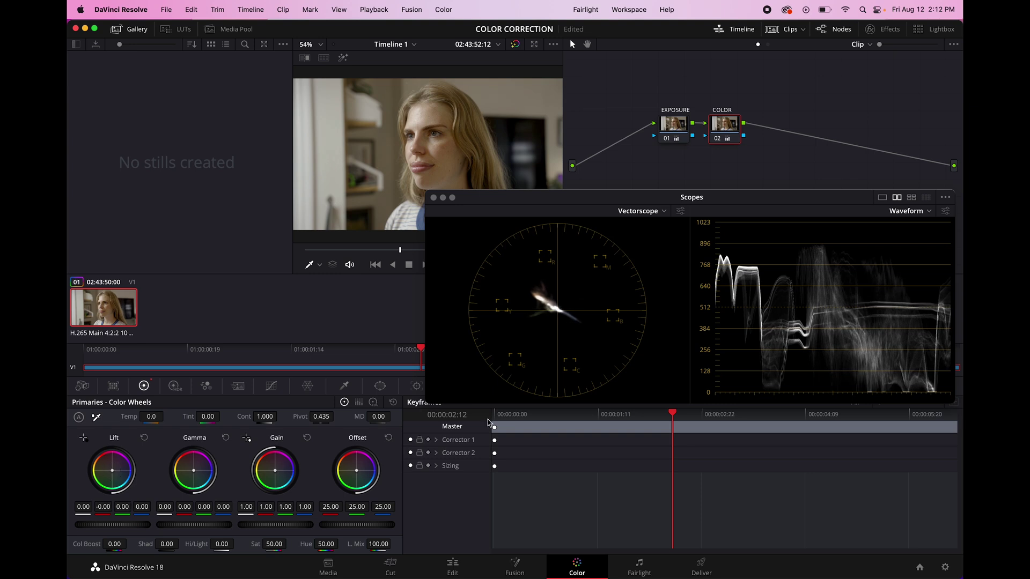
- Limit the vectorscope to midtones and fine-tune the Gamma colour balance
click(680, 211)
click(636, 174)
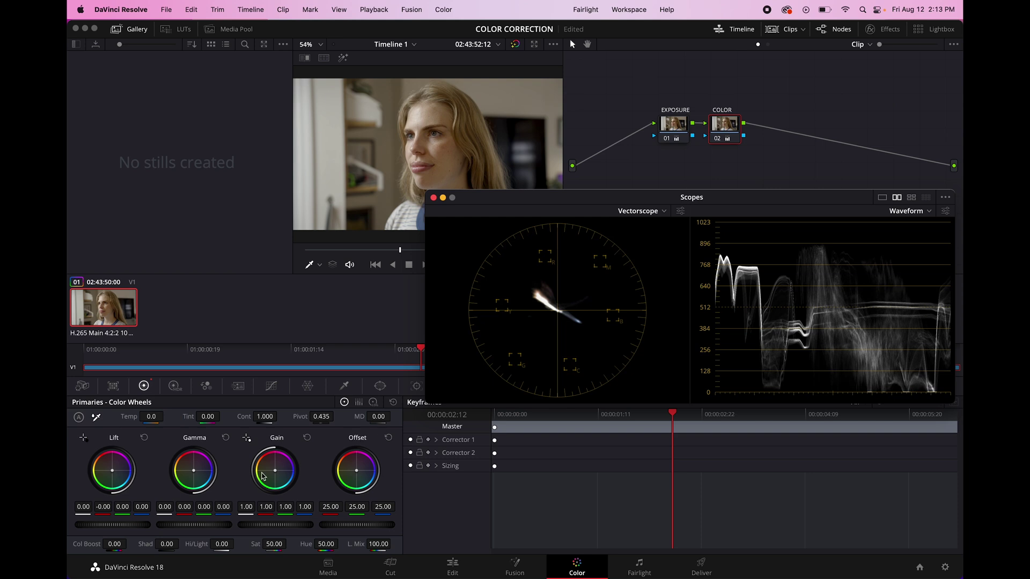
drag(195, 473, 196, 471)
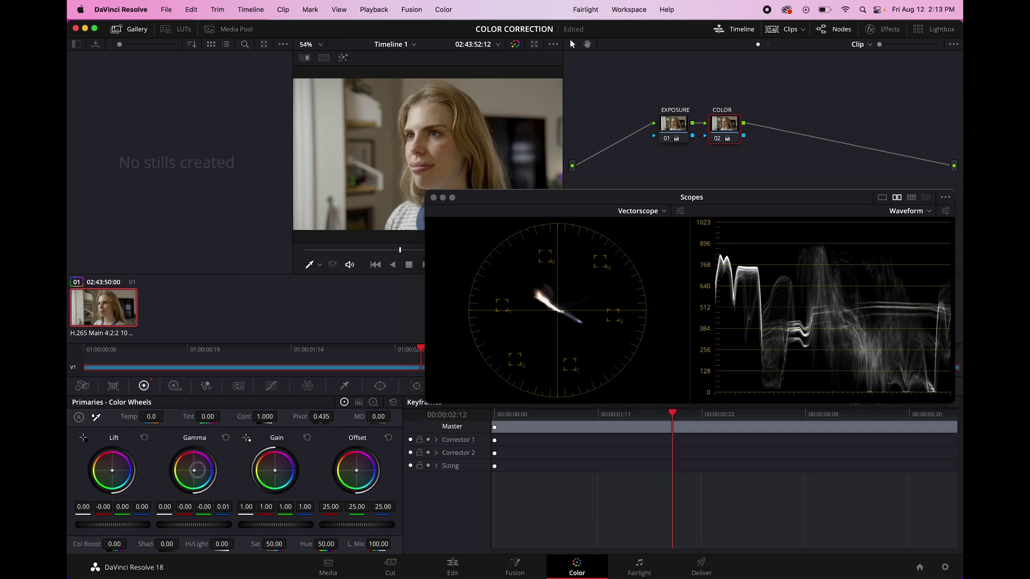
drag(194, 470, 197, 471)
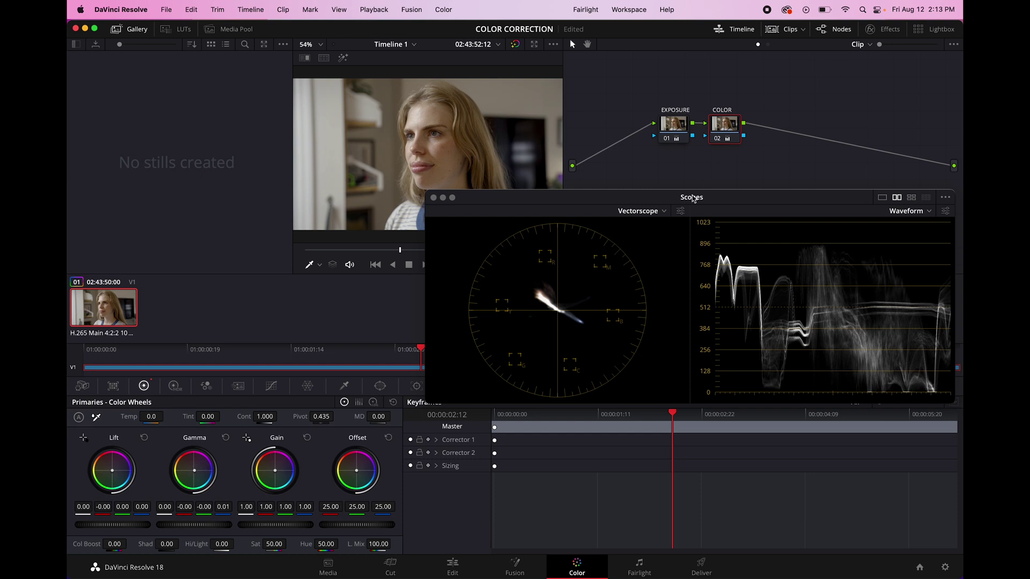
- Limit the vectorscope to highlights, raise blue Gain to 1.01, and dock the scopes
click(680, 211)
click(660, 173)
click(484, 306)
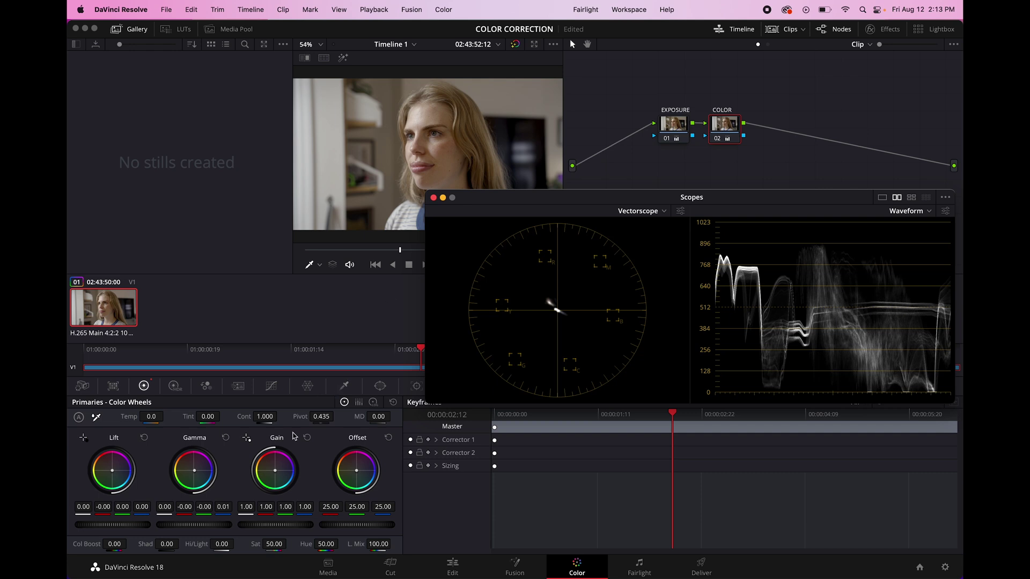
drag(276, 472, 277, 471)
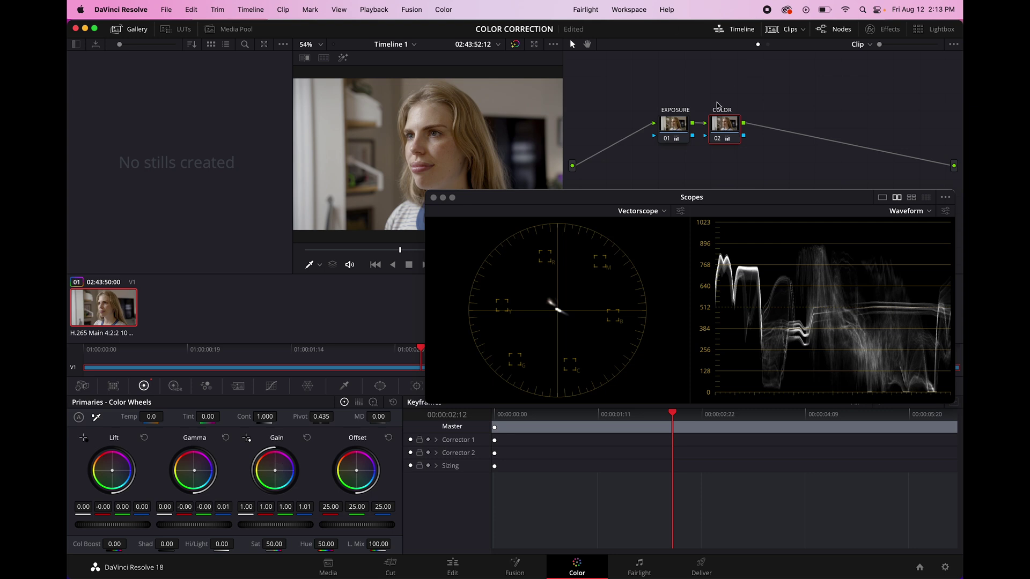
click(434, 197)
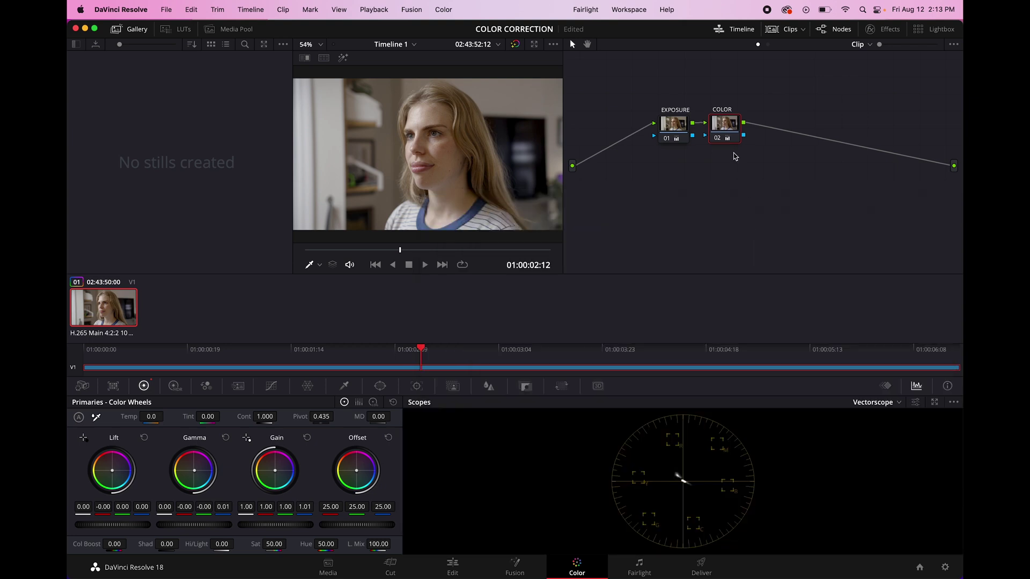
key(super+d)
key(super+d)
key(super+d)
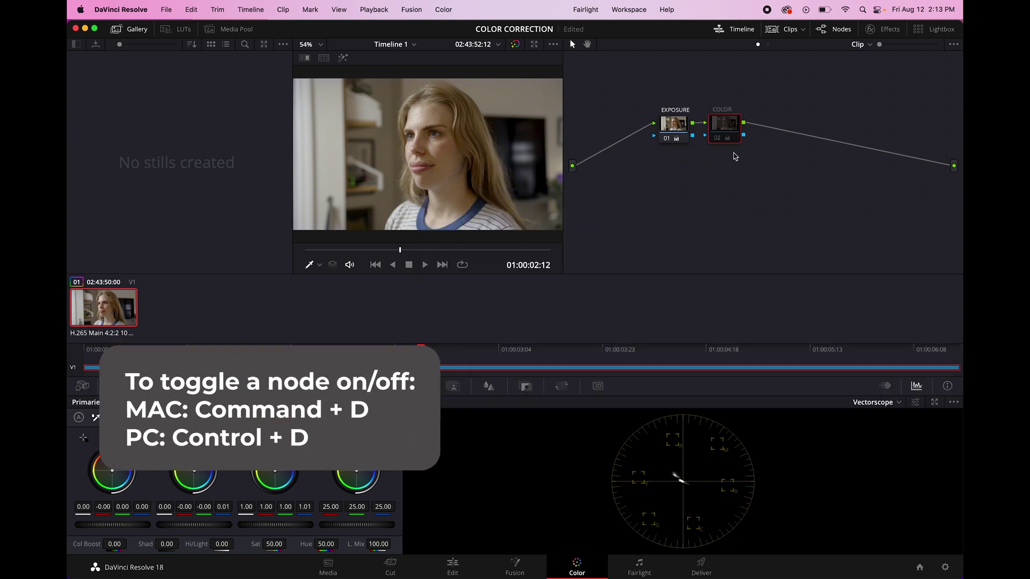
key(super+d)
key(super+d)
key(super+d)
key(super+d)
key(super+d)
key(super+d)
key(super+d)
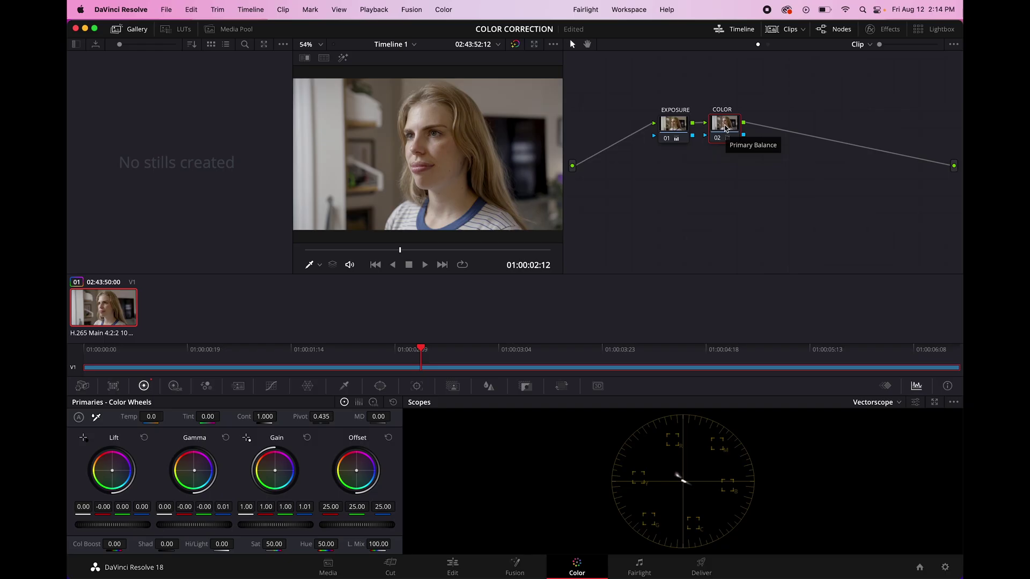
right_click(730, 127)
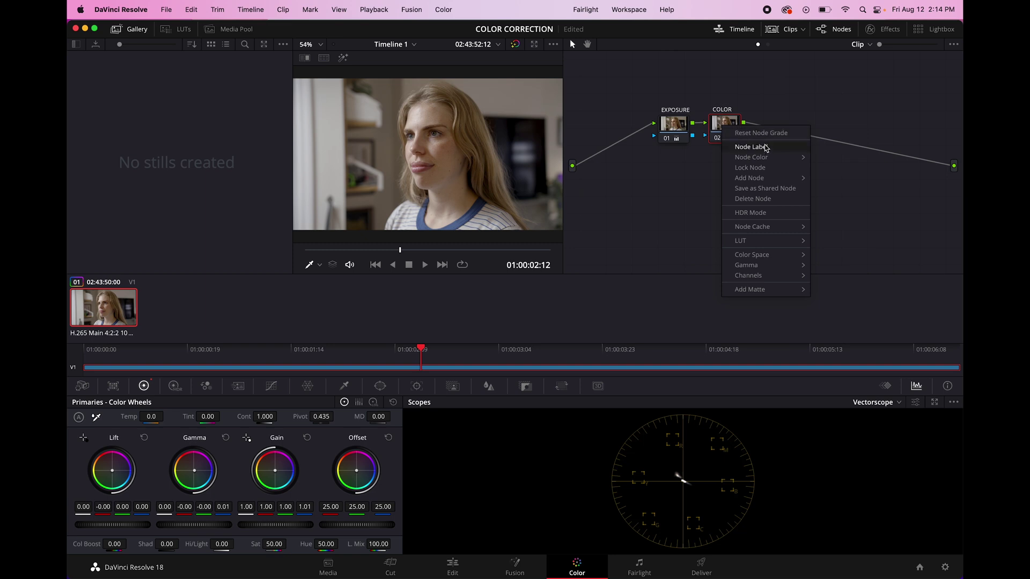
- Add a serial node labelled SATURATION after COLOR and raise its saturation to 76.80
mouse_move(761, 177)
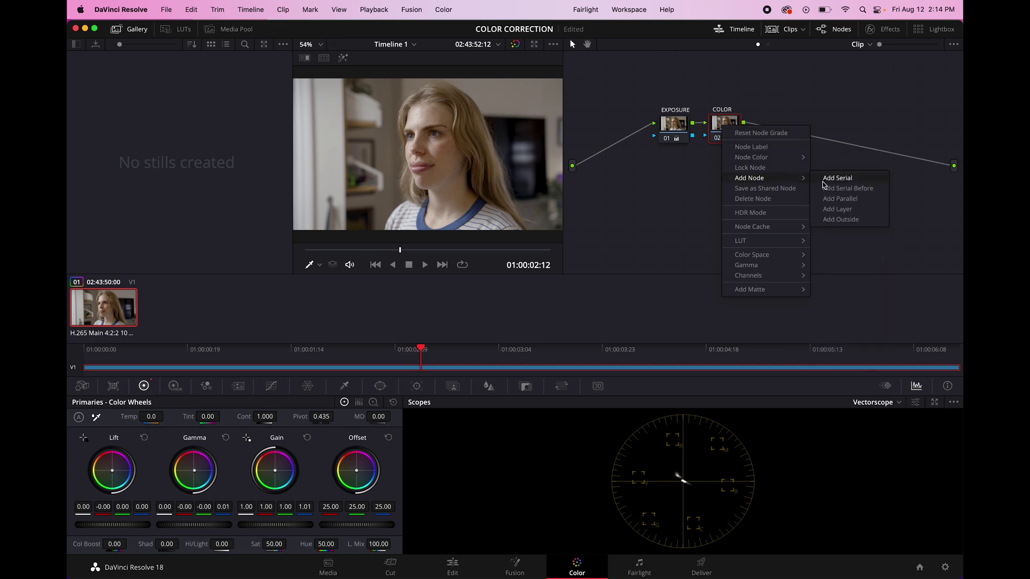
click(826, 182)
right_click(777, 129)
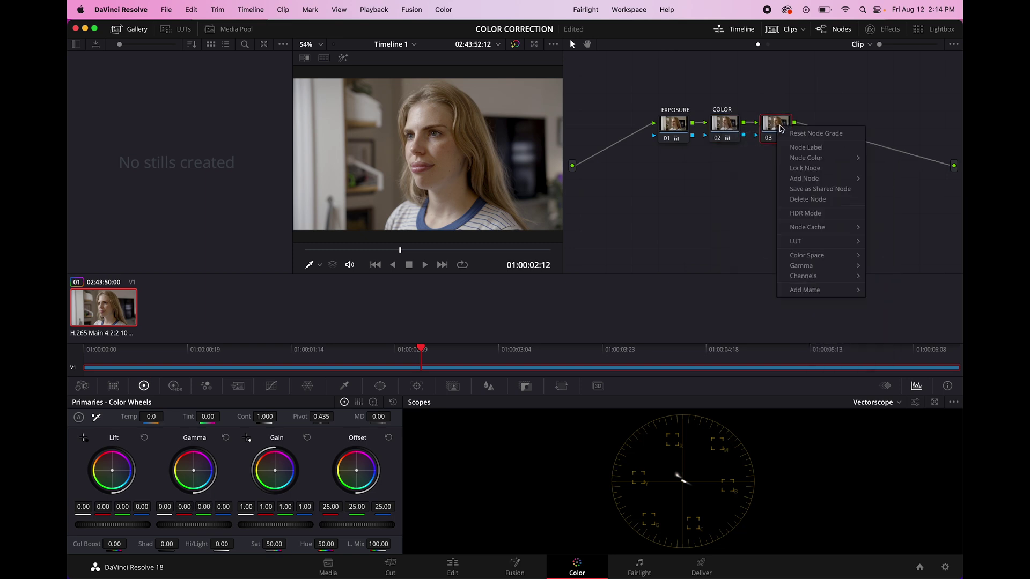
click(804, 148)
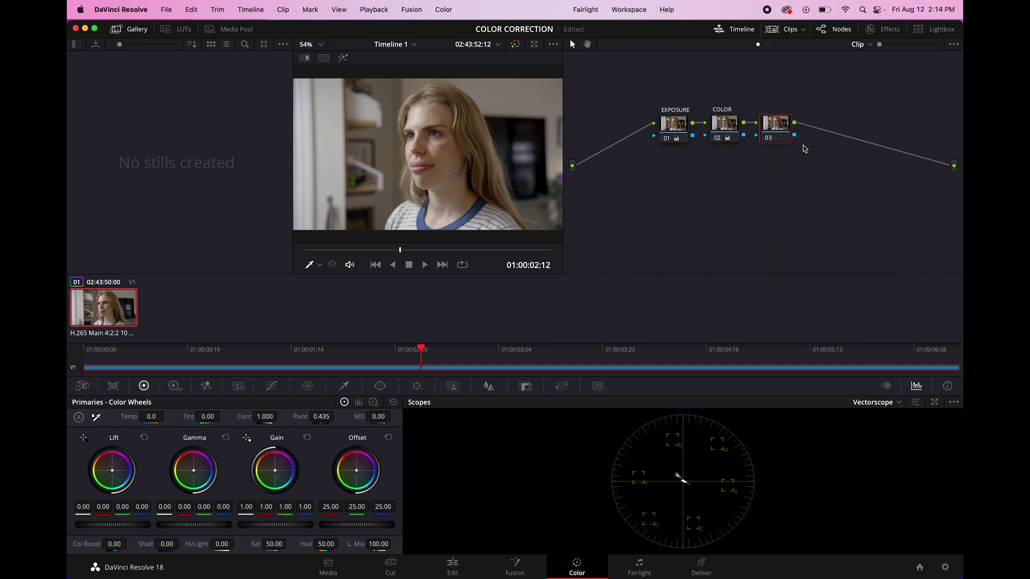
key(Return)
drag(272, 544, 342, 543)
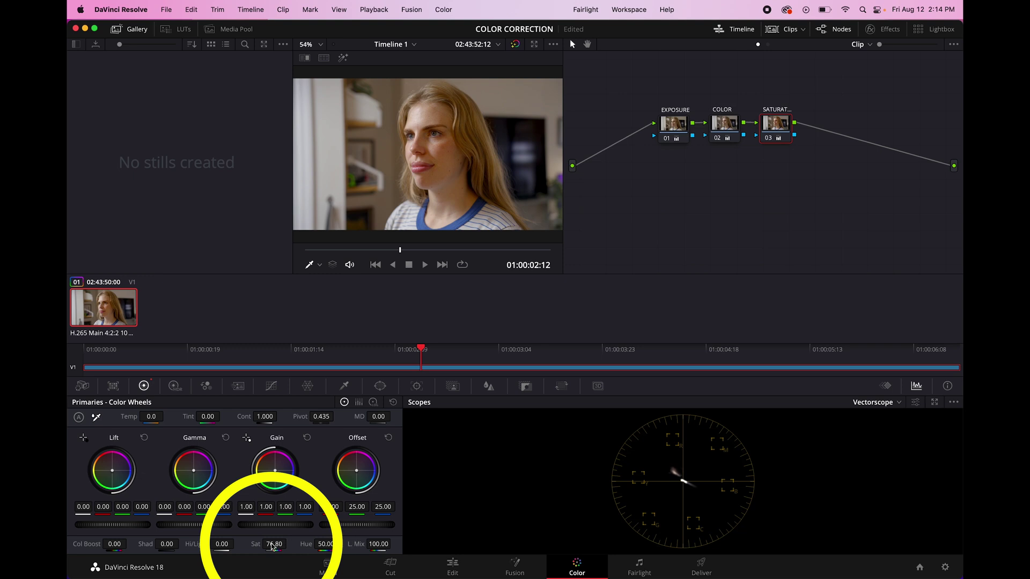
- Toggle the grade bypass repeatedly to compare, ending with it on, then float the scopes
click(777, 121)
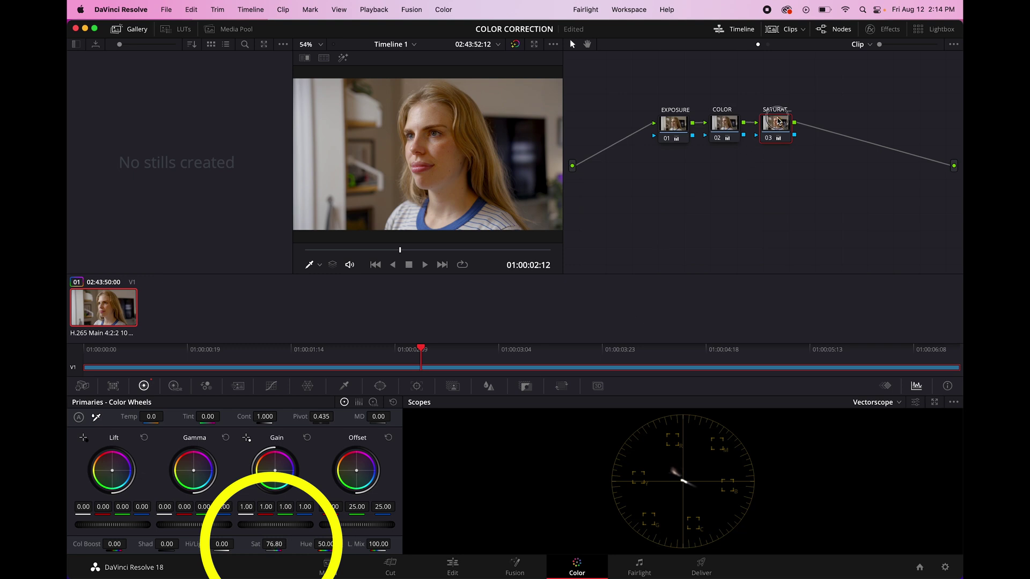
click(515, 45)
click(514, 45)
click(515, 45)
click(515, 45)
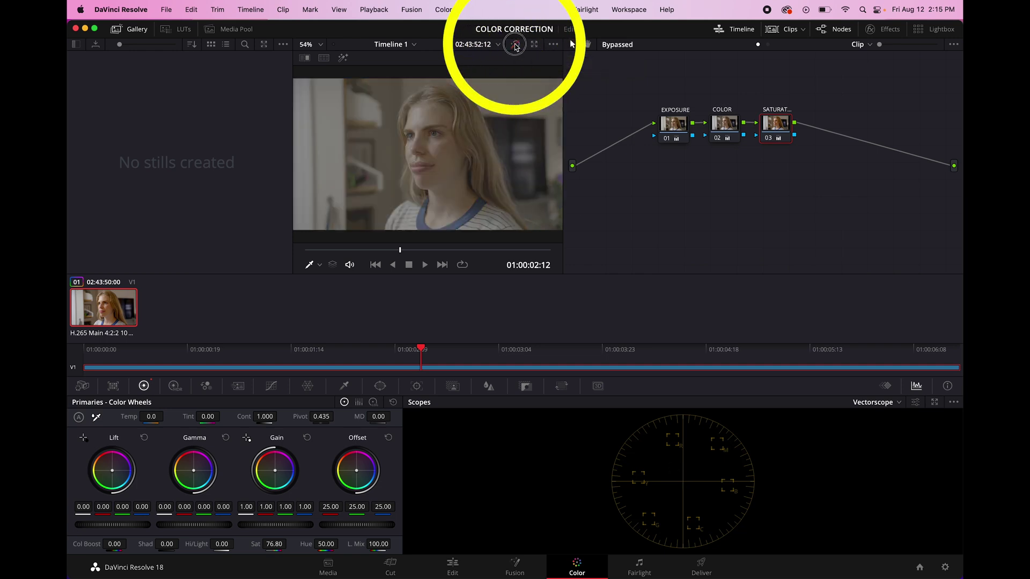
click(514, 45)
click(514, 45)
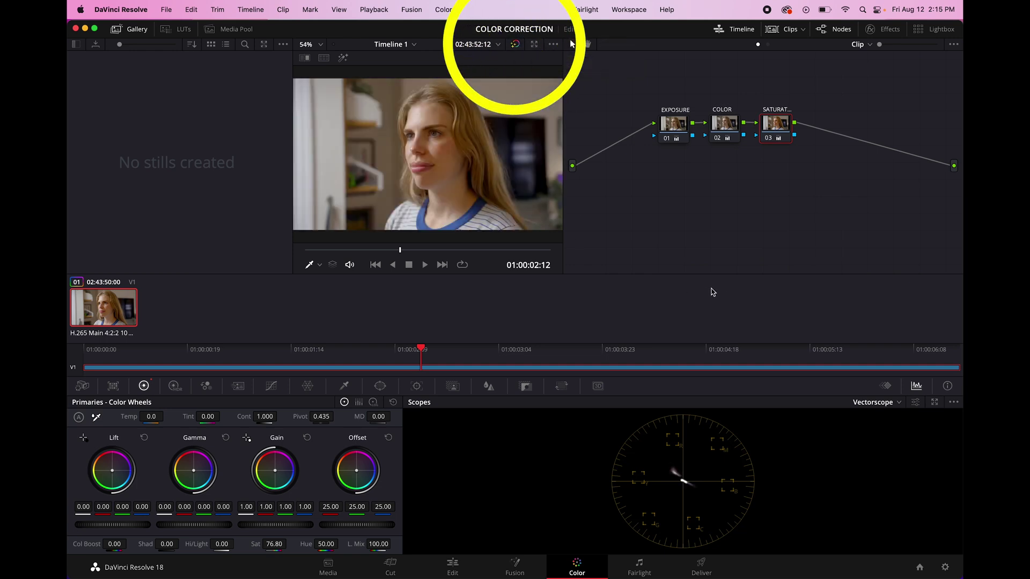
click(935, 403)
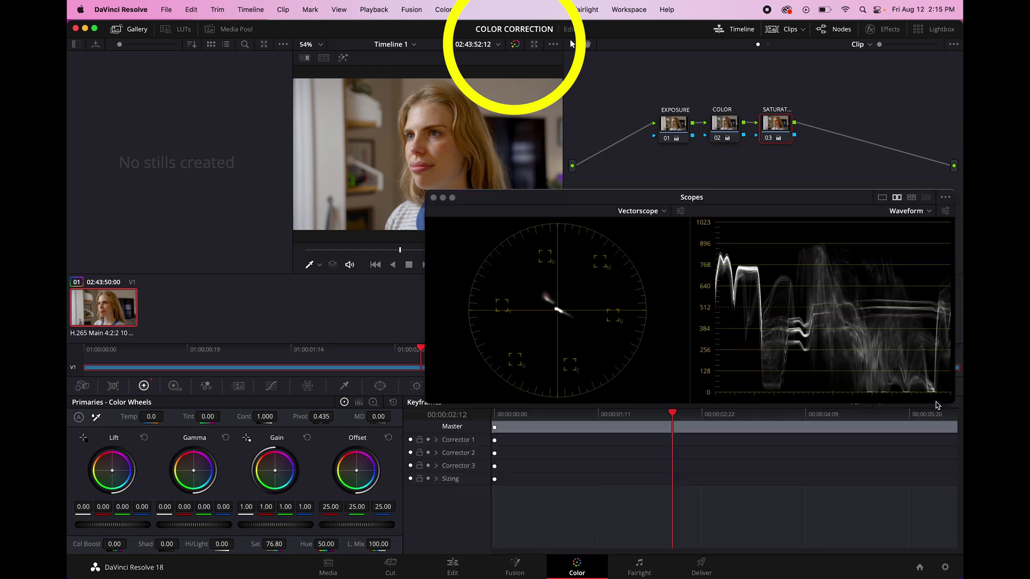
- Select the COLOR node, view low tones on the vectorscope, and pull a little red from Lift
click(680, 211)
click(635, 174)
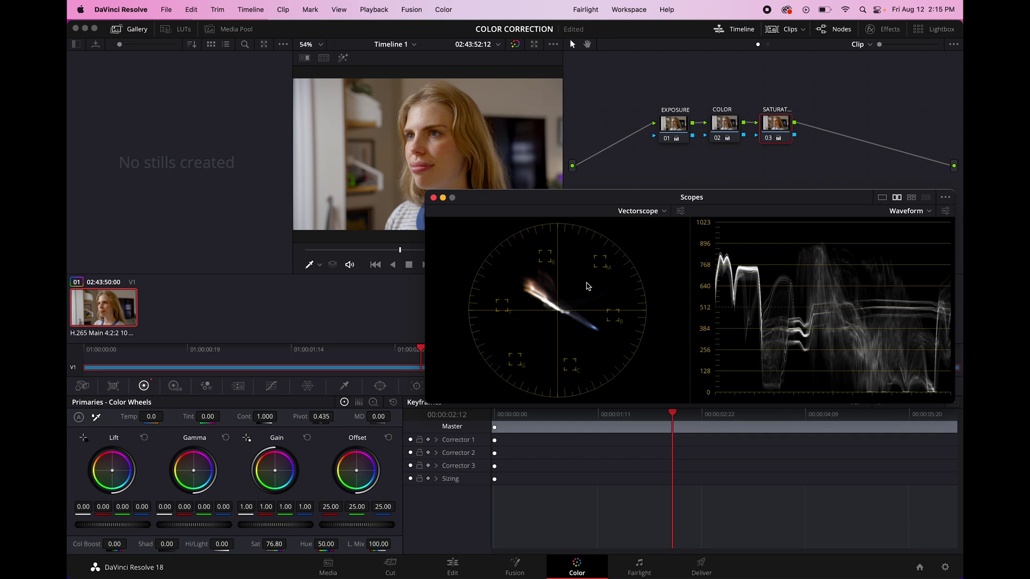
click(720, 133)
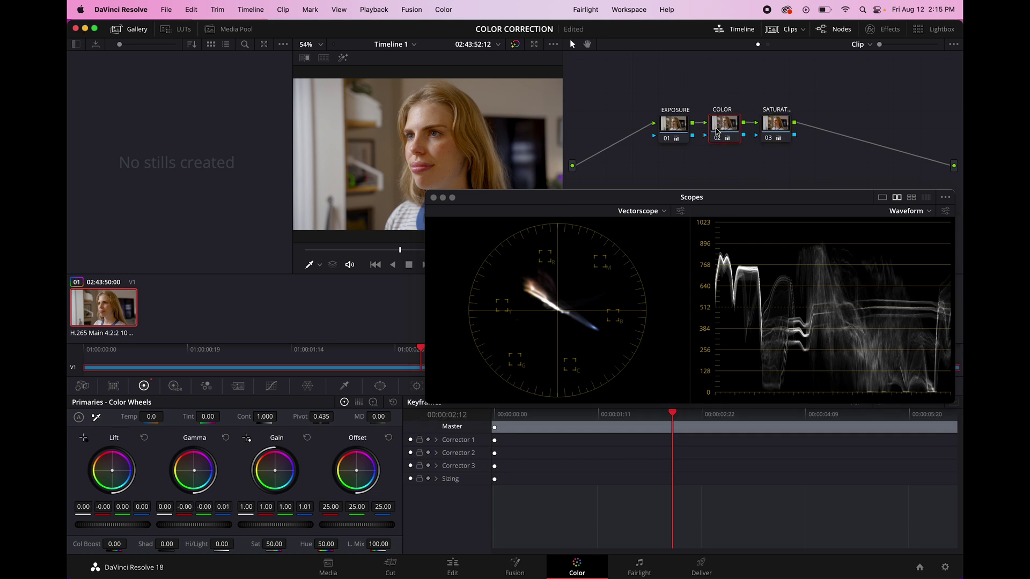
click(681, 212)
click(612, 174)
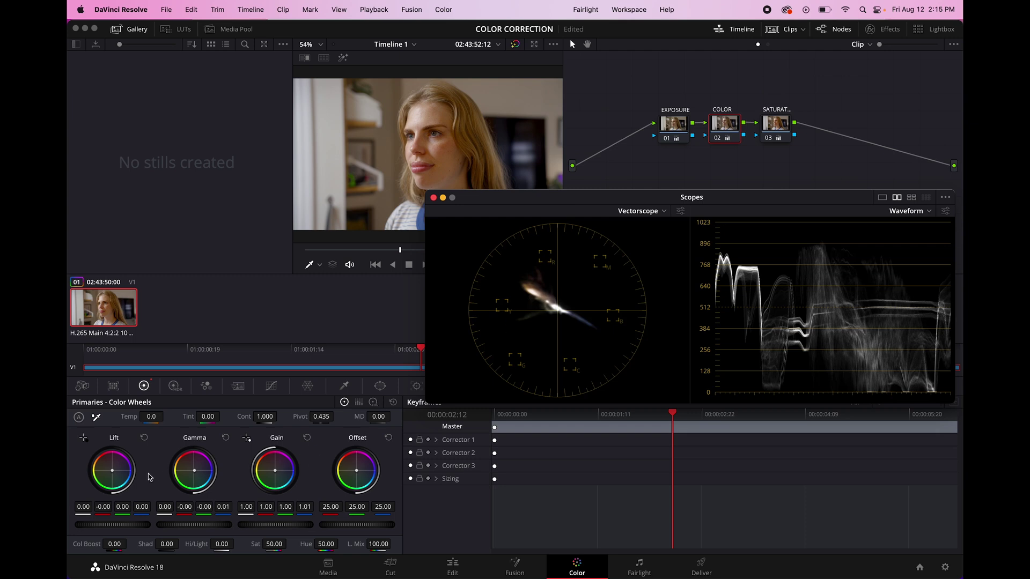
drag(112, 470, 113, 471)
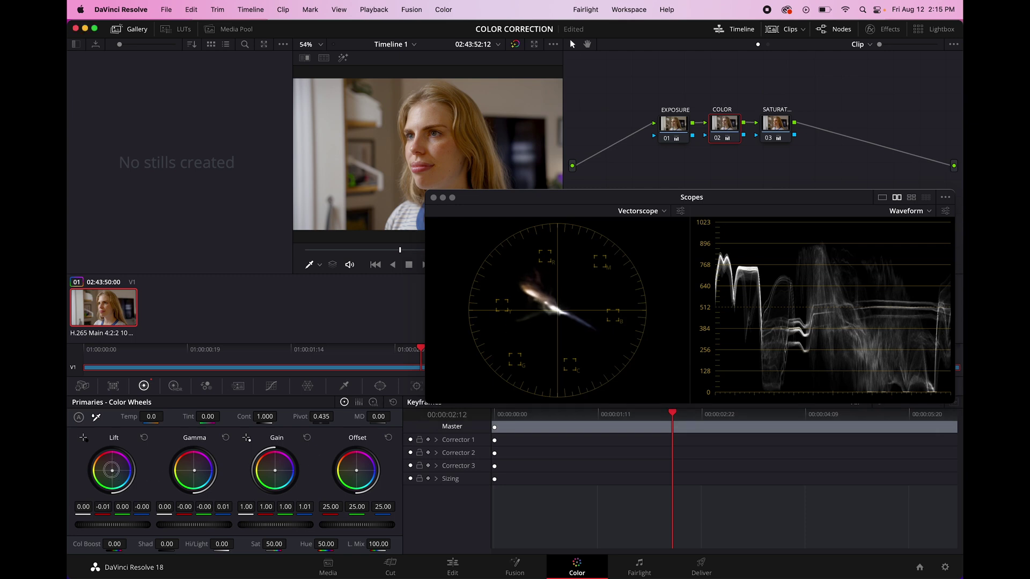
- Check midtones and highlights, set Gain red to 1.01 and blue to 1.00, and dock the scopes
click(680, 211)
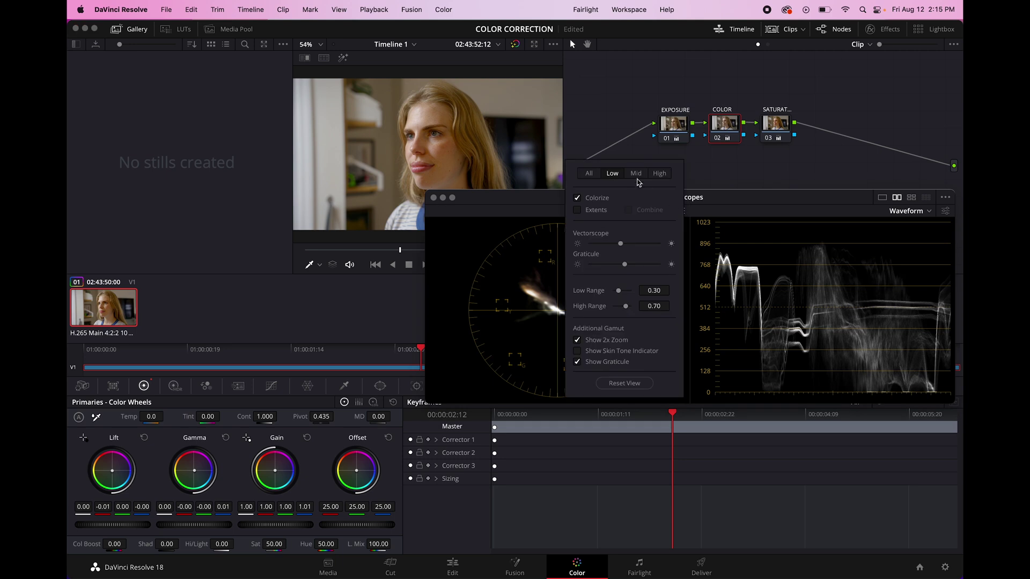
click(636, 174)
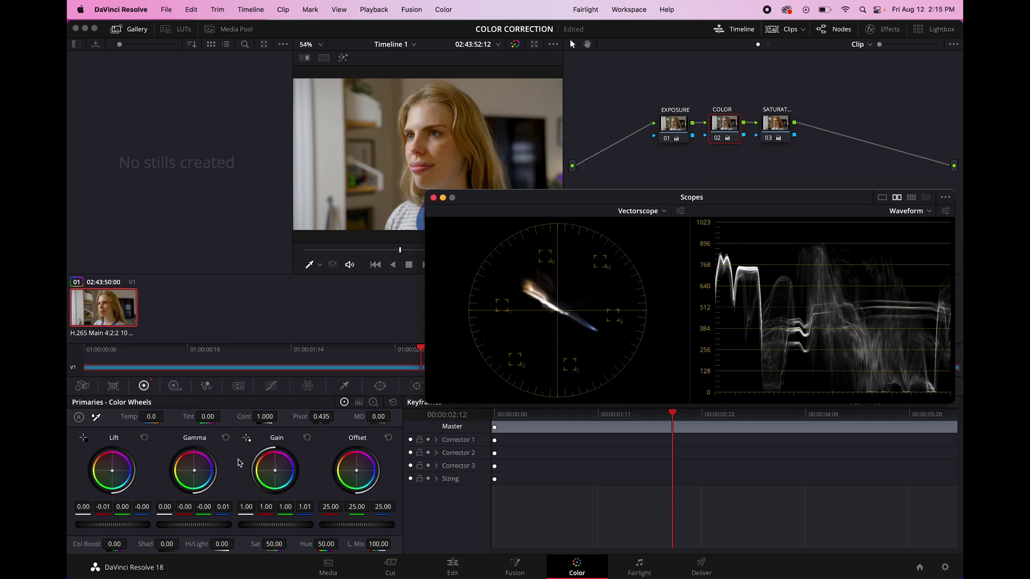
click(195, 471)
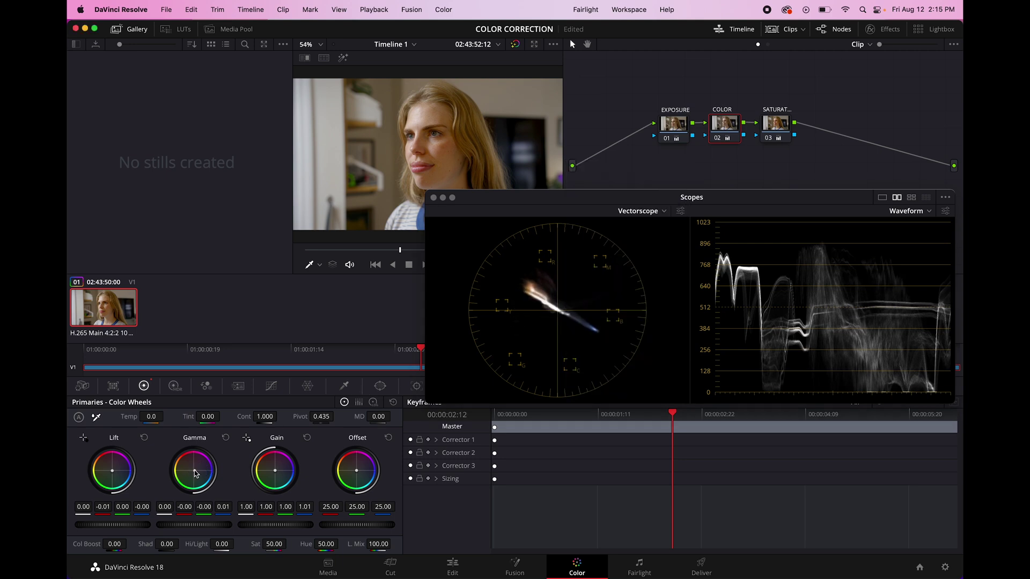
click(679, 211)
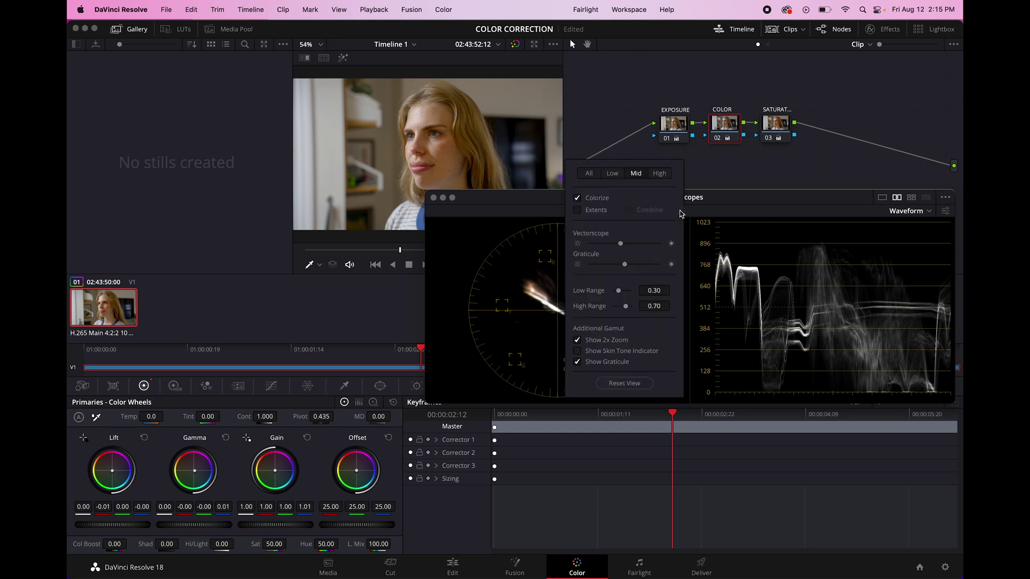
click(658, 173)
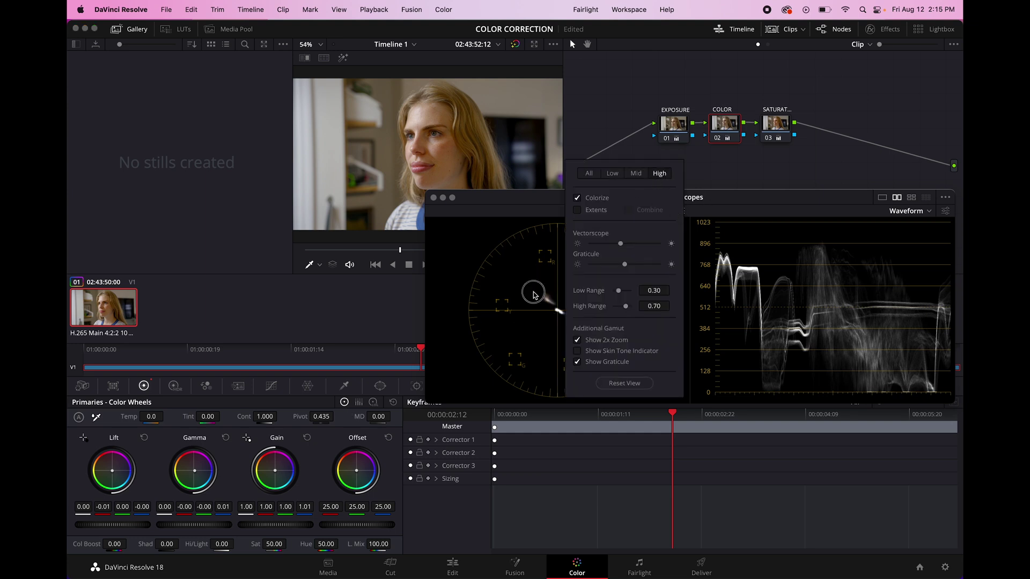
click(274, 474)
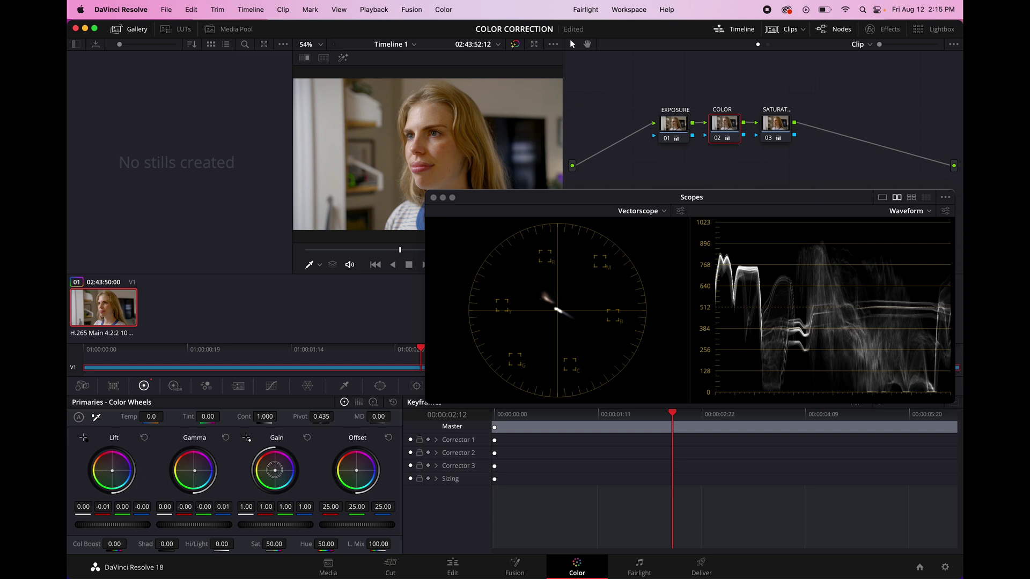
drag(274, 470, 275, 470)
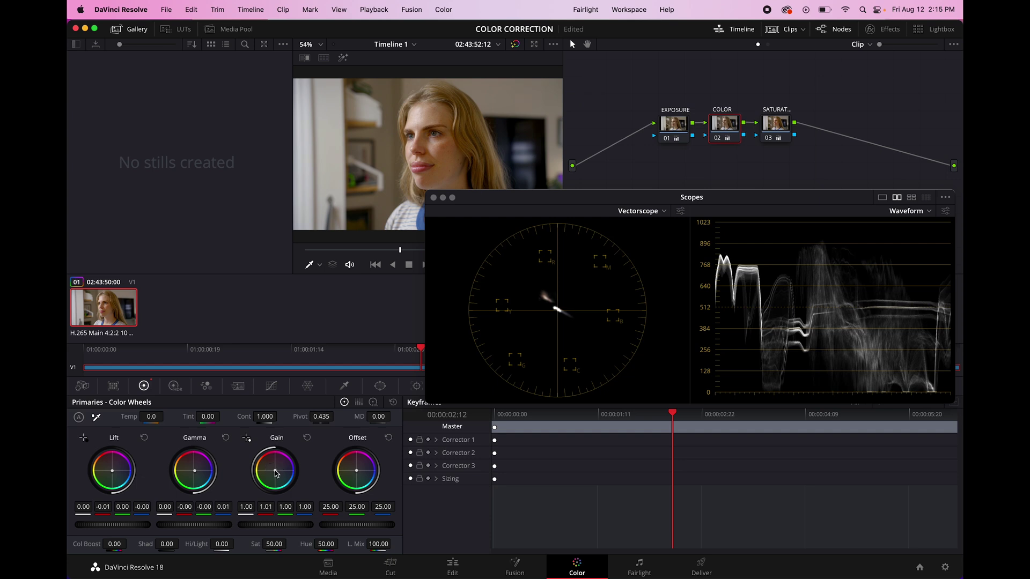
click(434, 198)
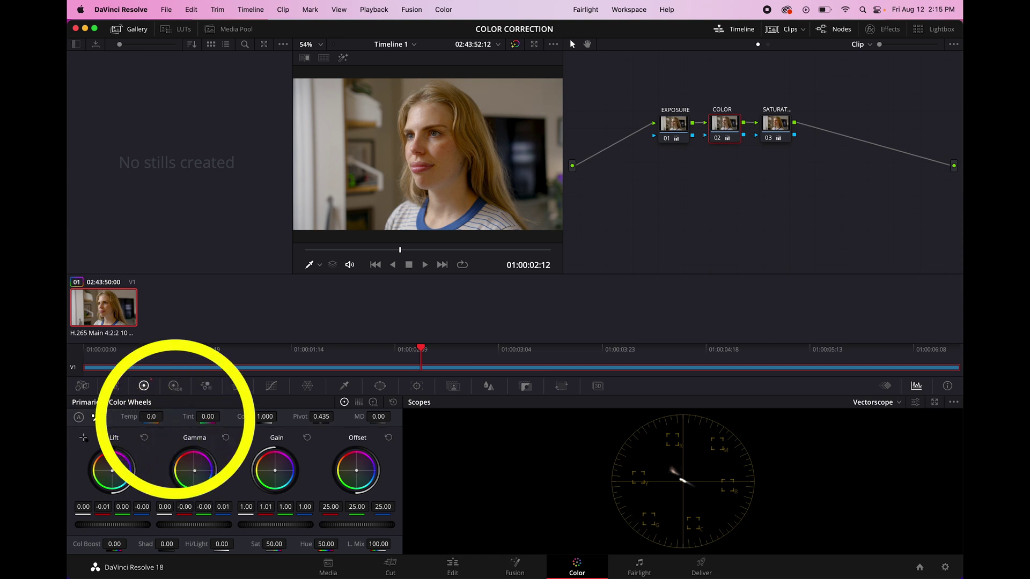
double_click(153, 417)
text(4000)
key(Return)
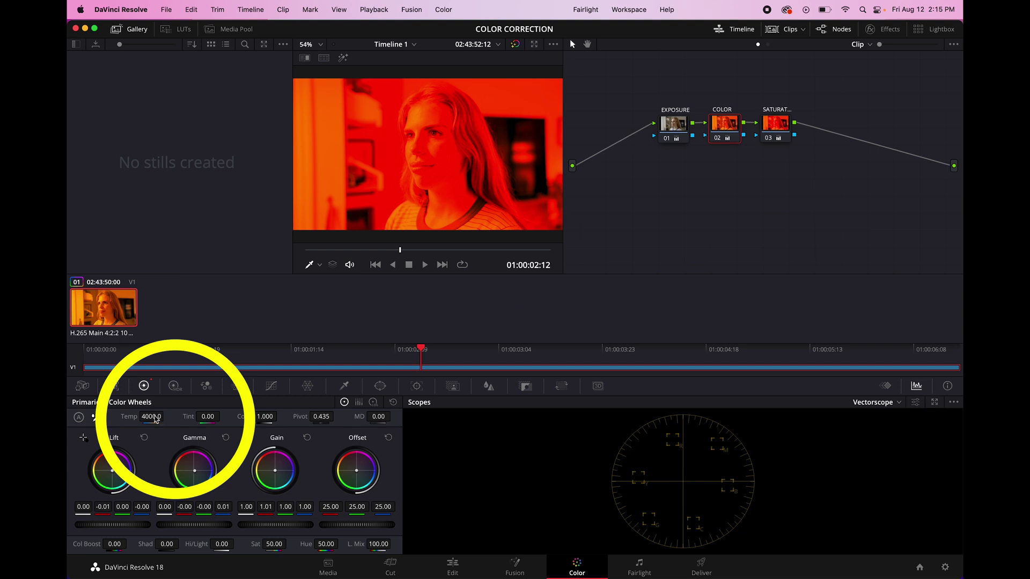
key(super+z)
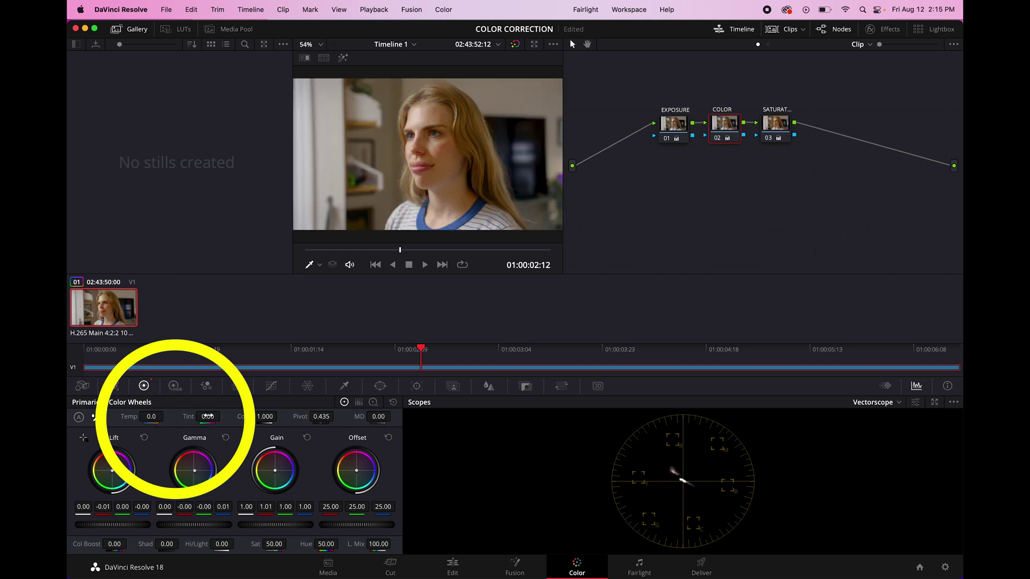
mouse_move(208, 417)
mouse_down()
mouse_move(148, 419)
mouse_move(294, 416)
mouse_move(207, 416)
mouse_up()
key(super+z)
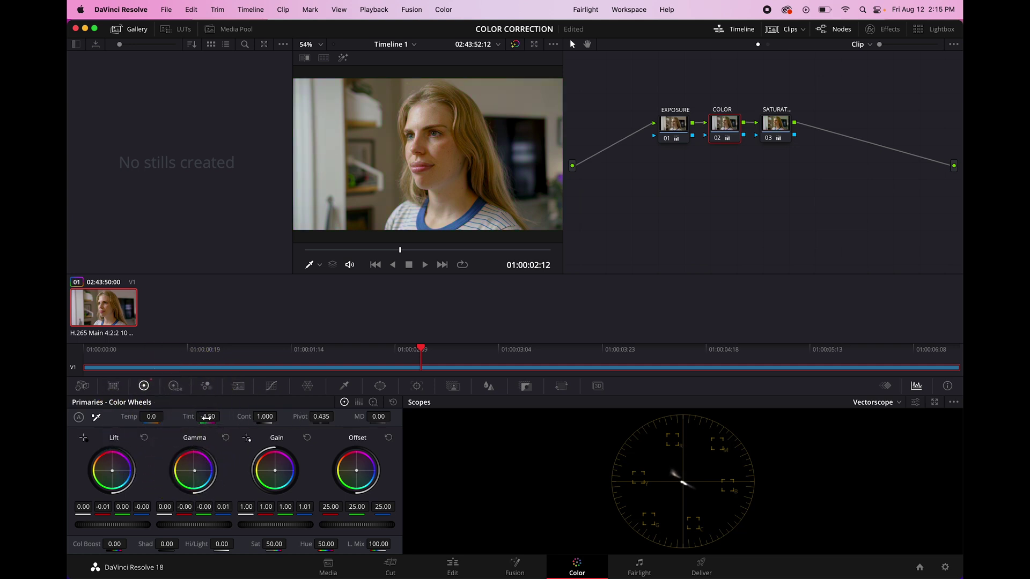
drag(208, 416, 208, 416)
drag(144, 416, 148, 415)
double_click(130, 416)
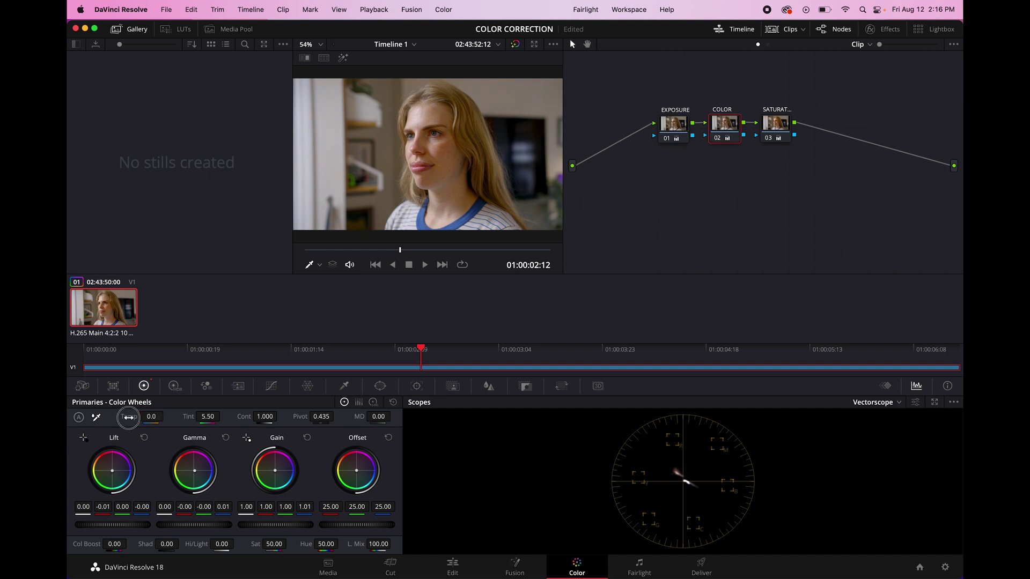
double_click(192, 416)
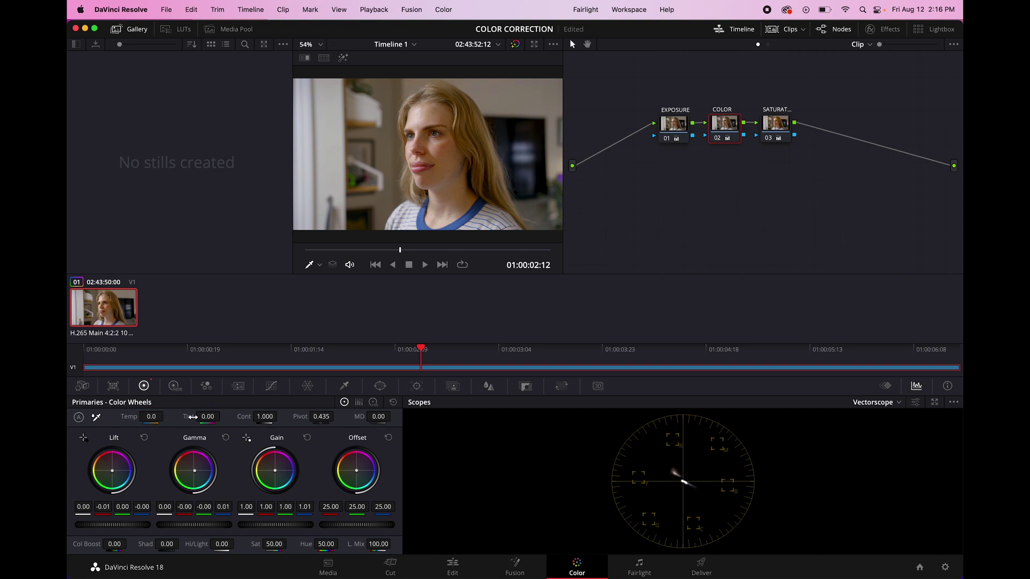
click(515, 45)
click(516, 46)
click(775, 139)
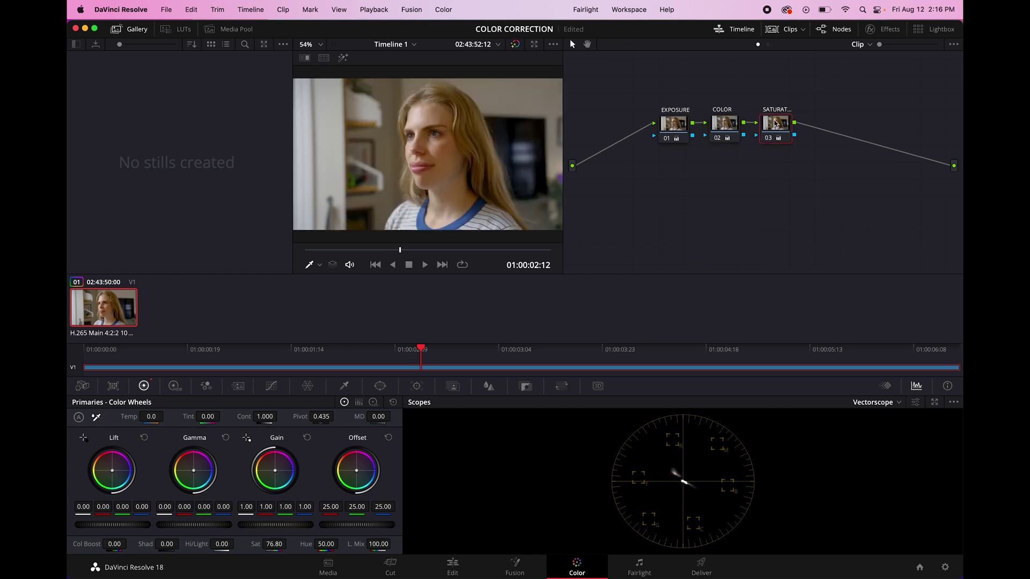
- Add a serial node after SATURATION and label it CONTRAST
right_click(775, 123)
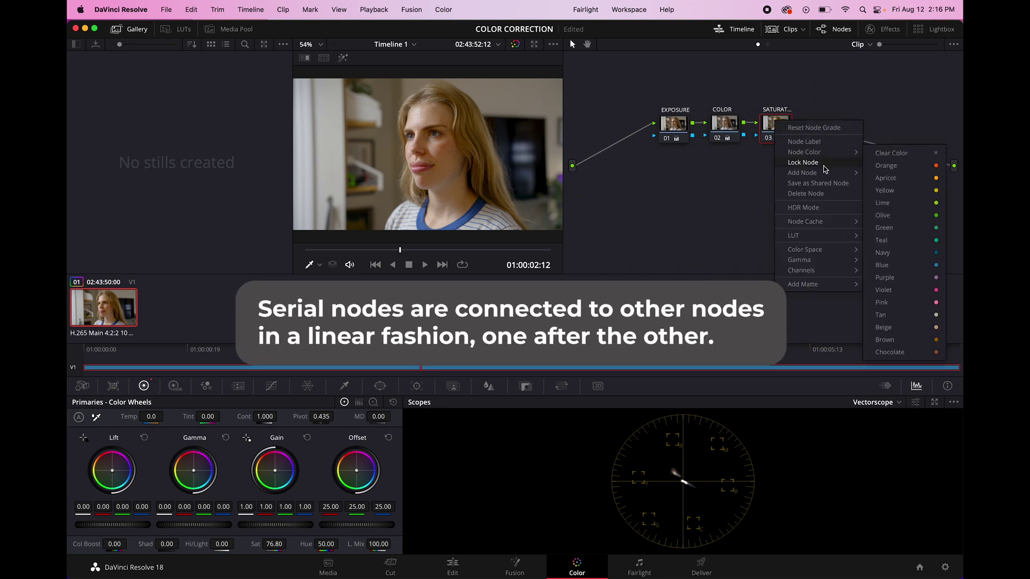
mouse_move(846, 174)
click(889, 173)
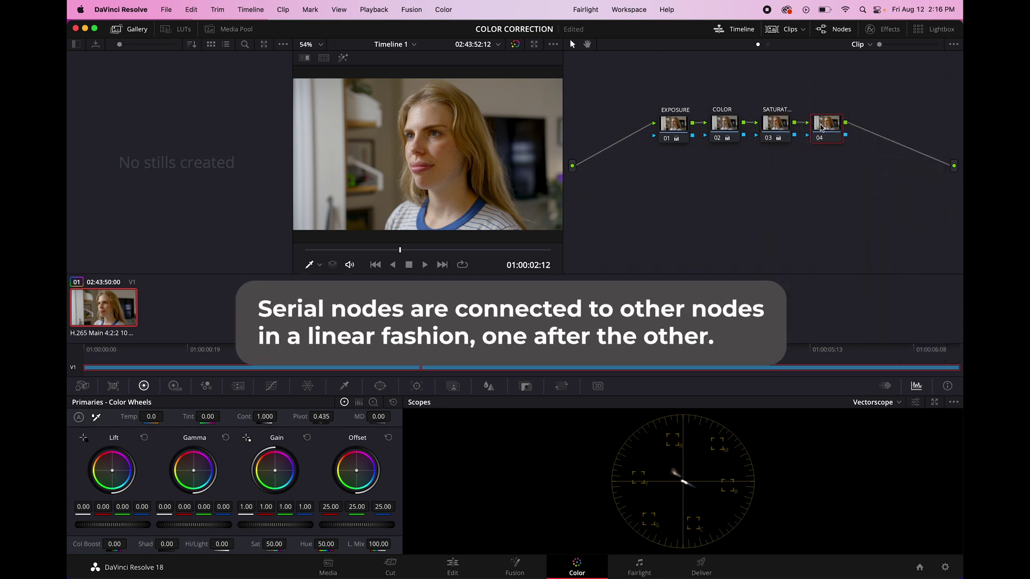
right_click(820, 127)
key(Escape)
key(Return)
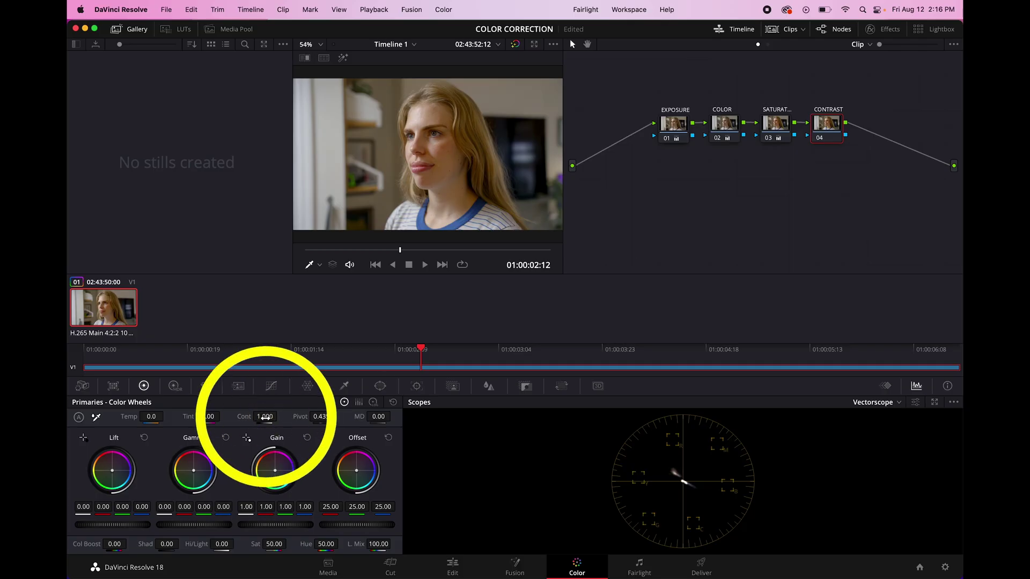
- Raise contrast to 1.180 at pivot 0.435 and switch the scope to Waveform
drag(262, 418, 339, 419)
click(881, 403)
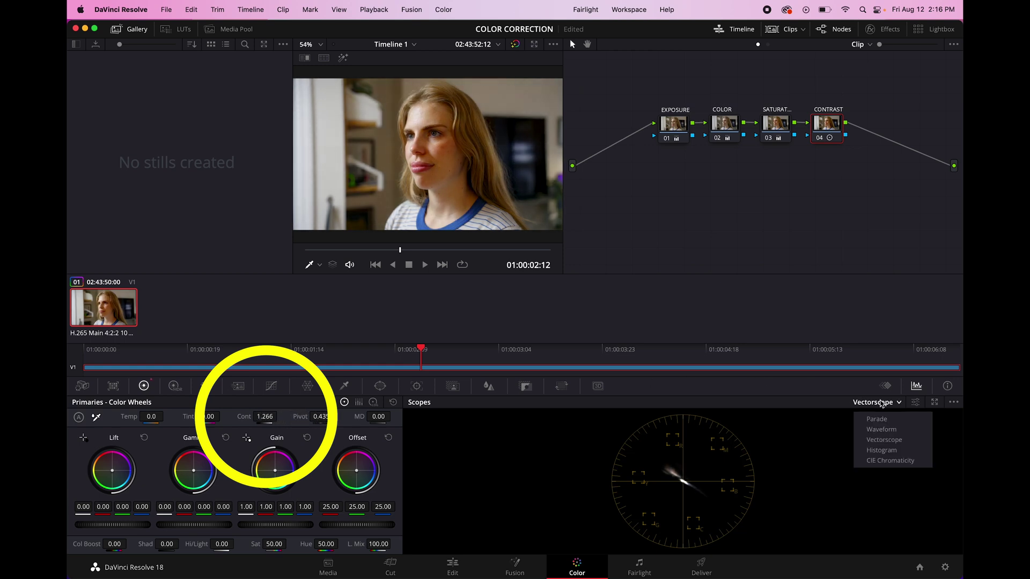
click(882, 418)
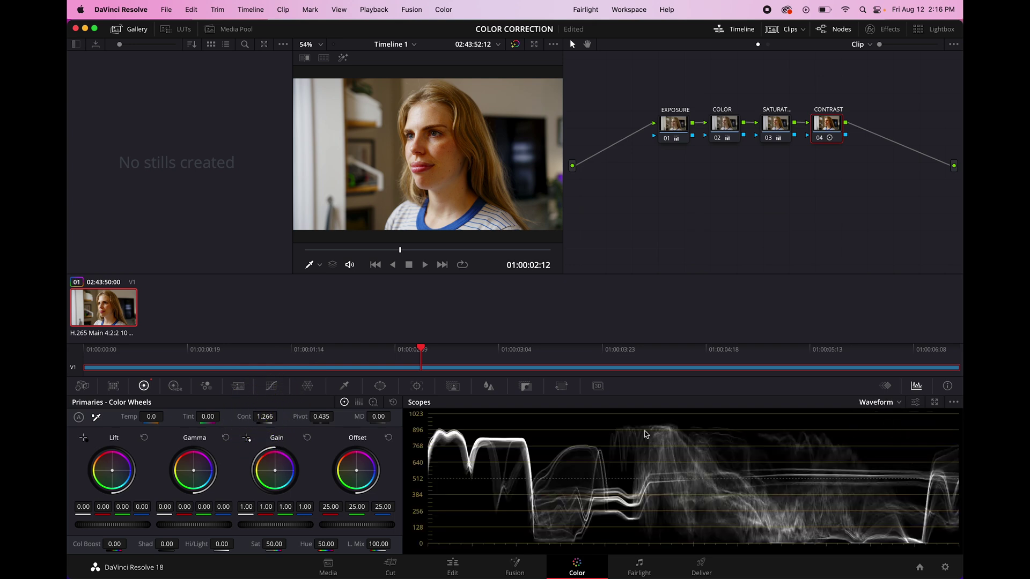
key(super+z)
drag(268, 416, 325, 416)
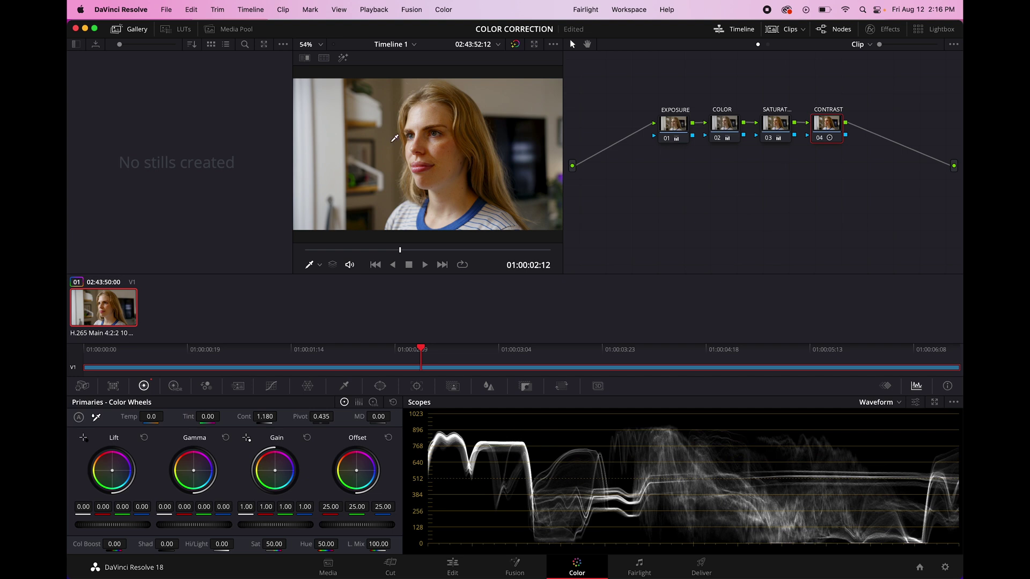
click(320, 418)
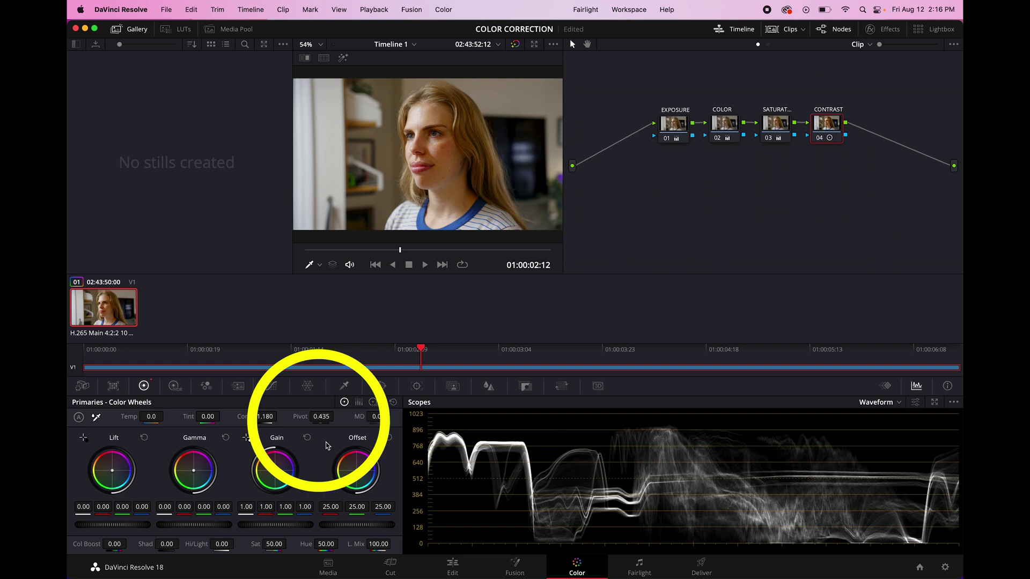
- Set the CONTRAST node's pivot to 0.749, then toggle grade bypass to compare graded and ungraded
double_click(322, 416)
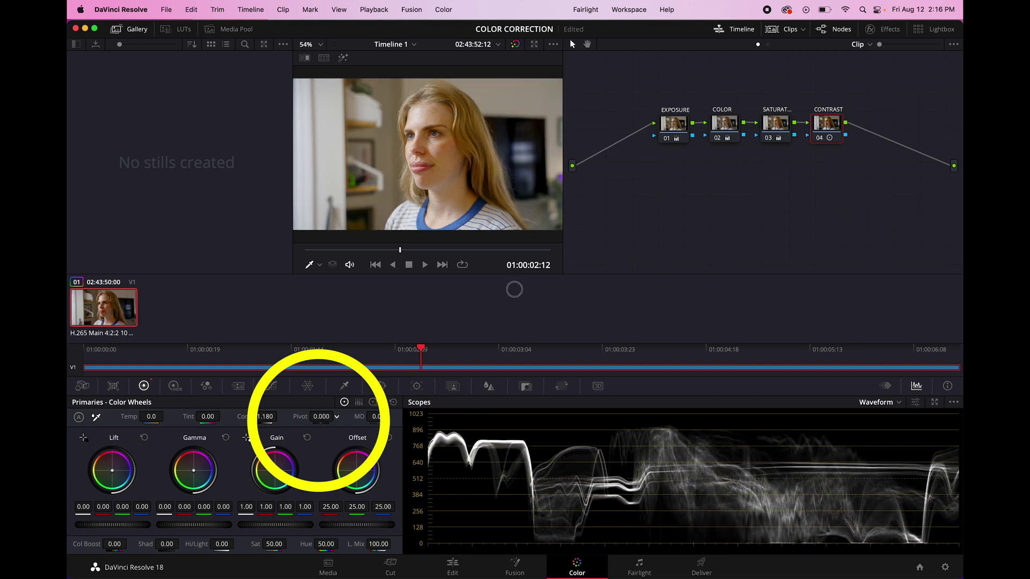
key(super+z)
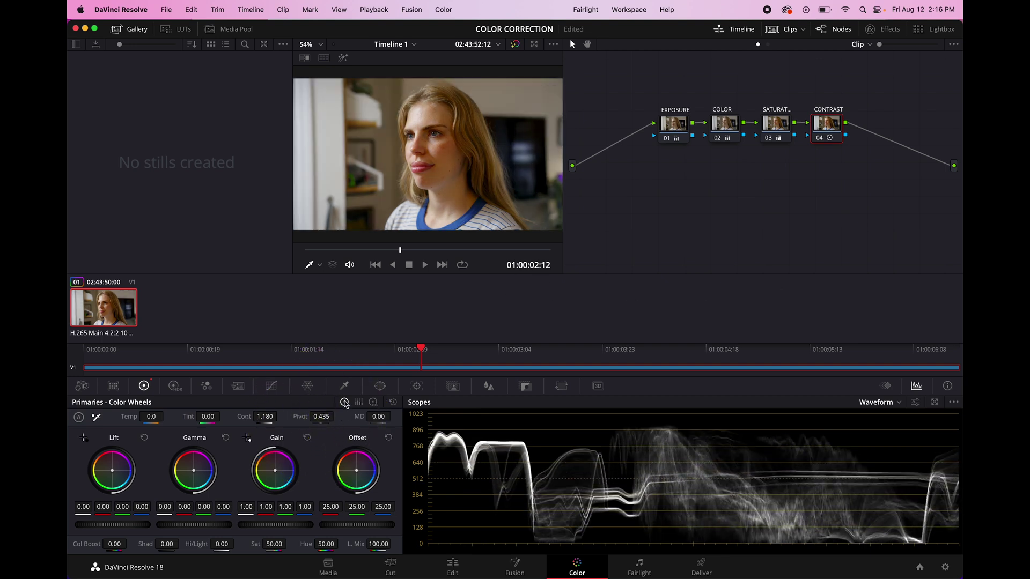
drag(321, 416, 403, 413)
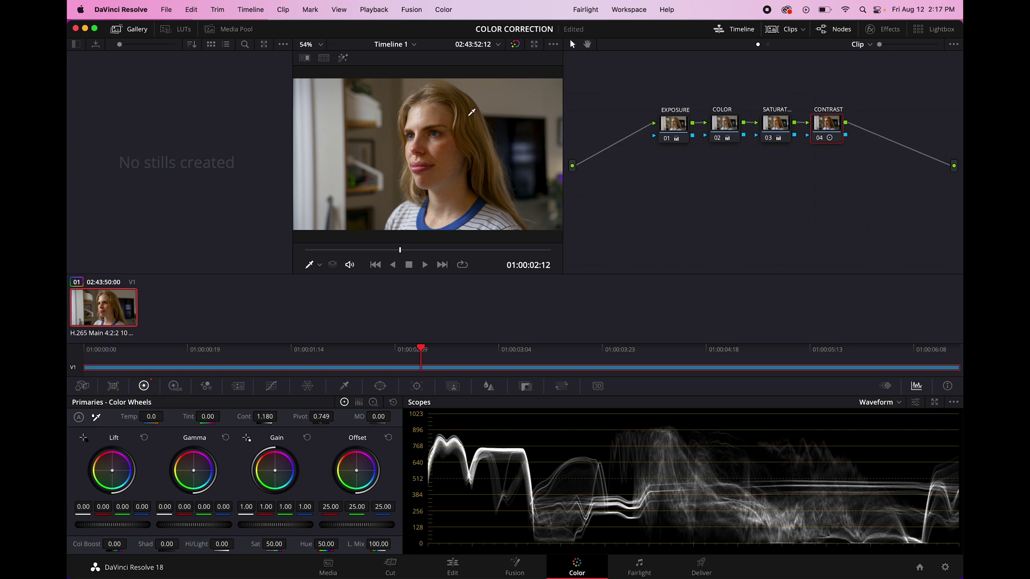
click(514, 46)
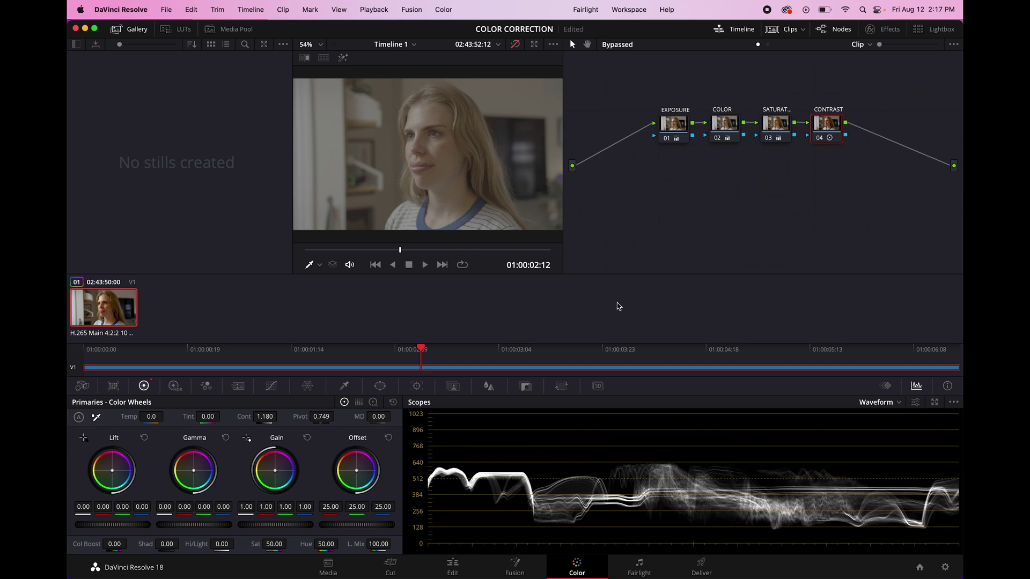
click(516, 46)
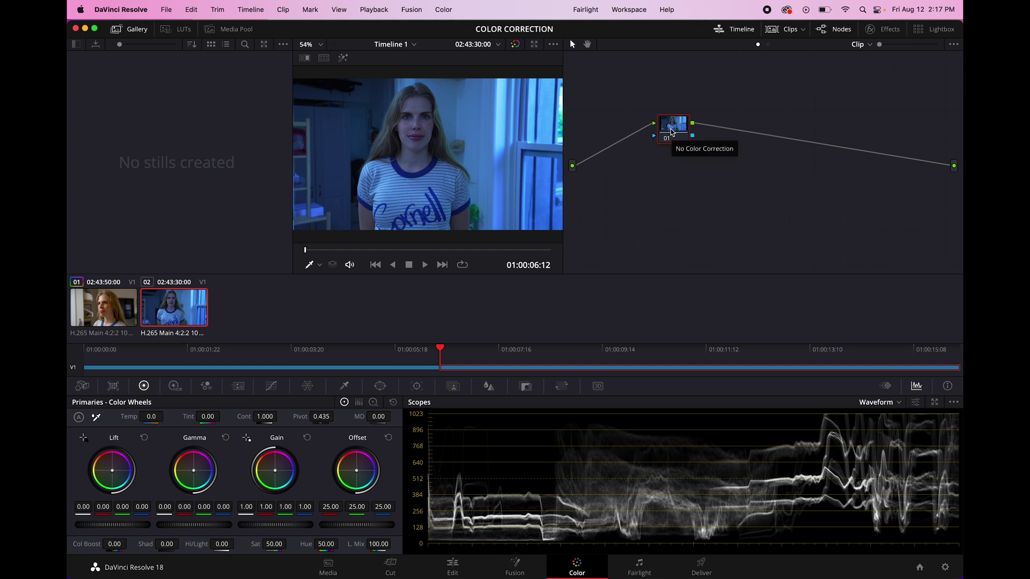
- Label clip 02's first node EXPOSURE and add a serial node after it
right_click(670, 130)
click(701, 154)
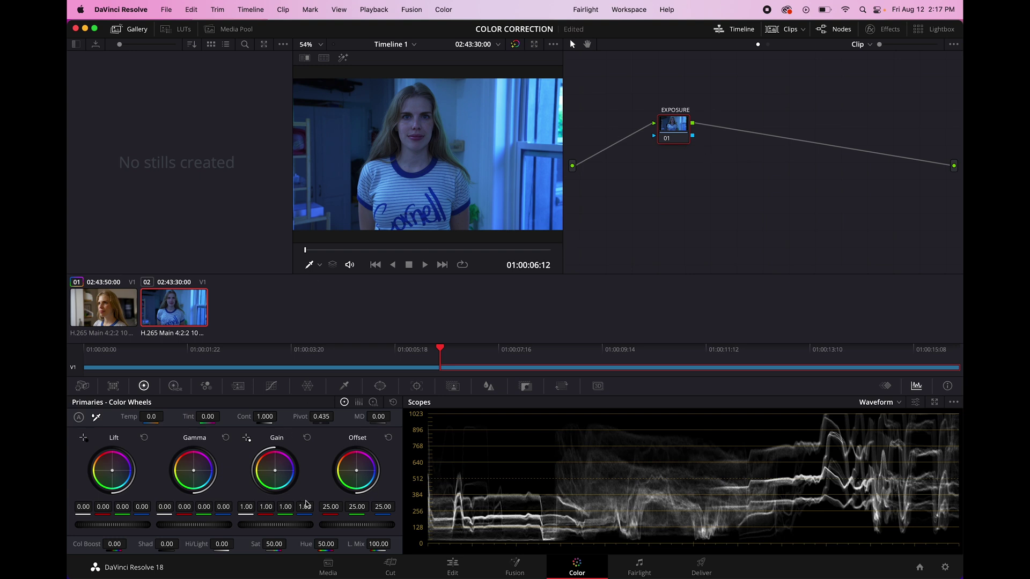
right_click(673, 129)
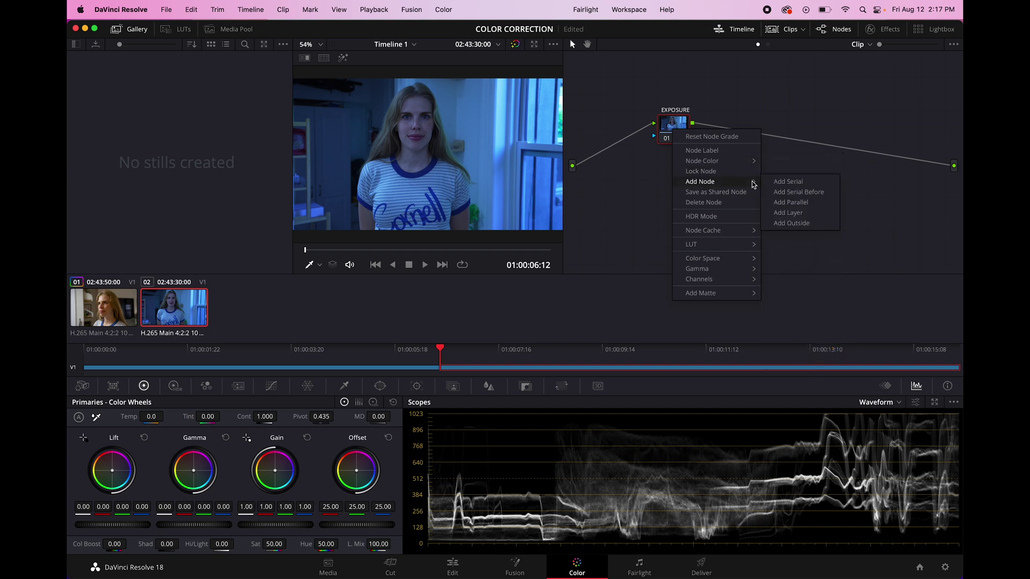
click(784, 183)
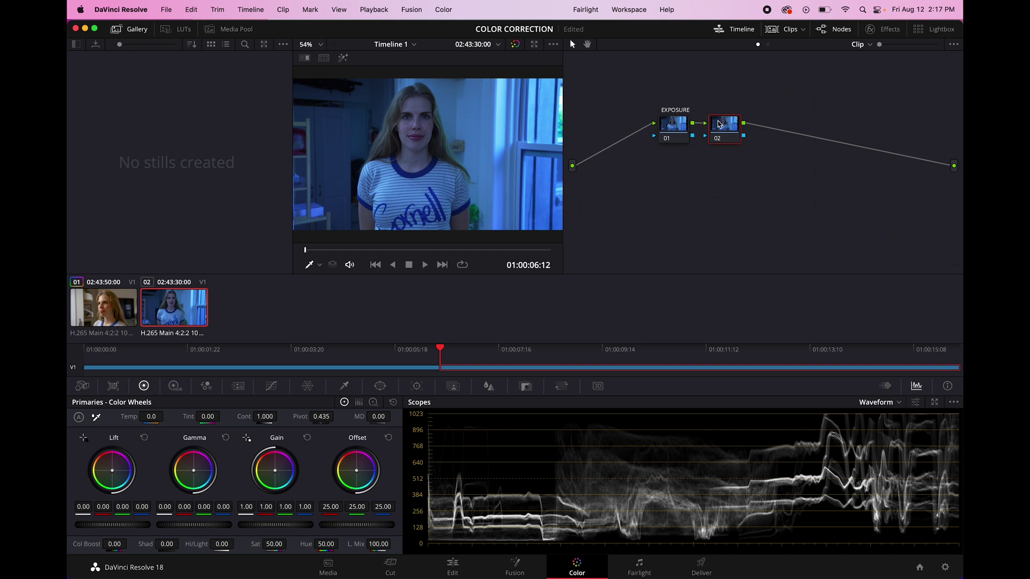
- Label the new serial node 02 COLOR
right_click(719, 124)
click(745, 145)
click(886, 405)
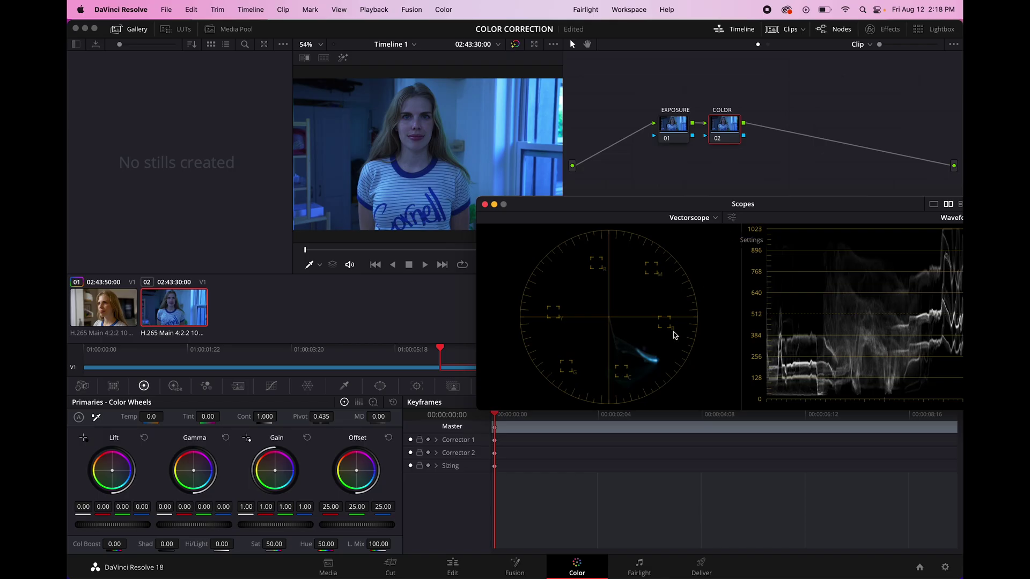
- With the vectorscope showing highlights, push Gain toward red to R 1.34, G 0.93, B 0.70
click(733, 217)
click(711, 180)
click(257, 437)
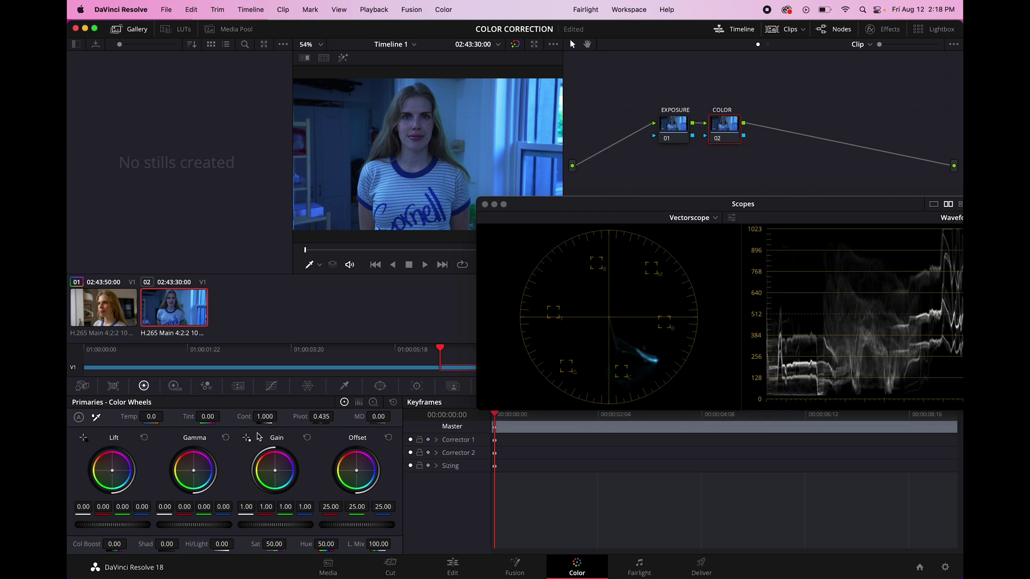
drag(276, 472, 249, 433)
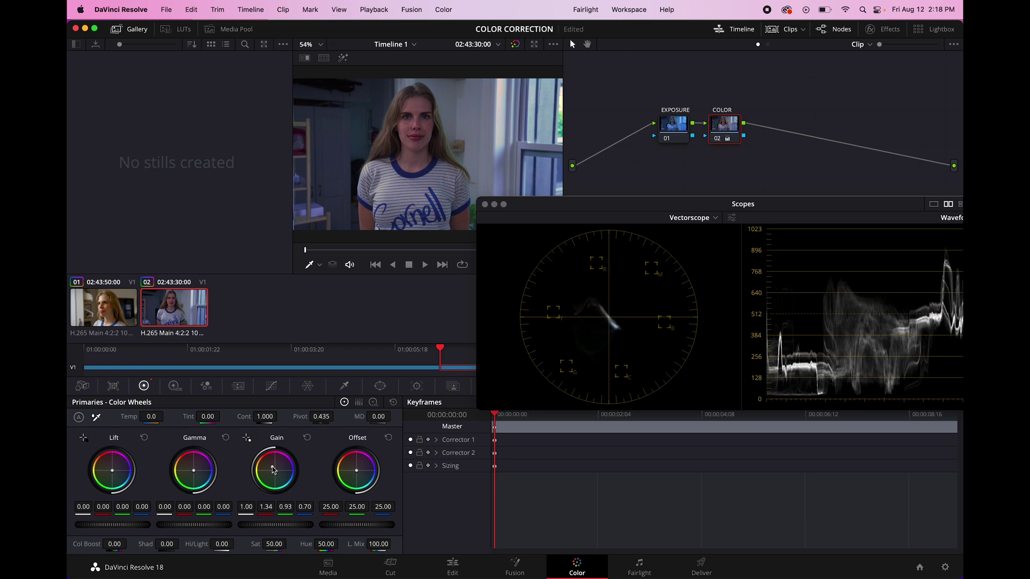
- With the vectorscope on midtones, shift Gamma blue to -0.04 and nudge the Lift balance
click(732, 219)
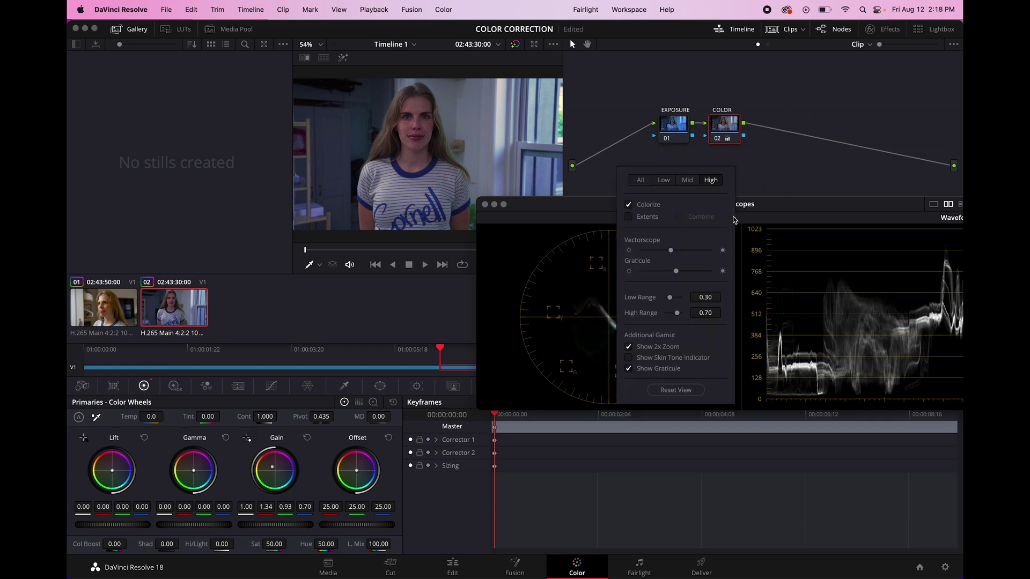
click(686, 181)
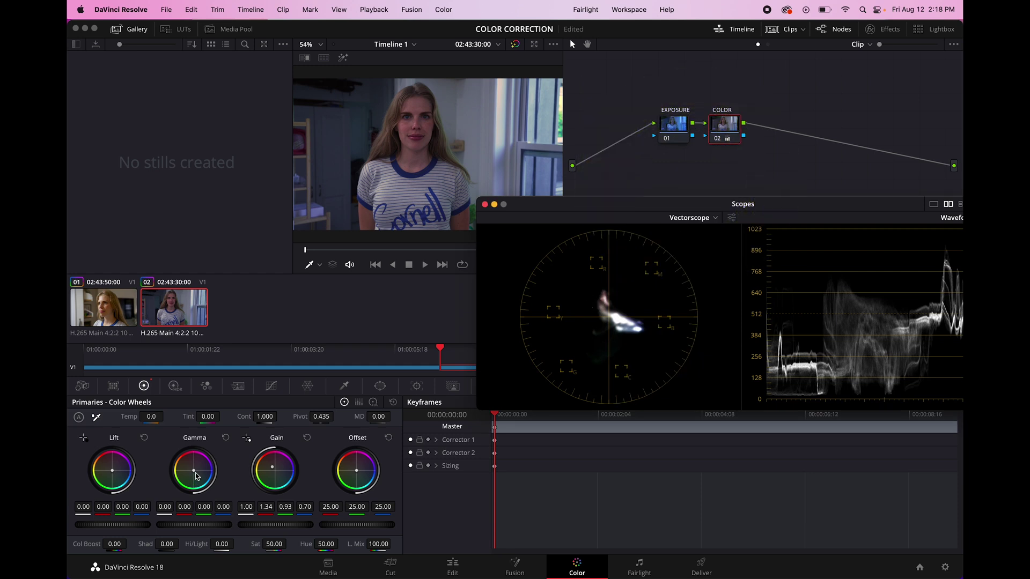
drag(196, 475, 166, 459)
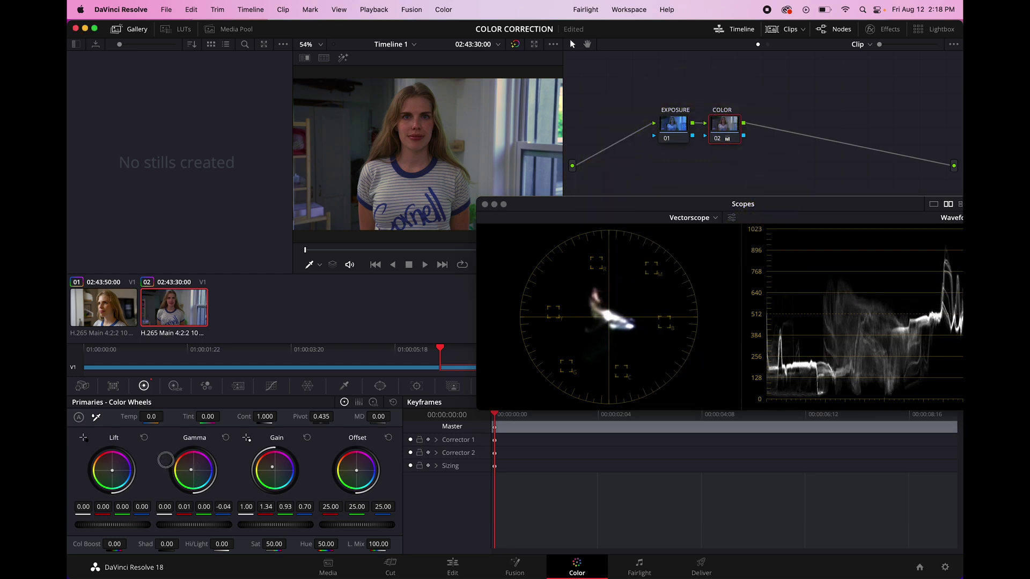
click(731, 218)
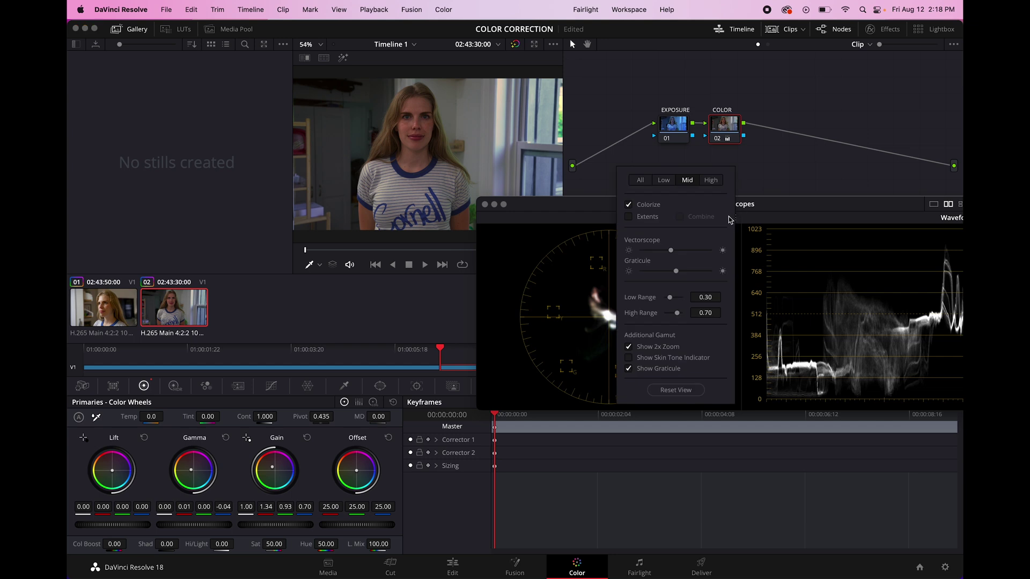
click(682, 184)
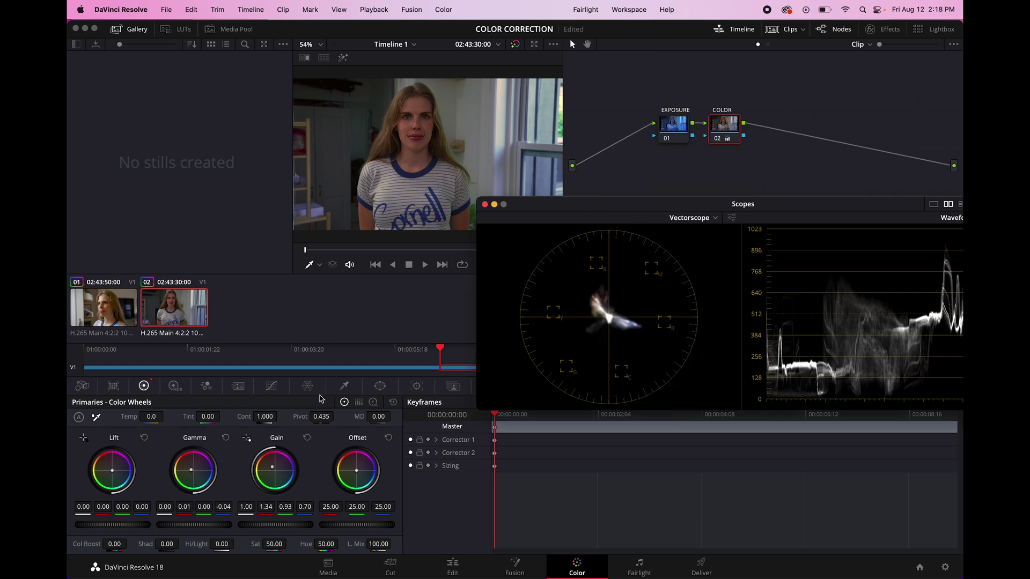
drag(115, 475, 113, 473)
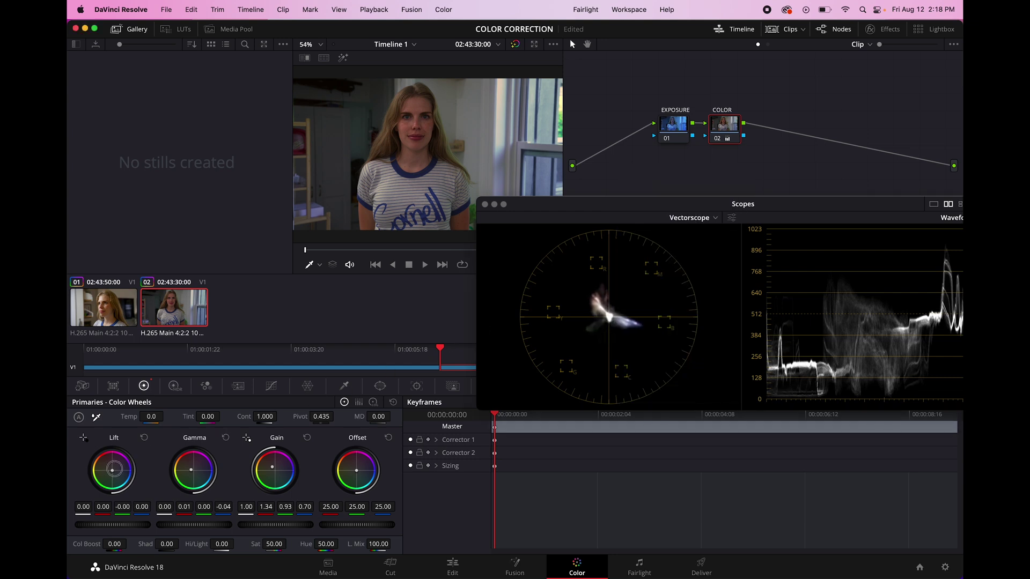
drag(113, 470, 113, 472)
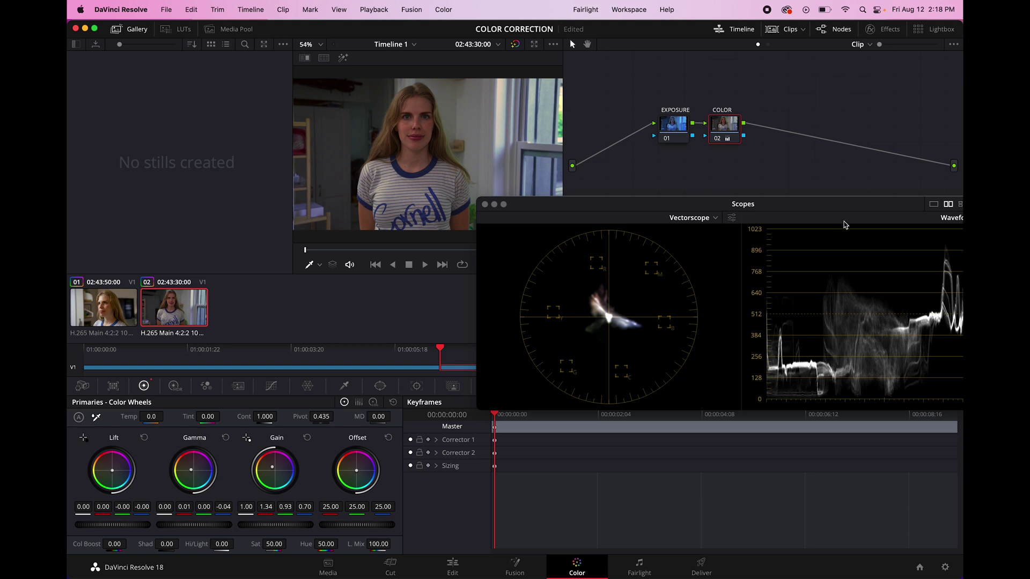
- Dock the scopes beside the color wheels and show the waveform for the EXPOSURE node
click(715, 217)
click(631, 220)
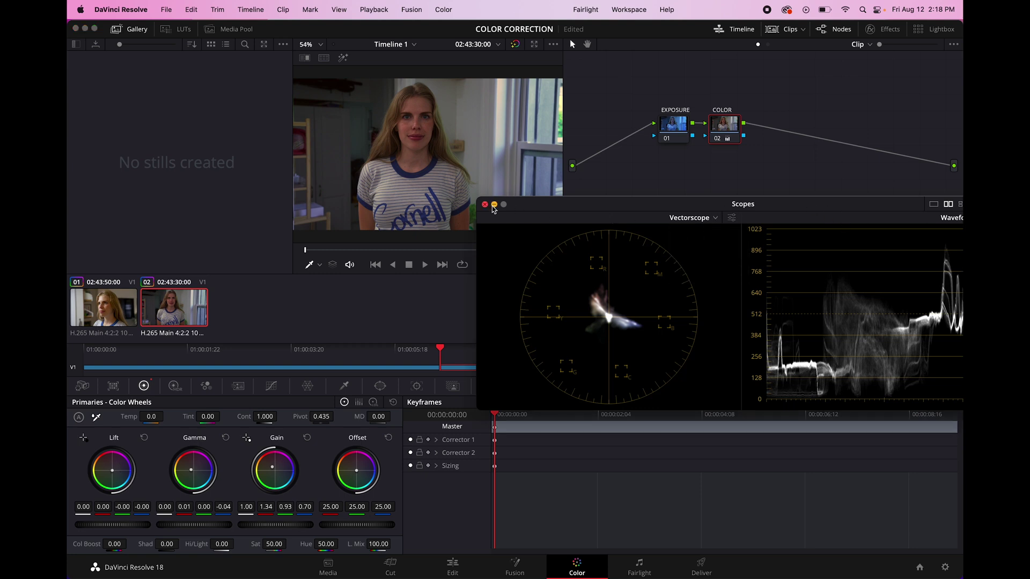
click(494, 204)
click(676, 133)
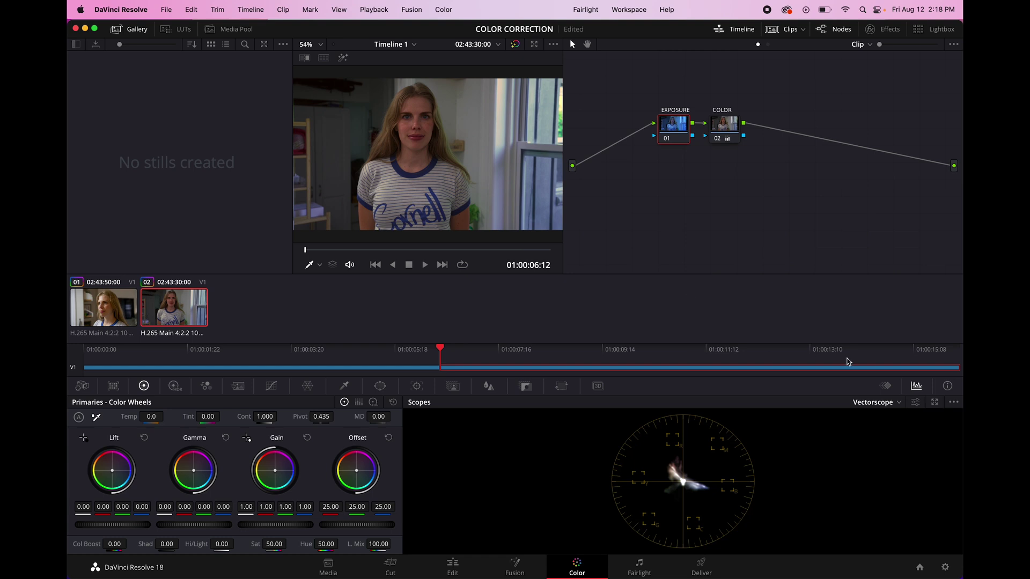
click(877, 402)
click(889, 433)
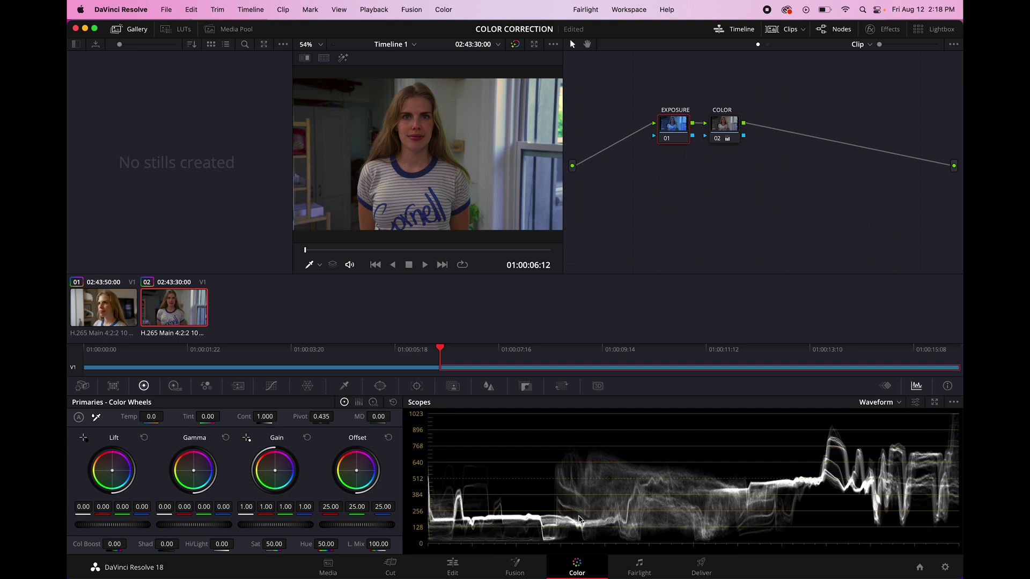
- Set the EXPOSURE node's Gamma to 0.07, Gain to 1.12 and Lift to -0.01
drag(199, 529, 340, 521)
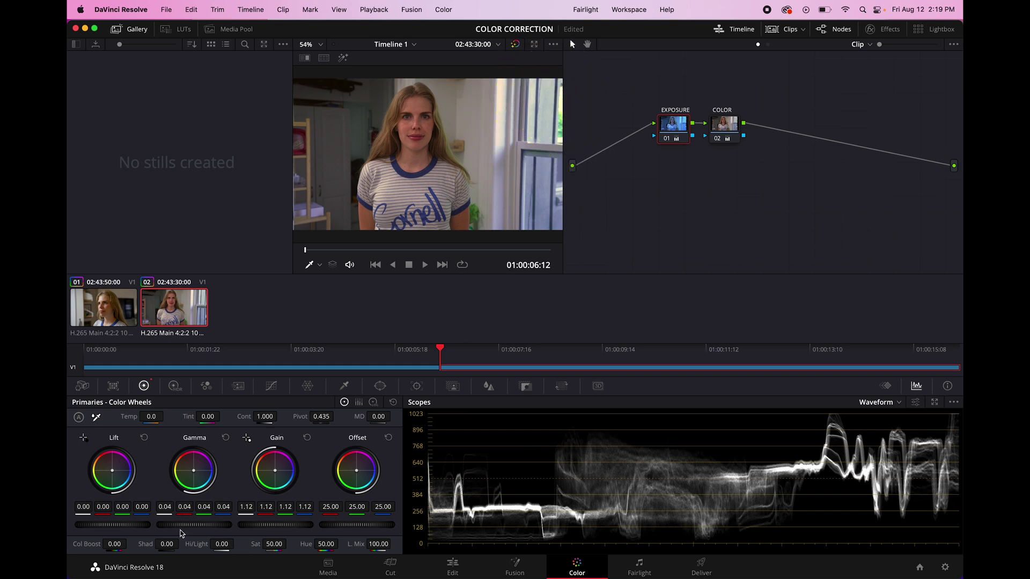
drag(181, 525, 269, 525)
drag(129, 525, 102, 524)
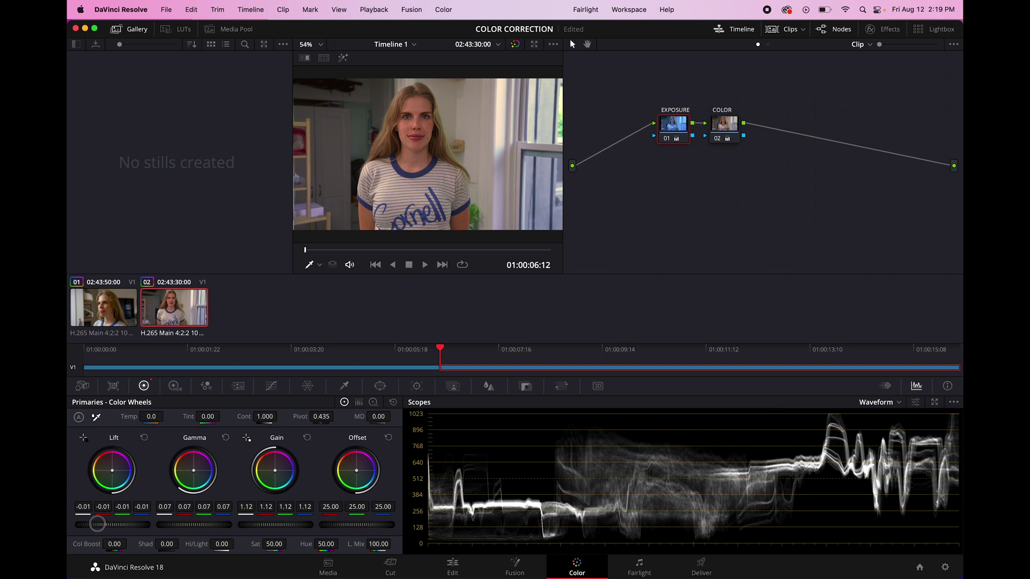
click(717, 133)
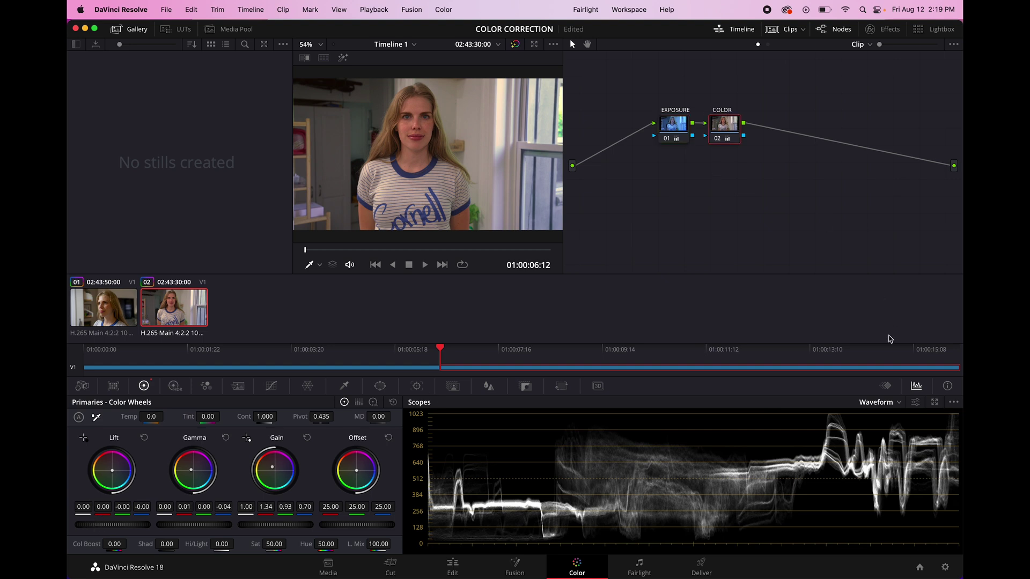
- Pop the vectorscope out into a floating scopes window and nudge the Lift balance
click(889, 402)
click(898, 438)
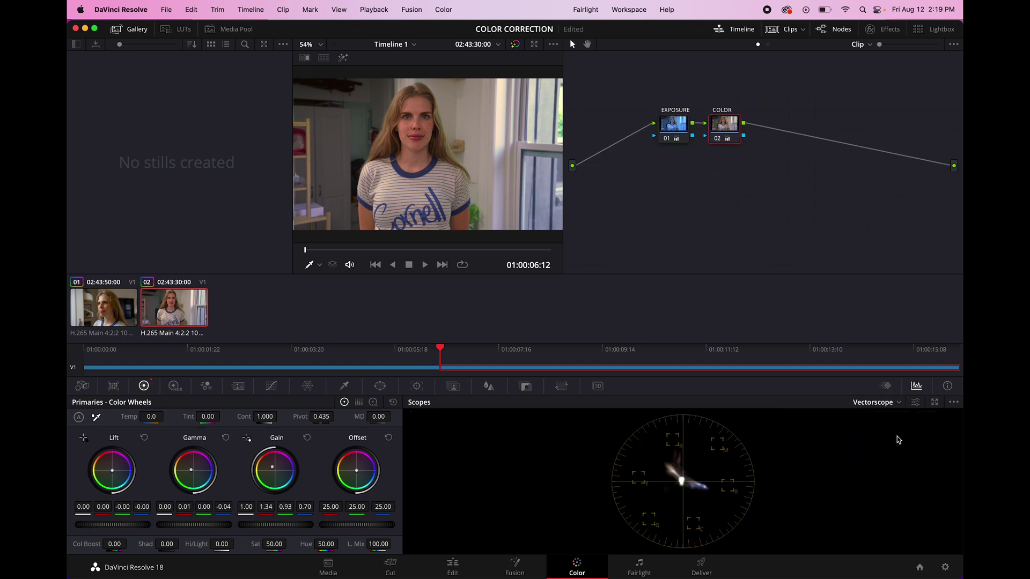
click(934, 402)
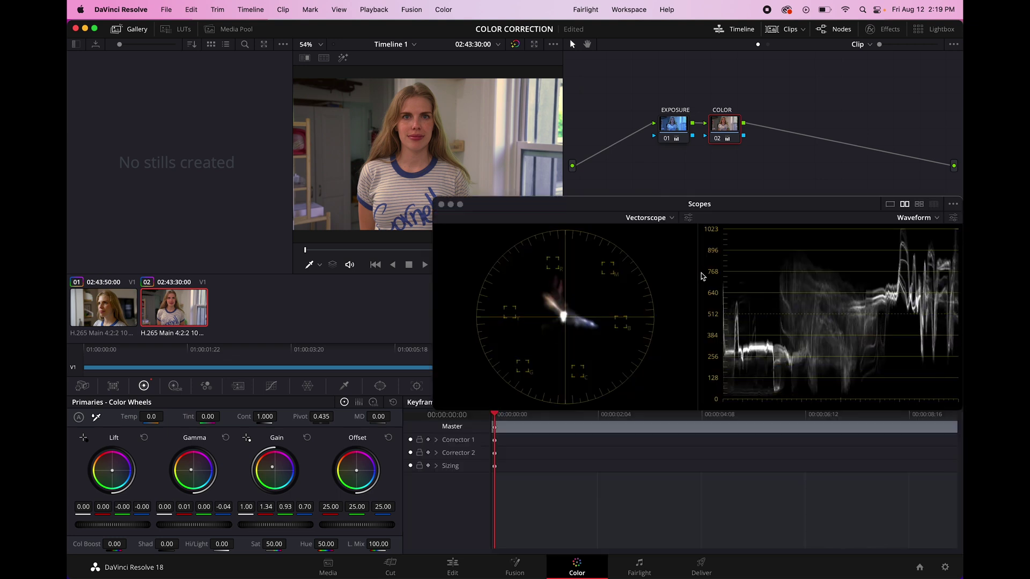
click(689, 218)
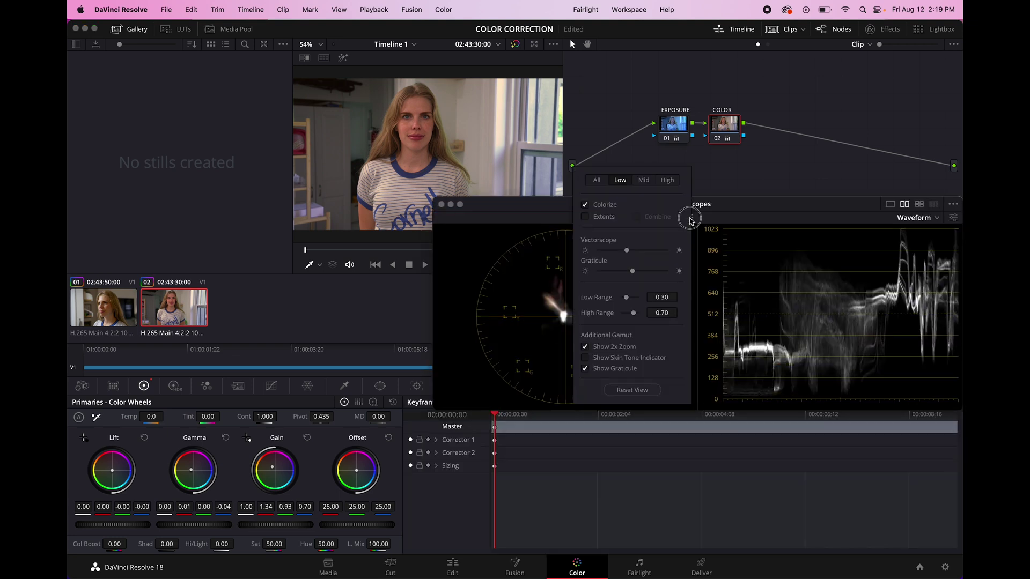
click(534, 320)
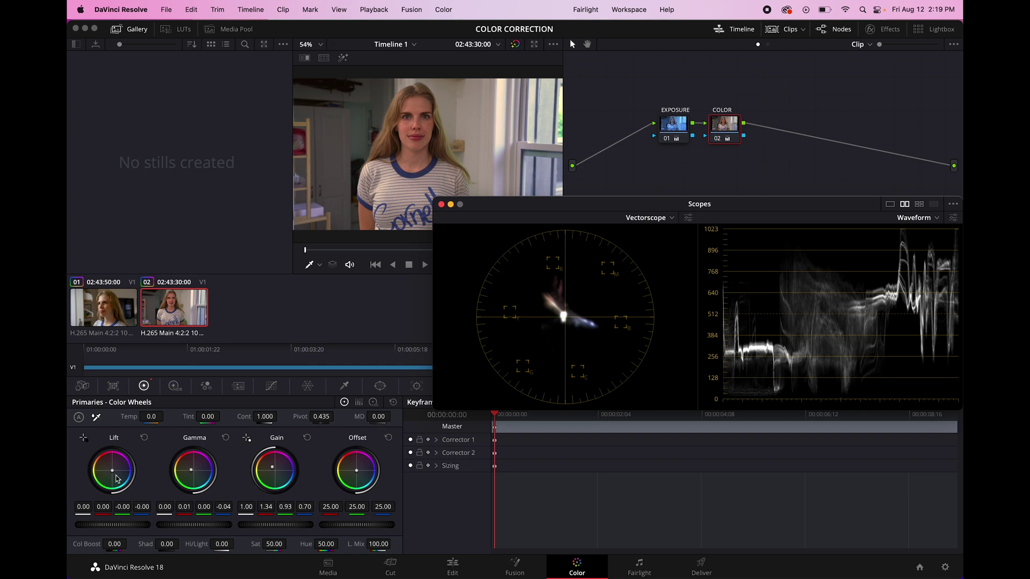
drag(112, 470, 114, 473)
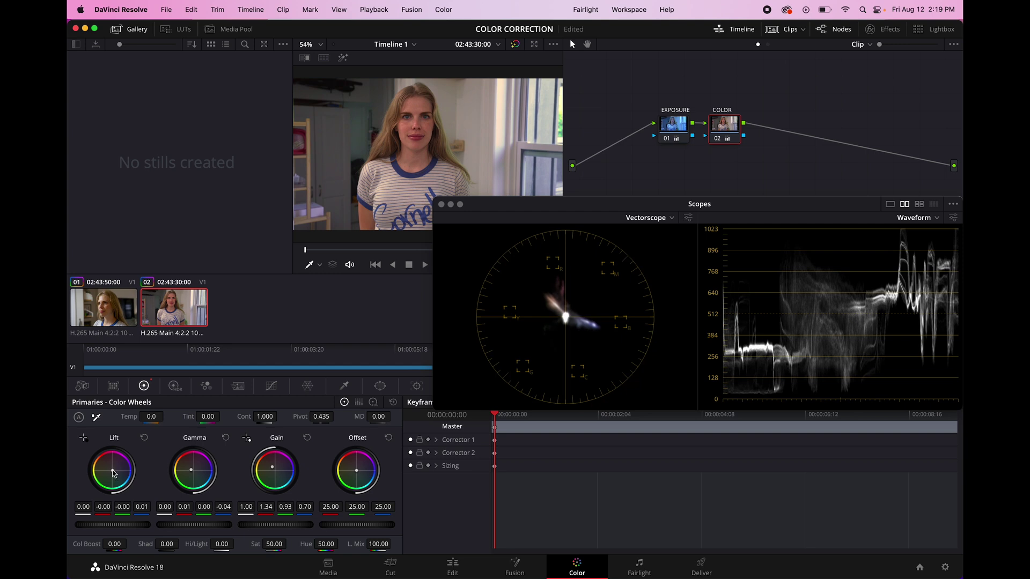
- Nudge Gamma, then set Offset to R 25.94, G 24.49, B 25.59 and close the scopes window
click(688, 218)
click(643, 181)
click(563, 263)
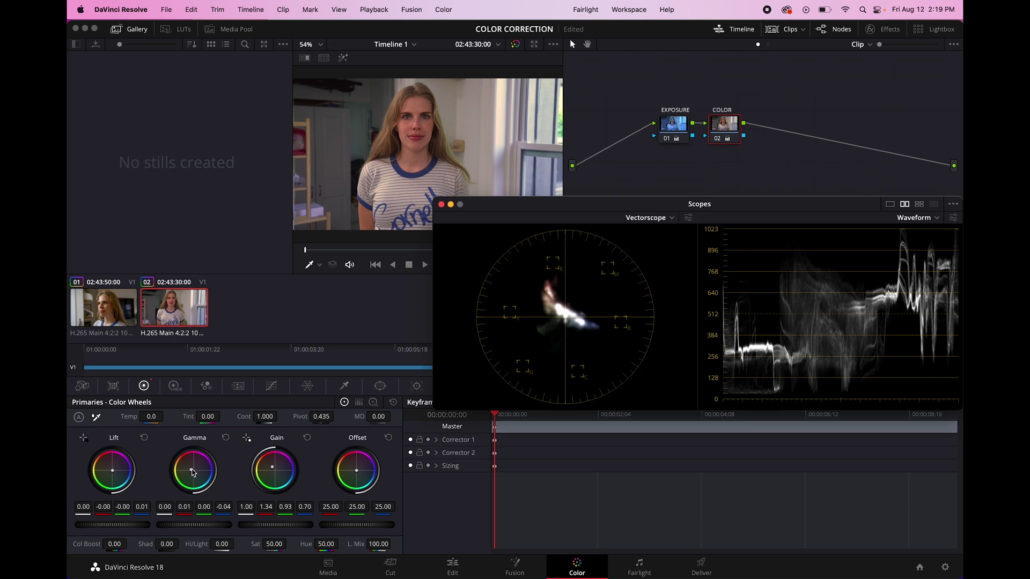
drag(194, 473, 192, 473)
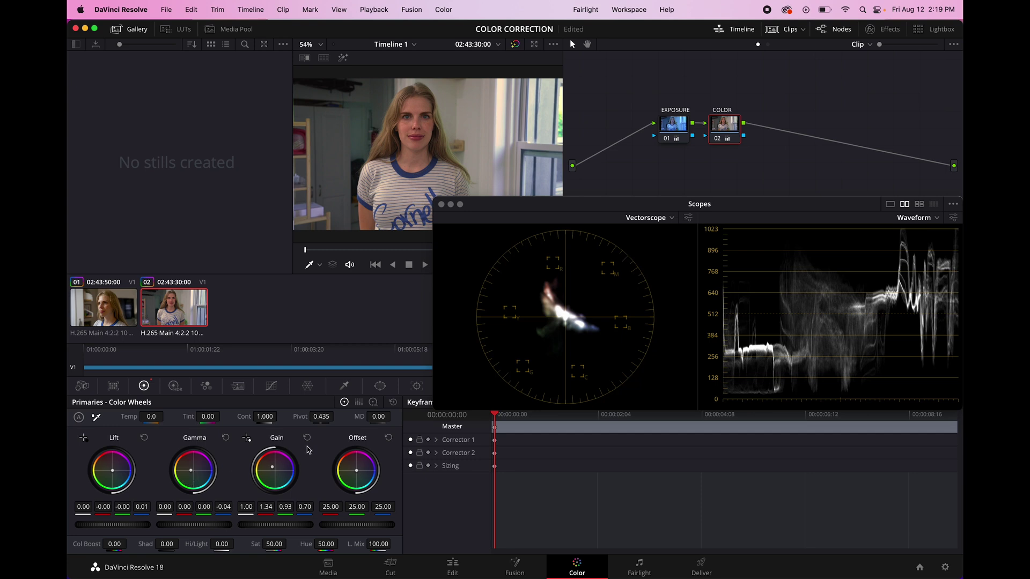
click(688, 217)
click(667, 180)
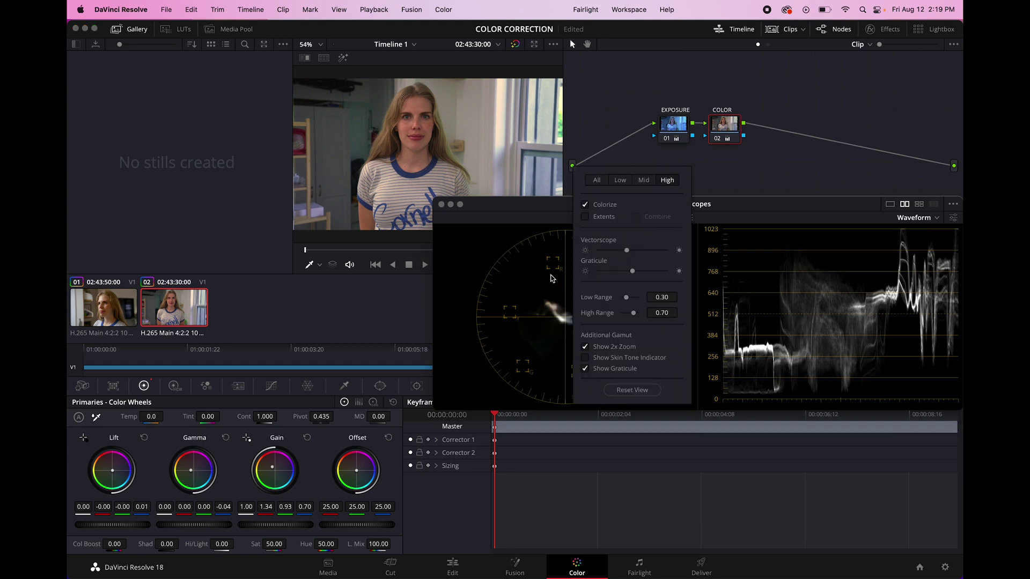
drag(356, 470, 357, 467)
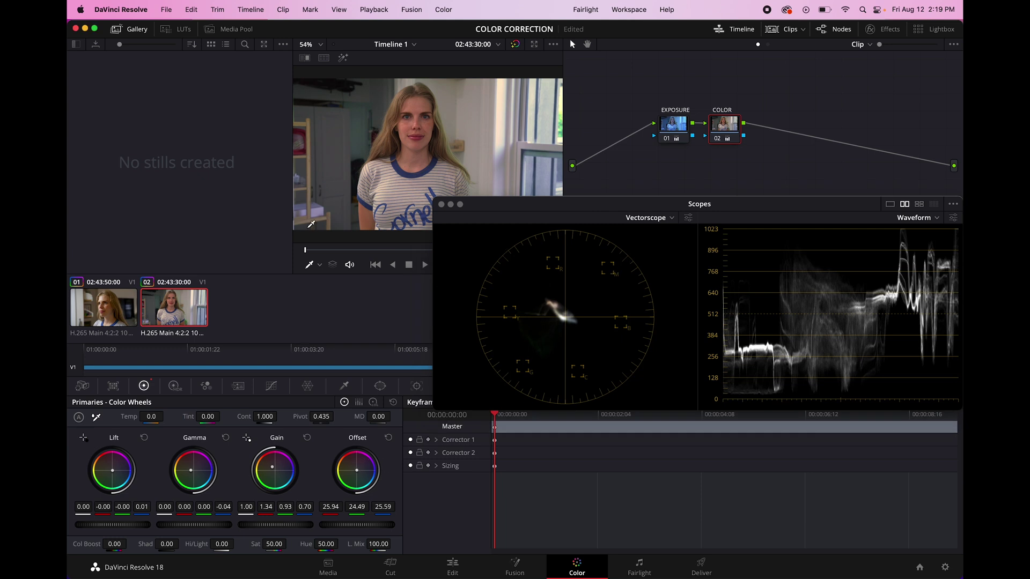
click(440, 204)
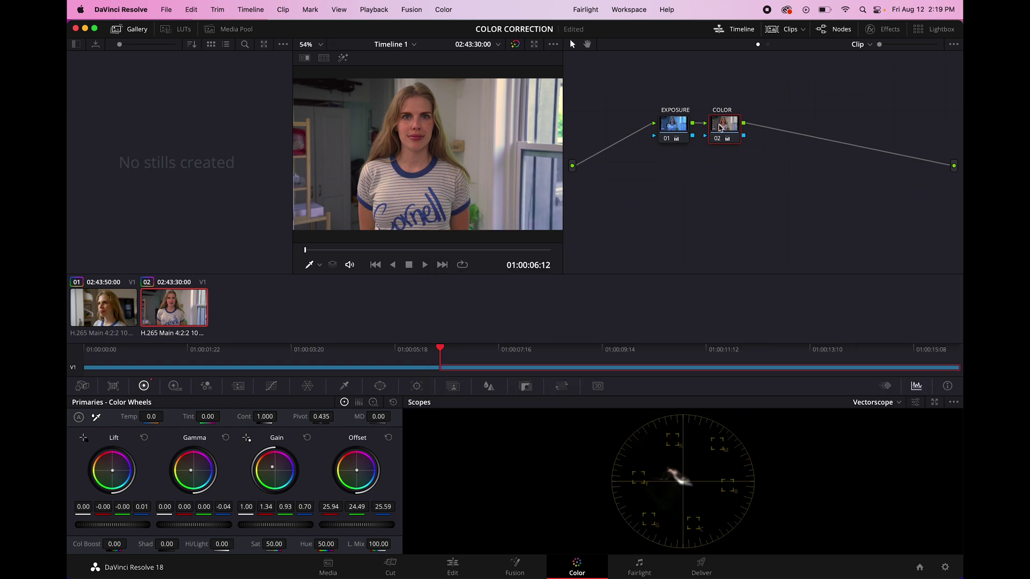
- Add a serial node labelled CONTRAST with contrast 1.146 at pivot 0.075, then compare with grades bypassed
right_click(720, 127)
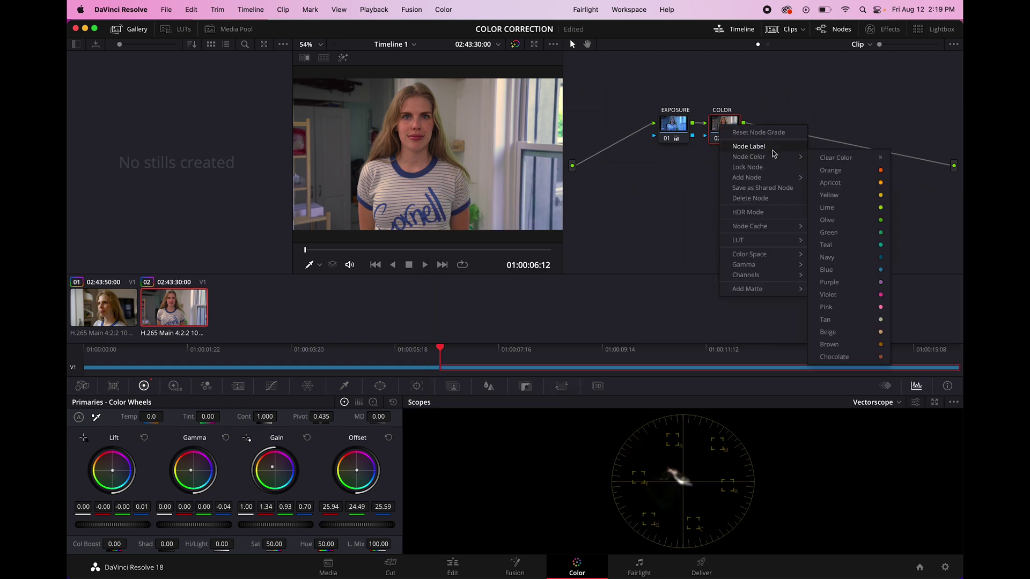
mouse_move(773, 177)
click(827, 177)
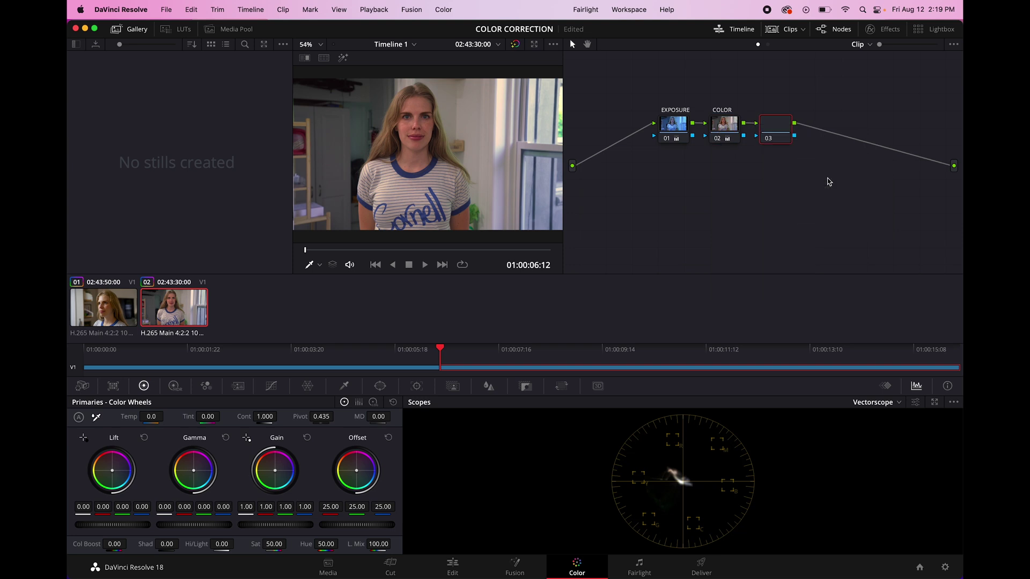
right_click(771, 130)
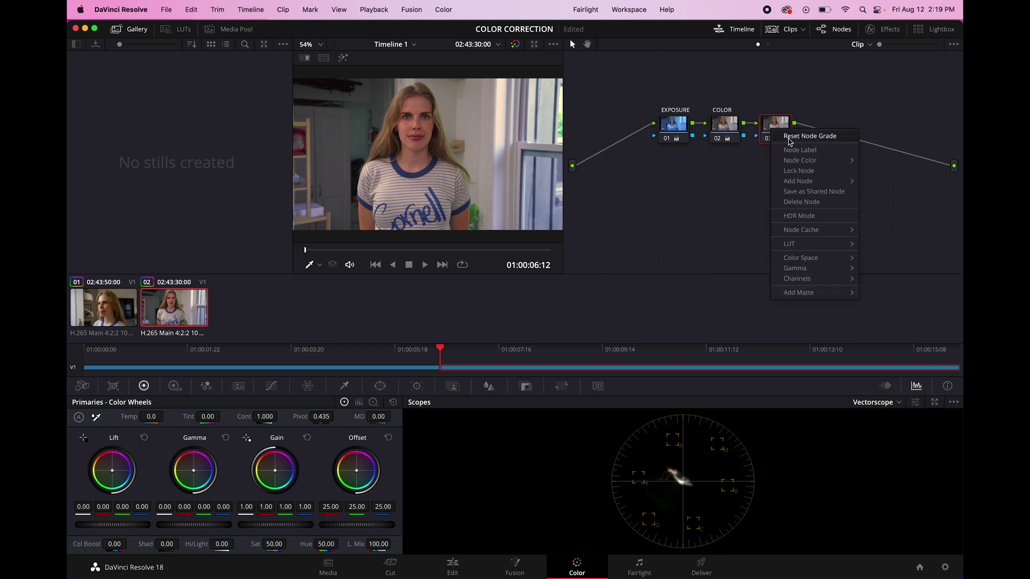
click(799, 154)
text(CONTRAST)
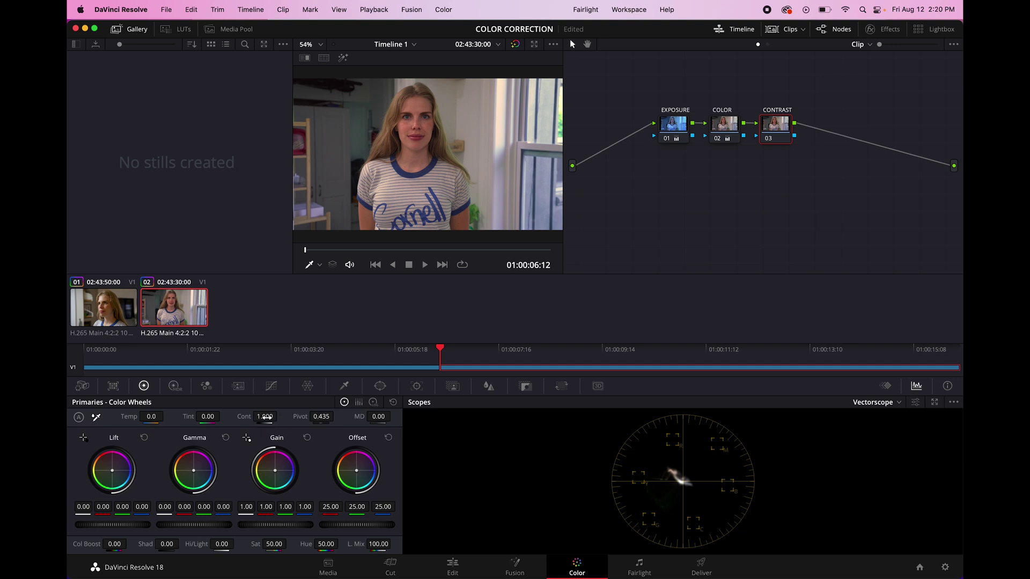
drag(264, 416, 322, 417)
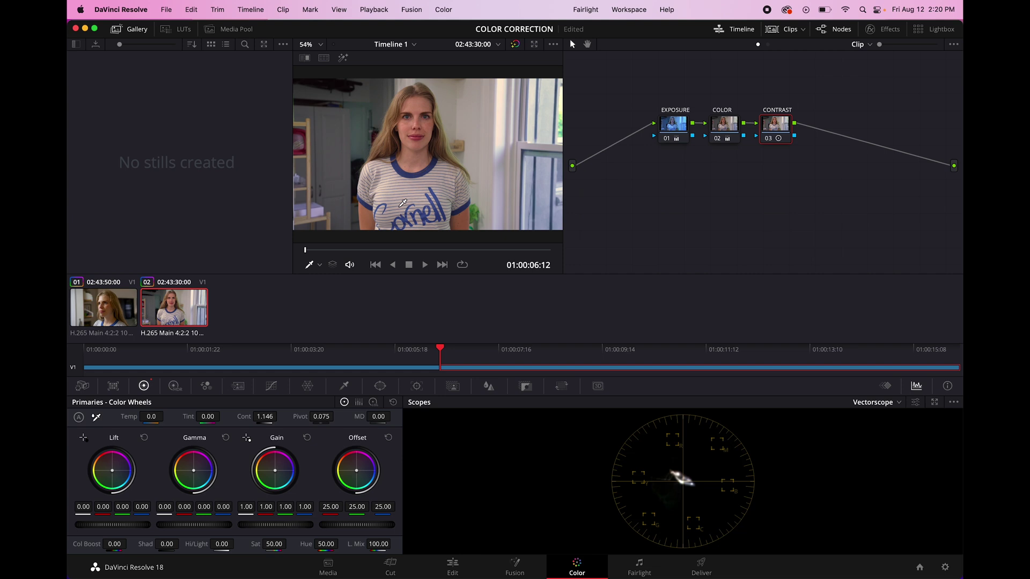
click(515, 44)
- Add a fourth serial node after CONTRAST and label it VINGETTE
right_click(781, 131)
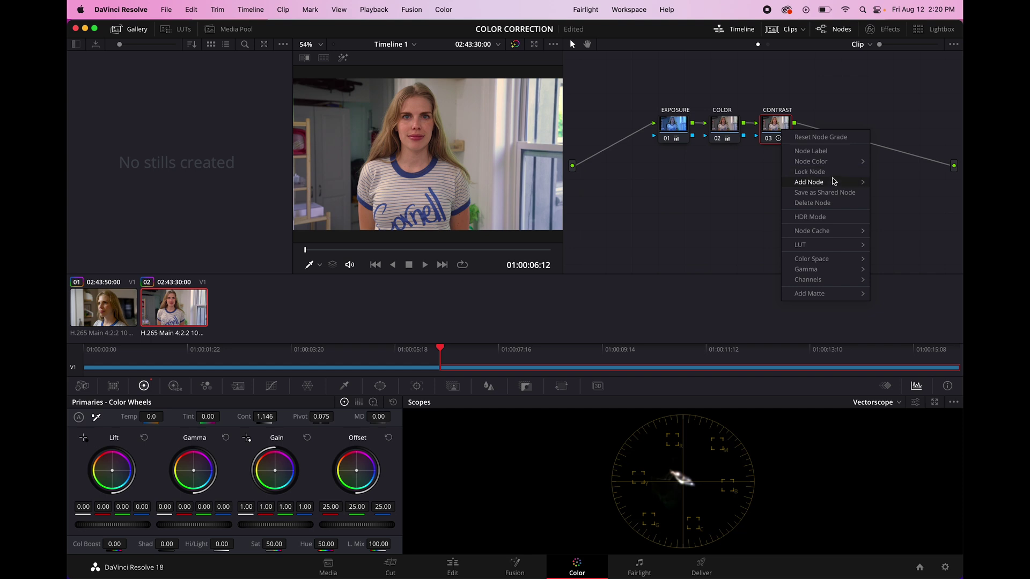
mouse_move(835, 182)
click(887, 183)
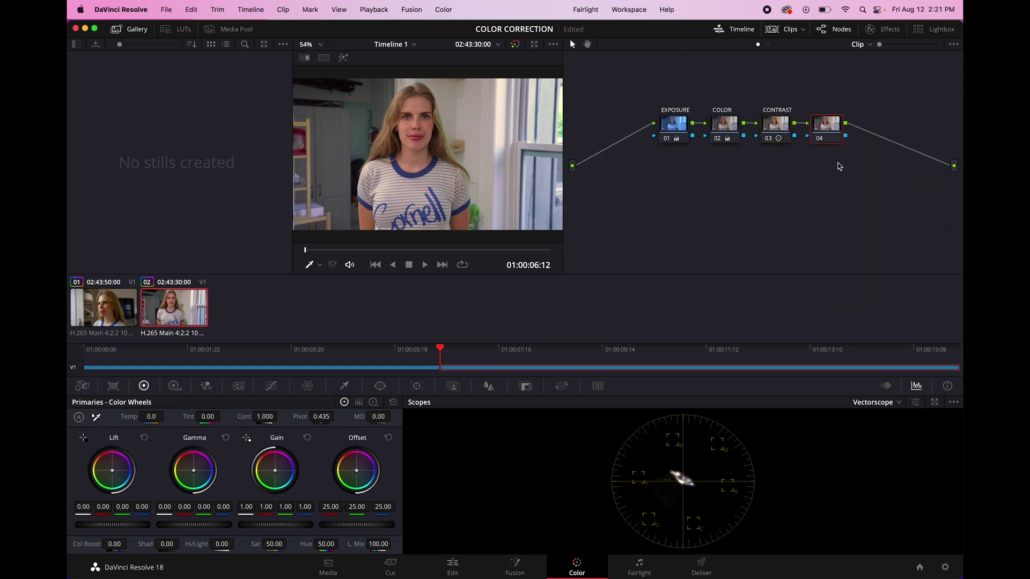
right_click(825, 129)
click(860, 146)
- Give the node a large inverted elliptical window around the subject
click(382, 386)
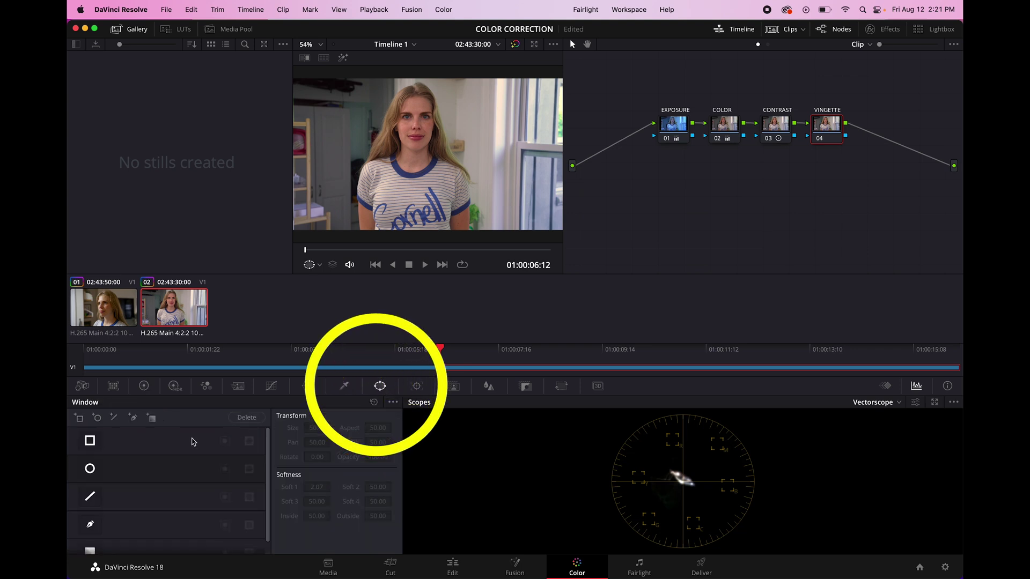
click(90, 469)
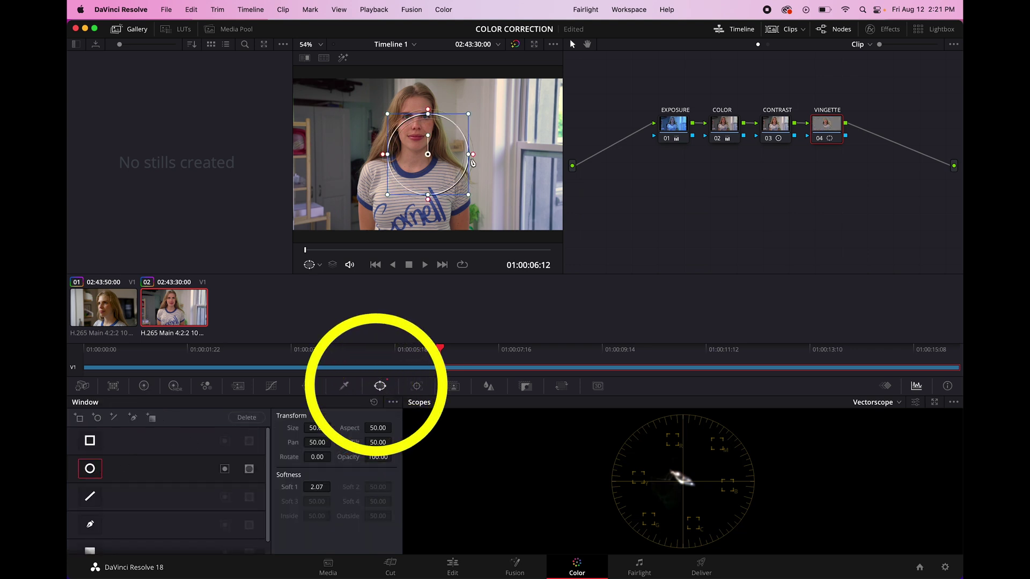
drag(471, 157, 563, 160)
drag(428, 195, 419, 241)
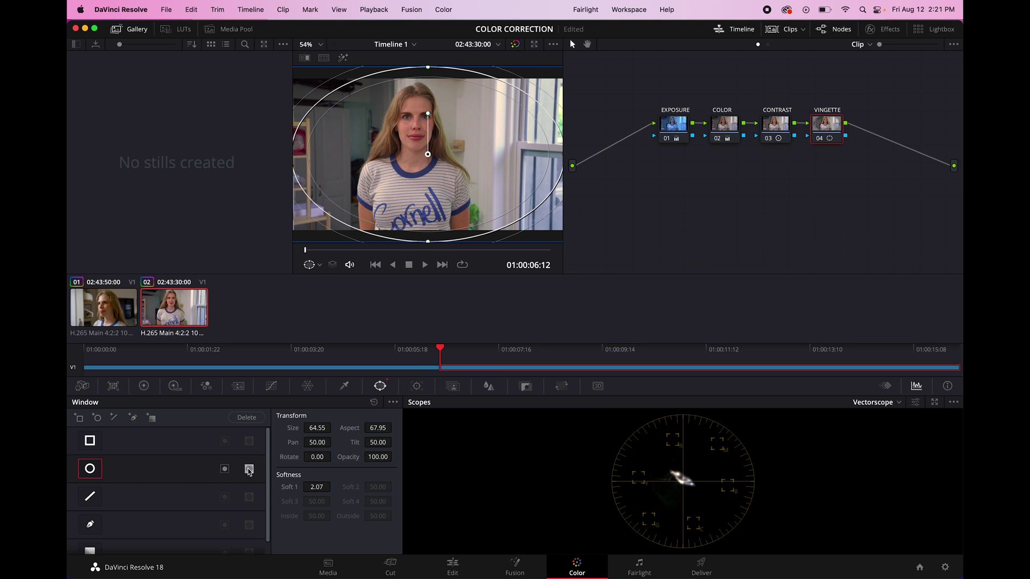
click(224, 469)
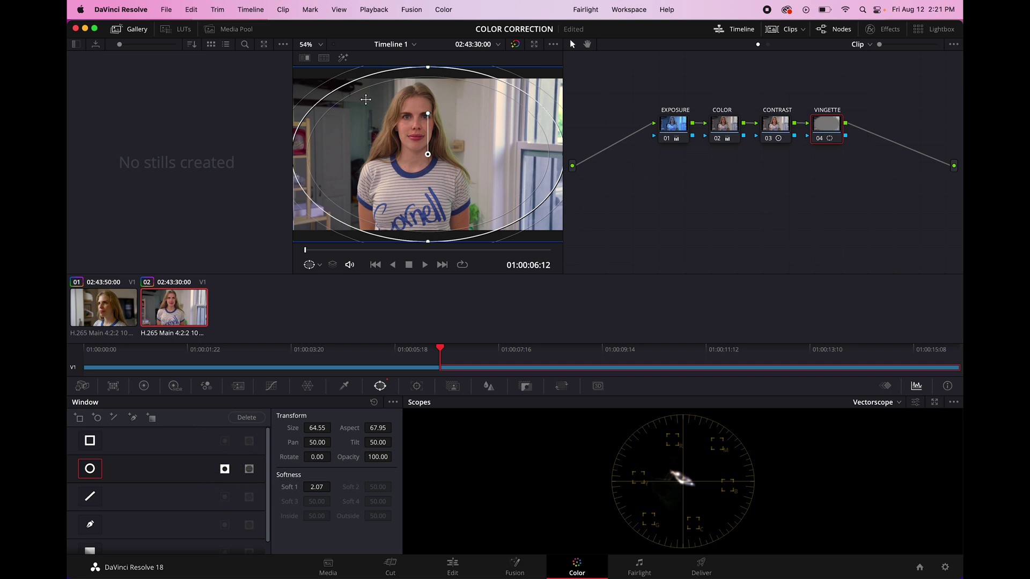
click(144, 386)
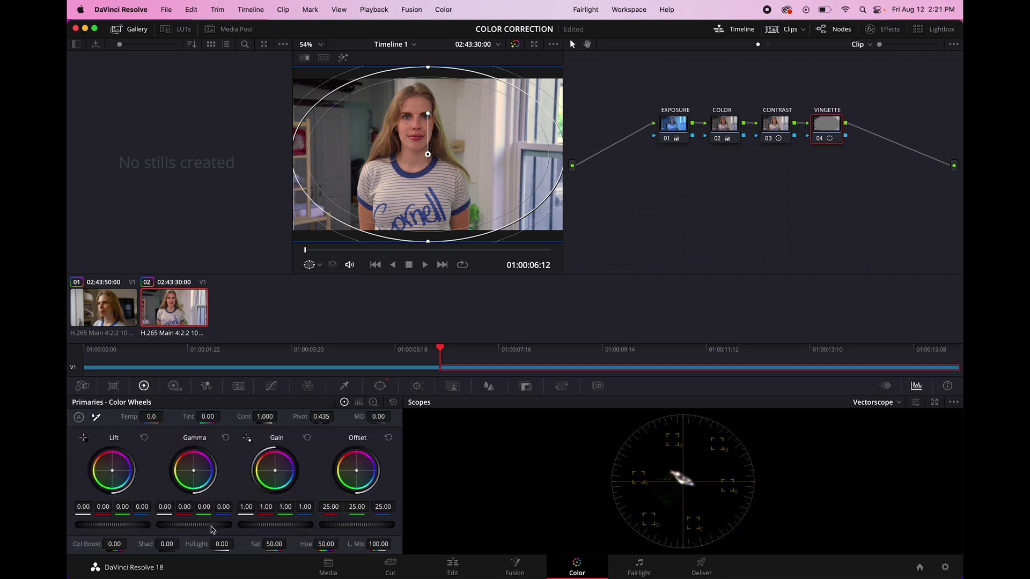
- Darken the midtones and highlights outside the vignette ellipse
drag(211, 529, 78, 527)
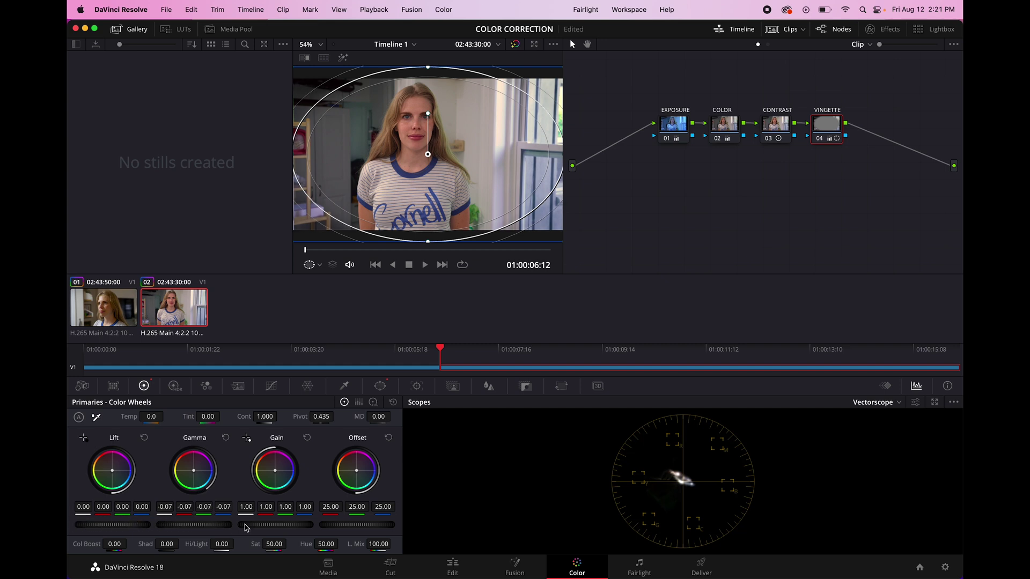
drag(291, 526, 89, 526)
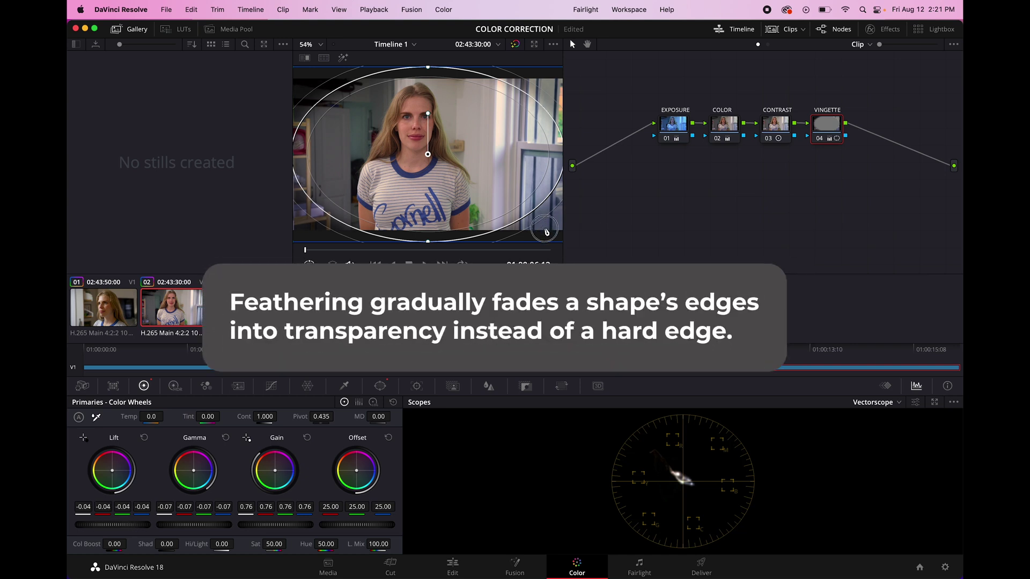
scroll(547, 203, down, 2)
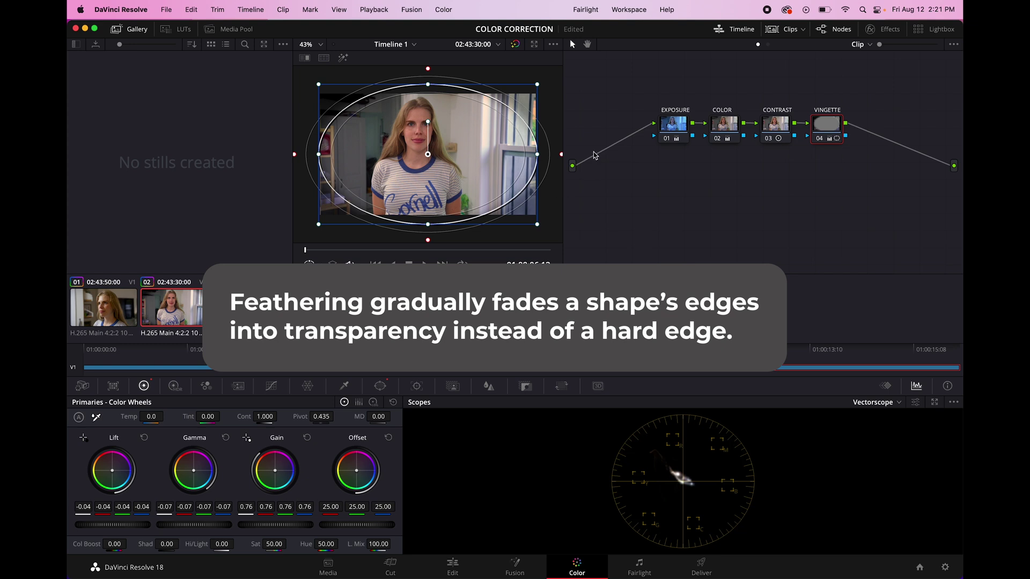
- Widen the vignette window and its feathered edge, then zoom the viewer to 54%
mouse_move(427, 240)
mouse_down()
mouse_move(435, 223)
mouse_move(426, 242)
mouse_up()
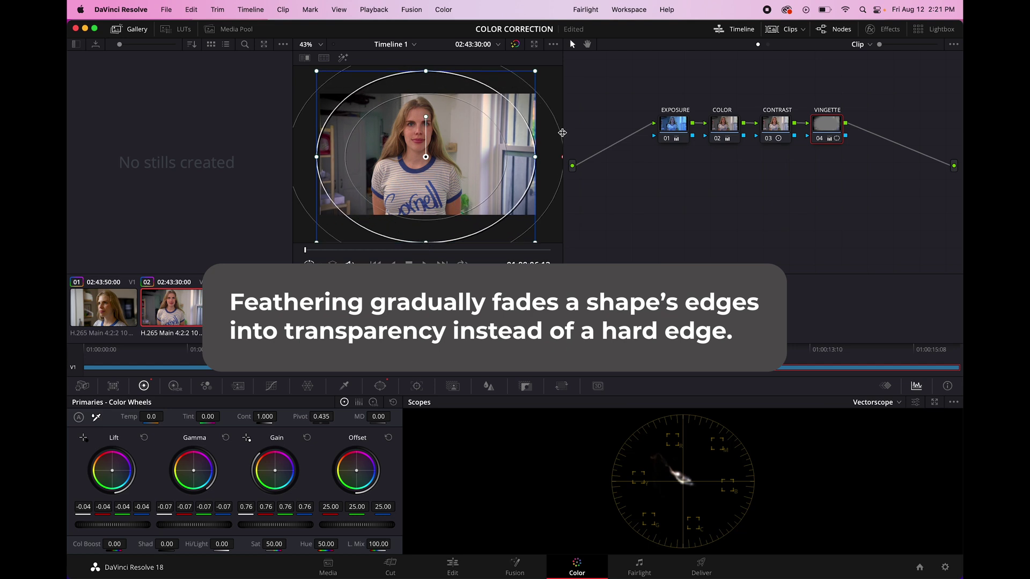
drag(540, 157, 548, 157)
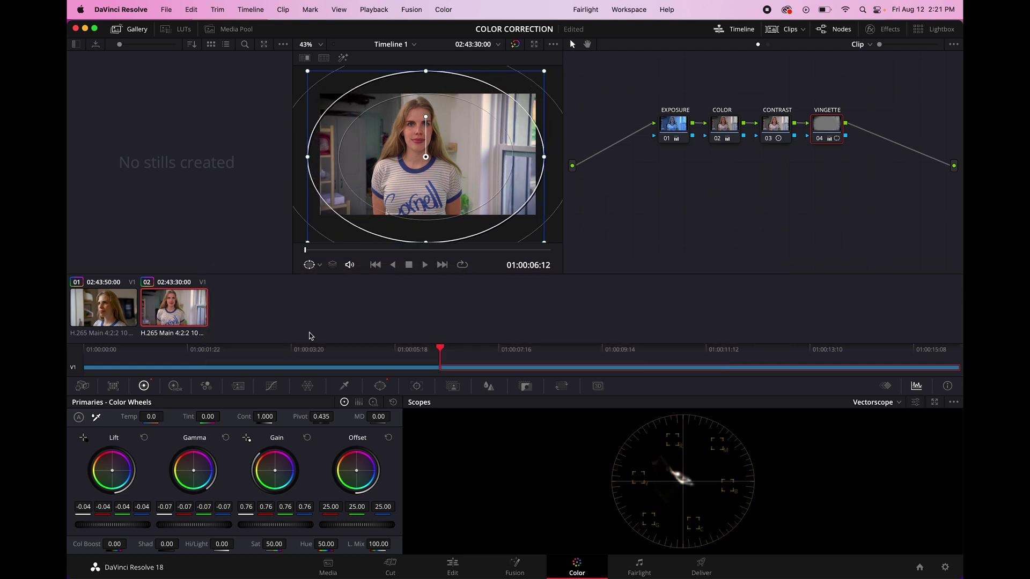
click(271, 386)
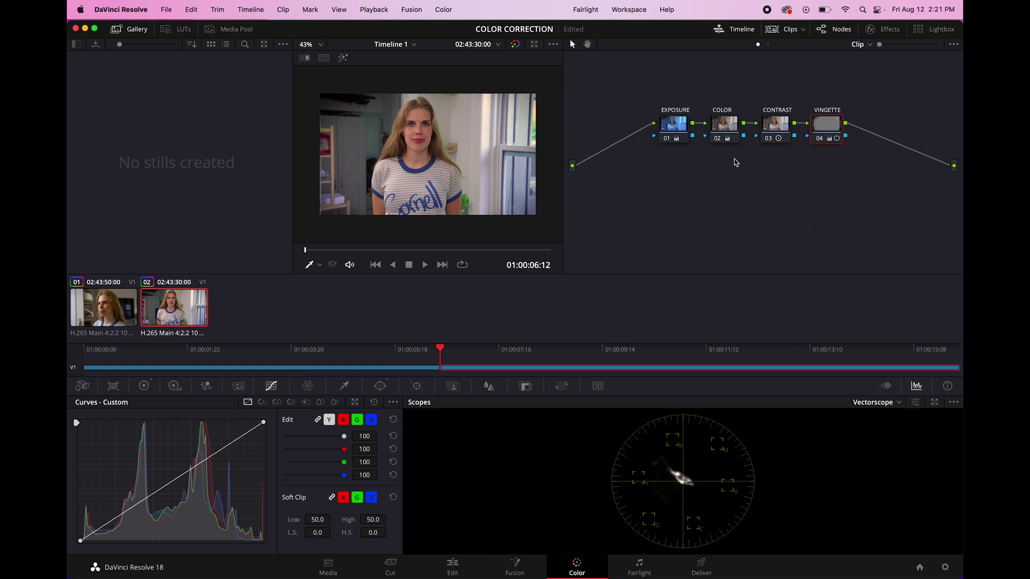
key(shift+z)
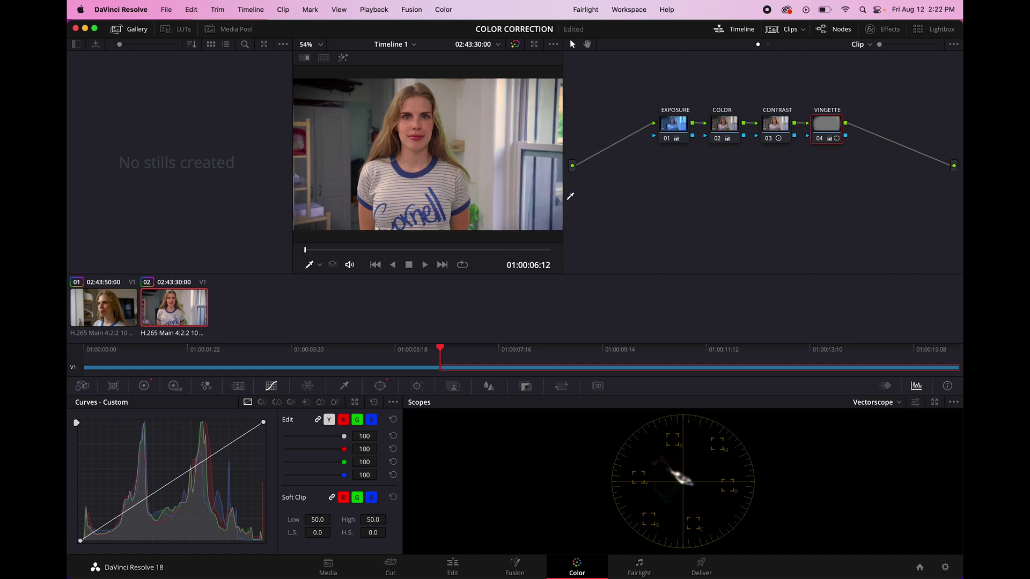
- Toggle the VIGNETTE node off and on to compare its effect
click(823, 126)
key(super+d)
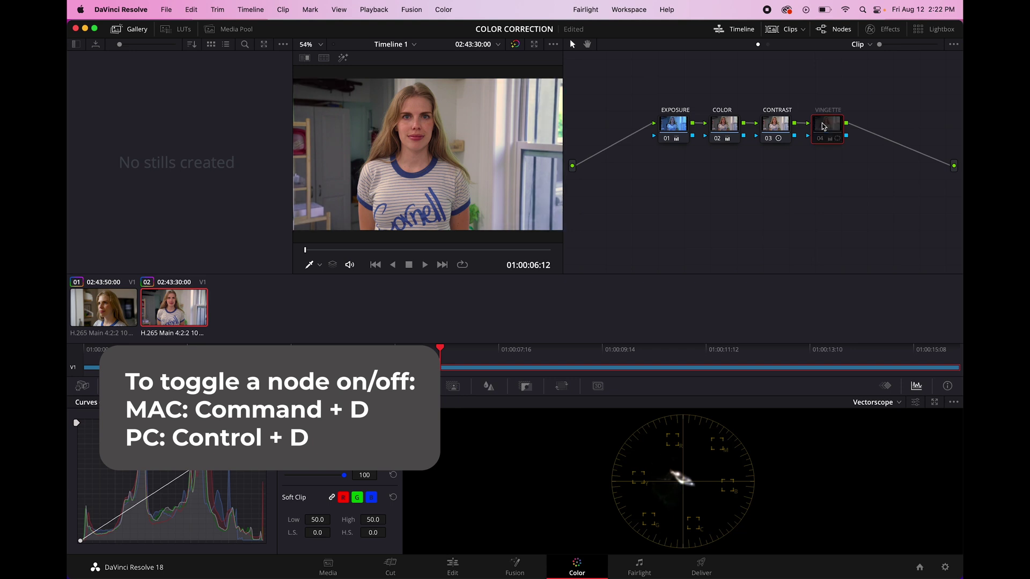
key(super+d)
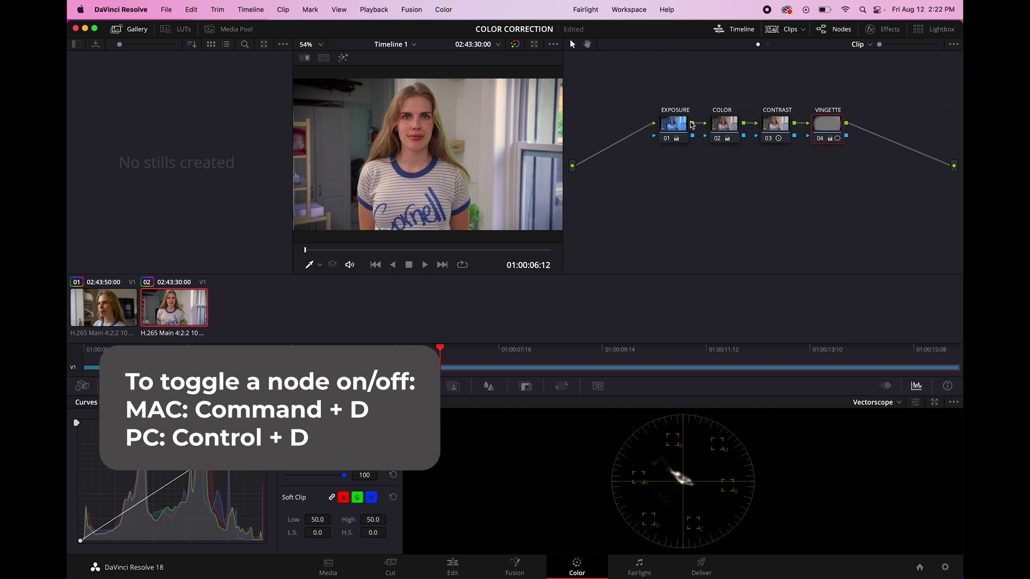
- Raise the CONTRAST node's contrast to 1.318 and compare with grades bypassed
click(674, 127)
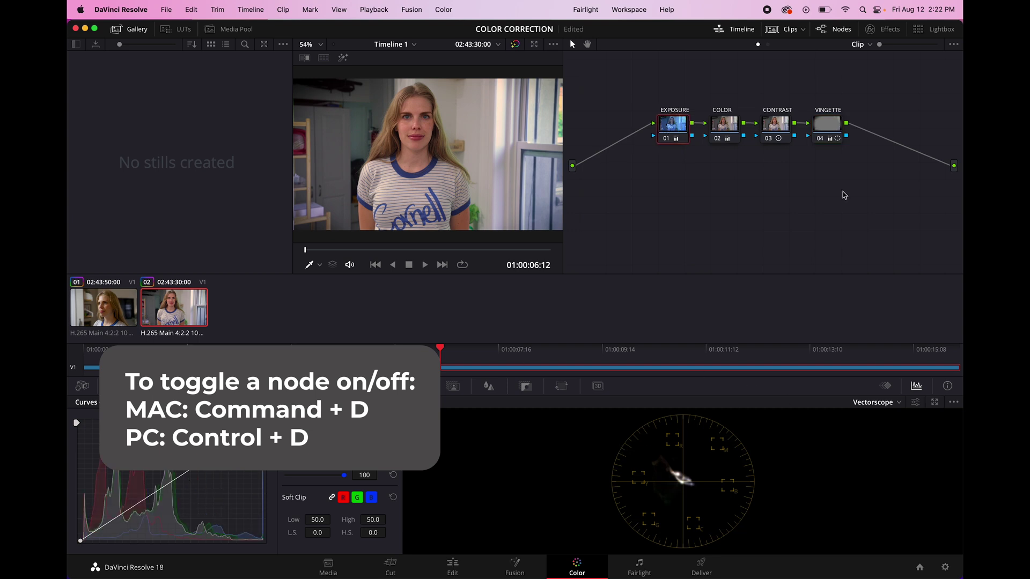
click(775, 124)
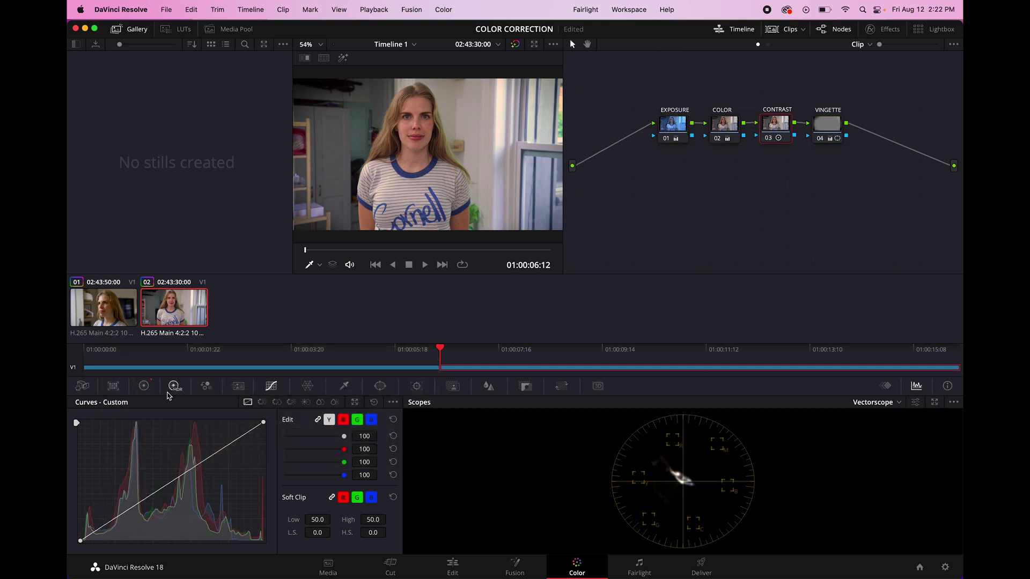
click(143, 386)
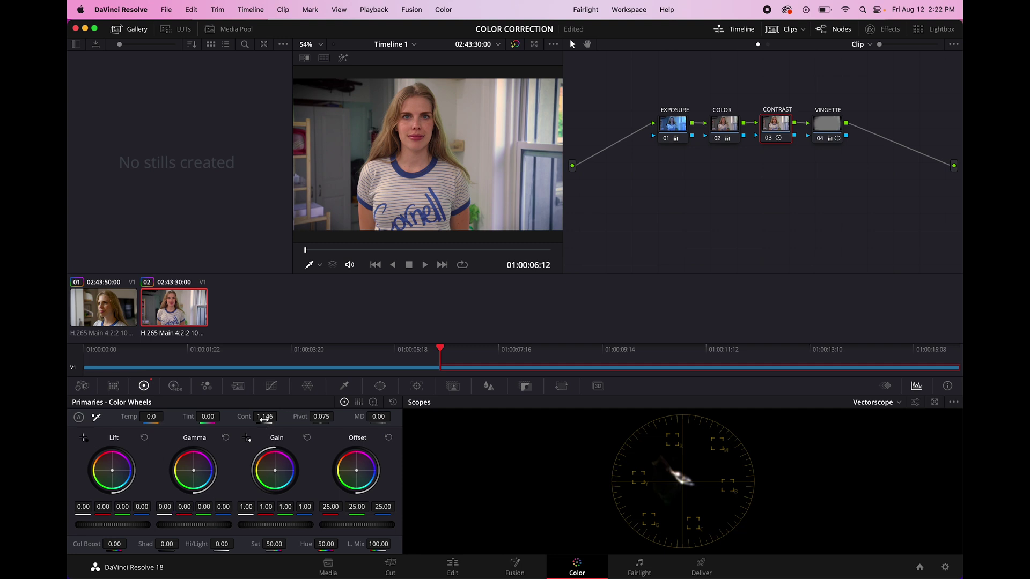
drag(264, 420, 338, 417)
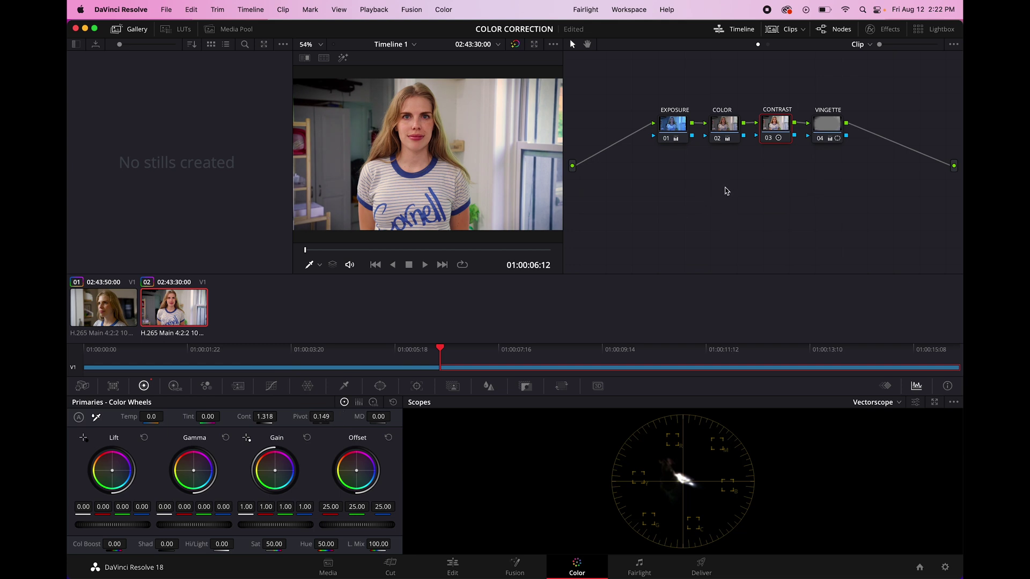
click(515, 44)
click(516, 44)
click(516, 44)
- Cool the COLOR node's temperature to -110 and compare against the ungraded image
click(729, 122)
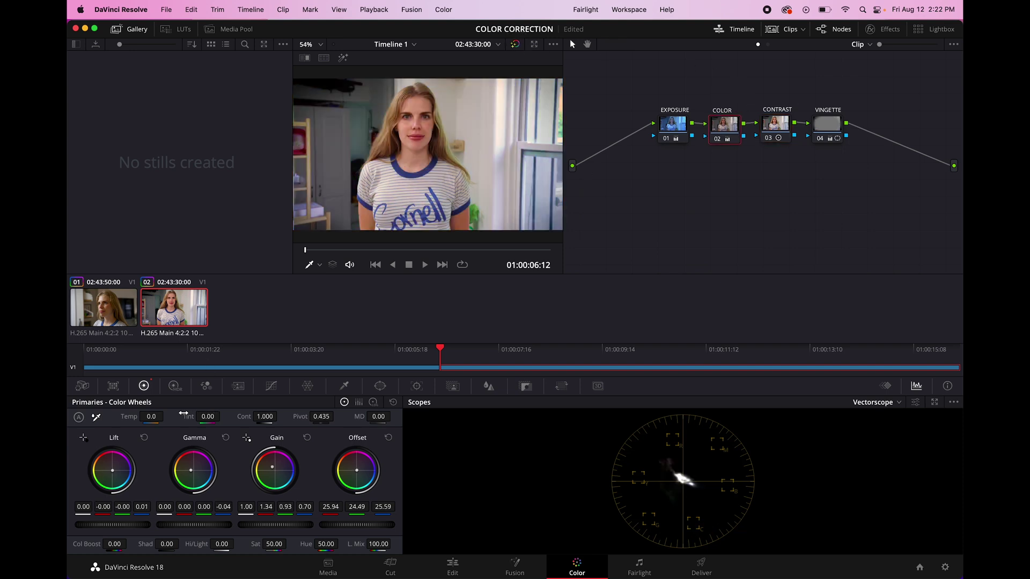
drag(153, 417, 145, 416)
key(ctrl+d)
key(ctrl+d)
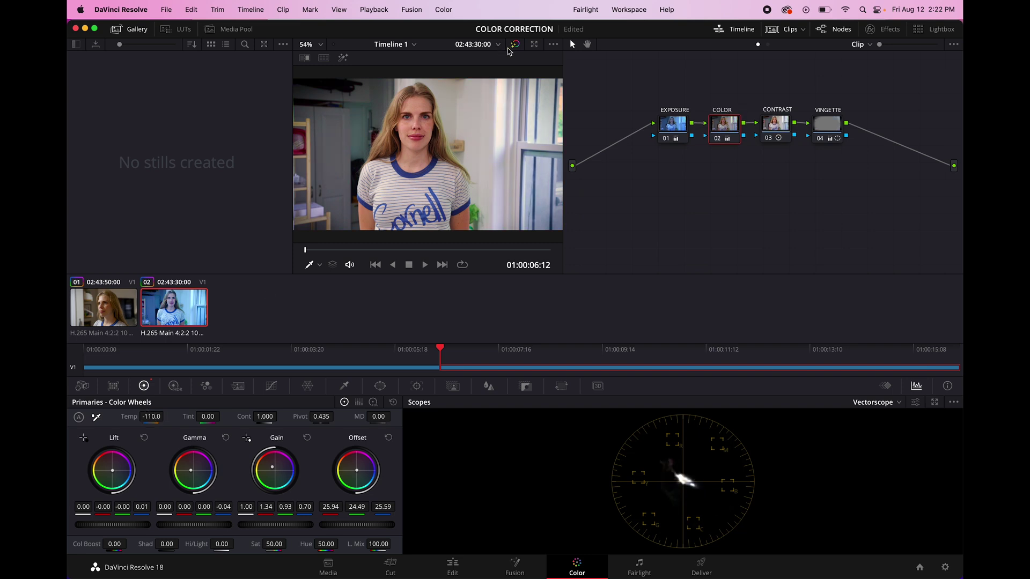
click(515, 45)
click(514, 44)
click(514, 45)
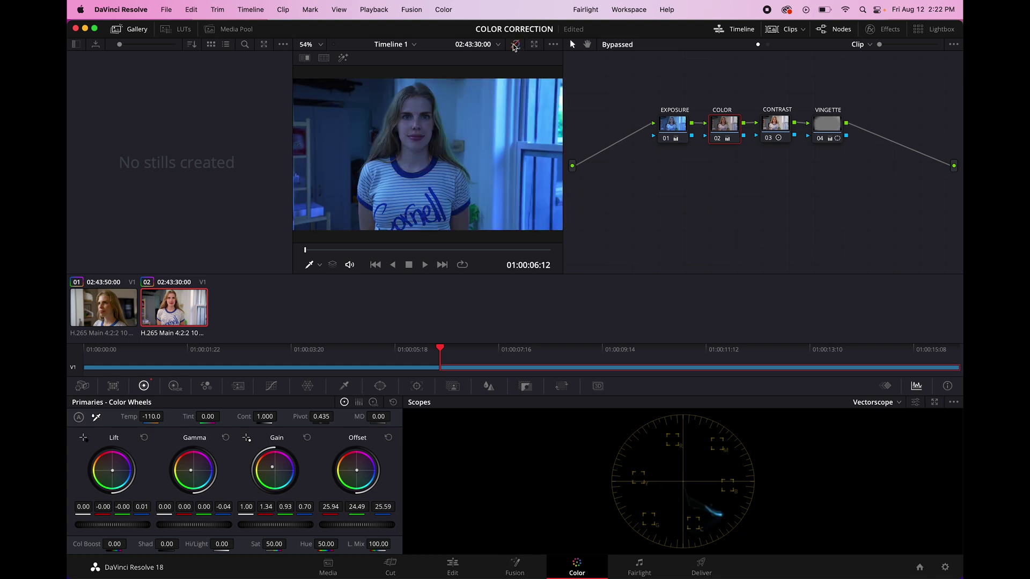
click(514, 44)
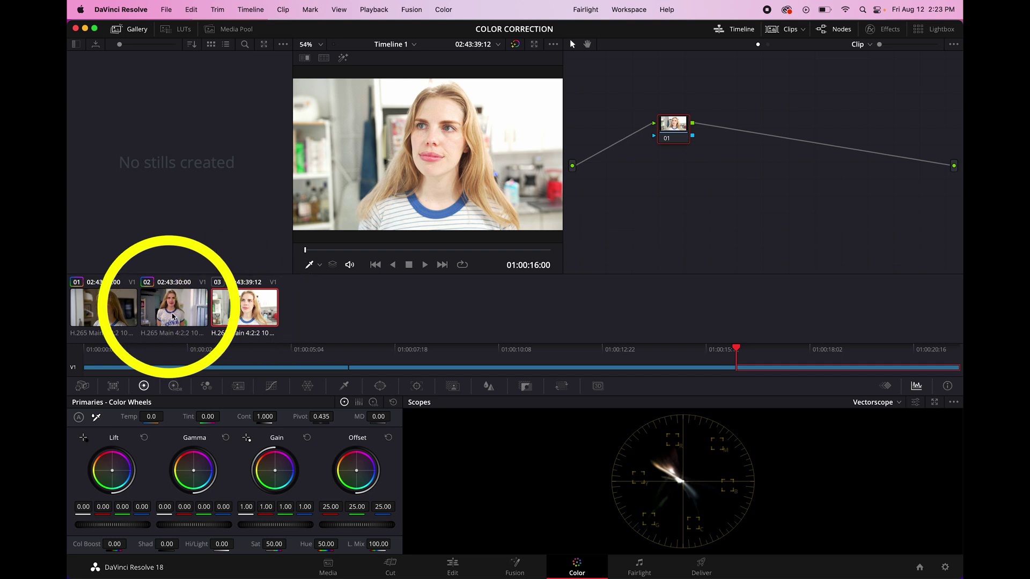
- Shot-match clip 03 to the graded clip 02 and view both clips
right_click(173, 316)
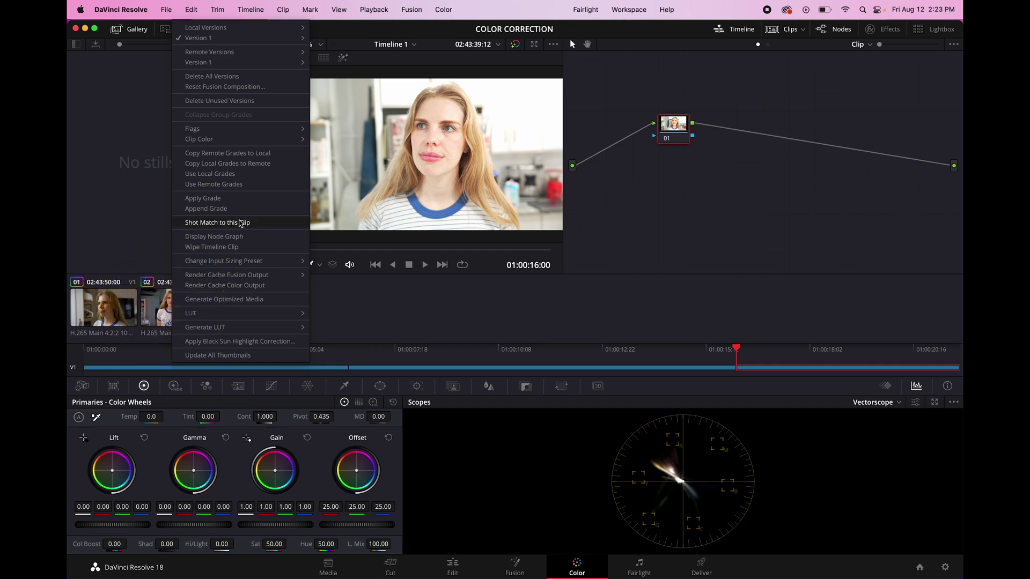
click(240, 223)
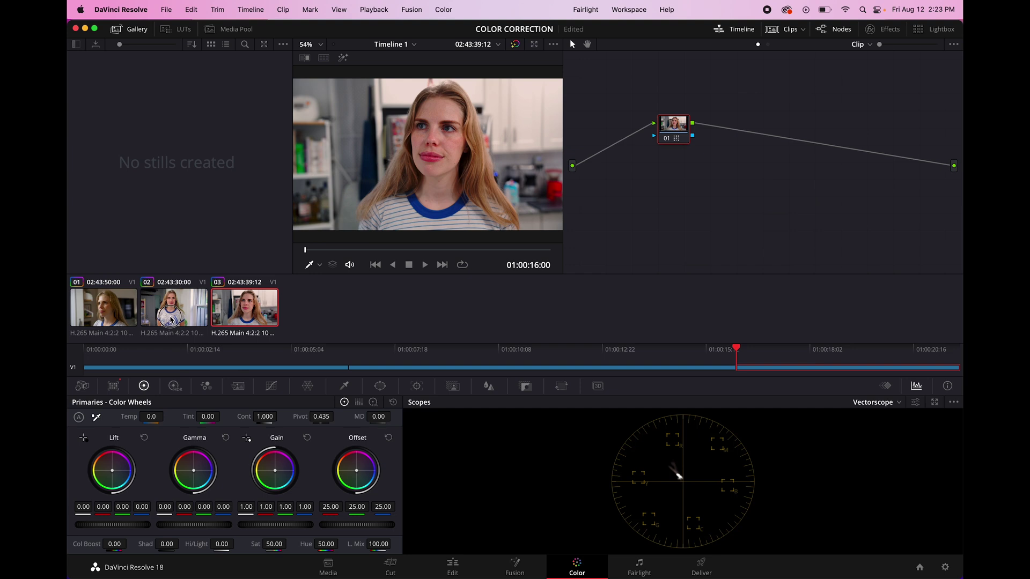
click(170, 320)
click(241, 321)
- Flip between clips 02 and 03 to compare, then undo the shot match on clip 03
click(171, 308)
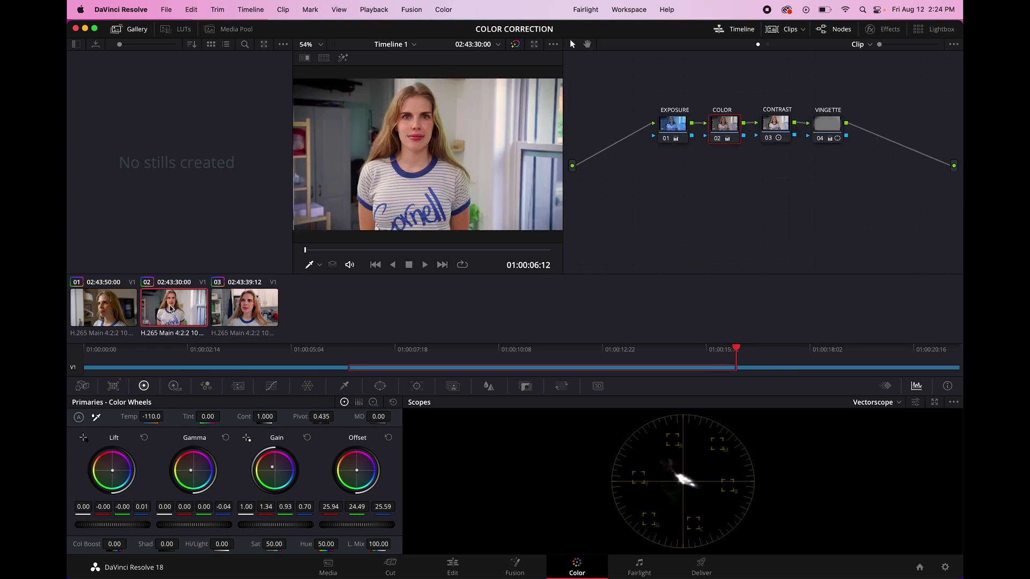
click(272, 311)
click(189, 310)
click(237, 311)
click(193, 310)
click(263, 309)
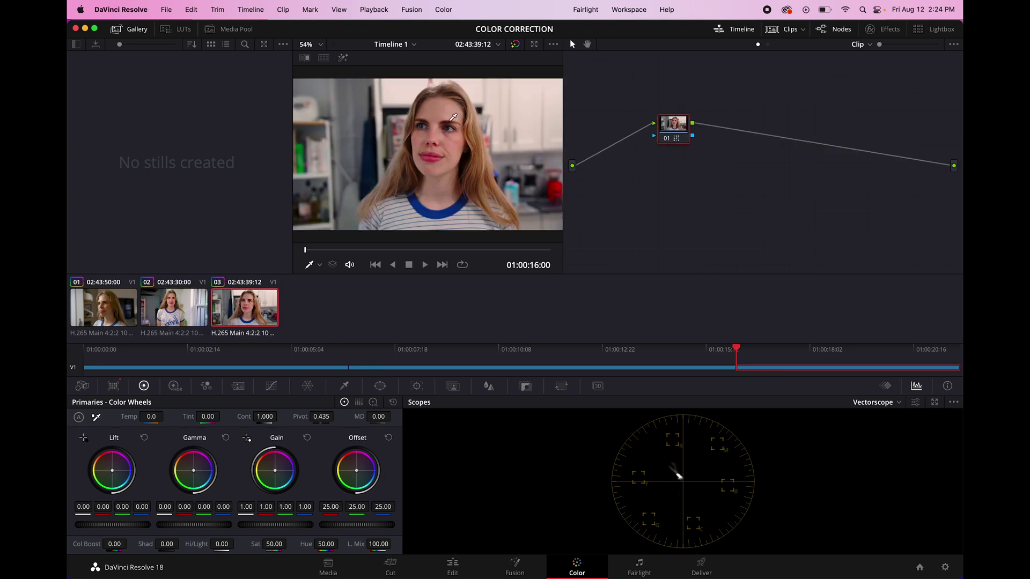
key(shift+Home)
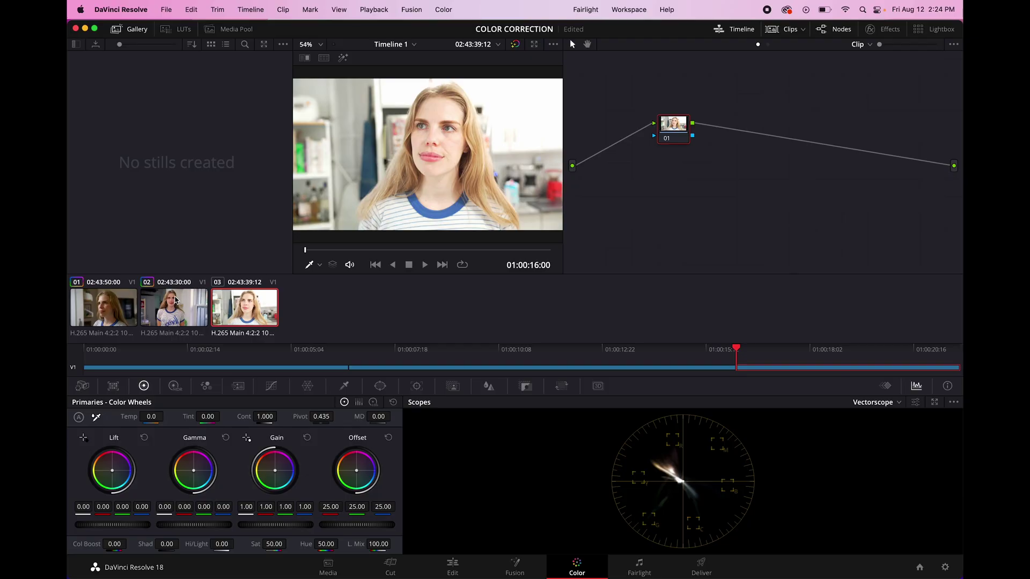
- Grab a still of graded clip 02 into the gallery
click(176, 301)
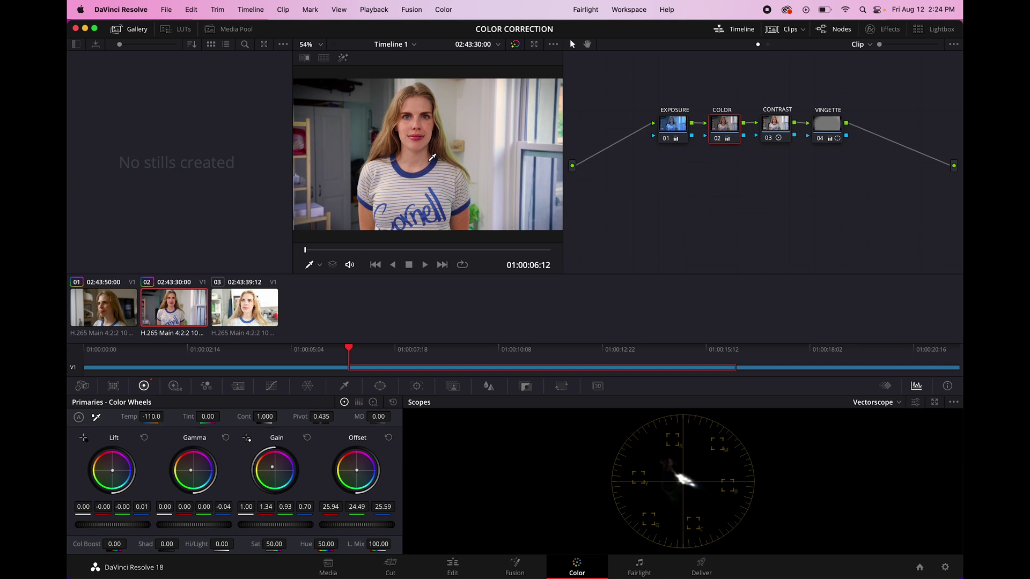
right_click(409, 159)
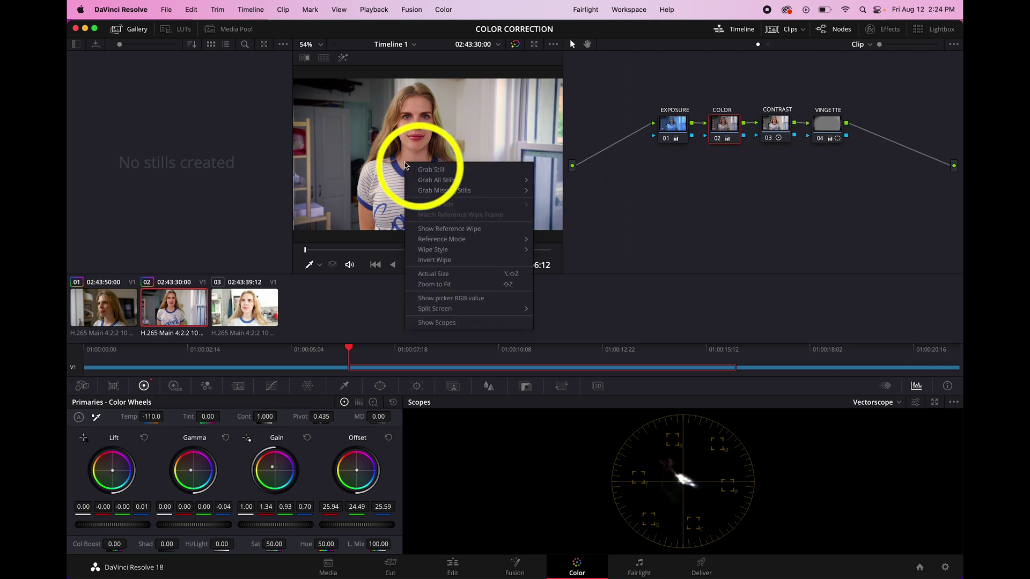
click(427, 161)
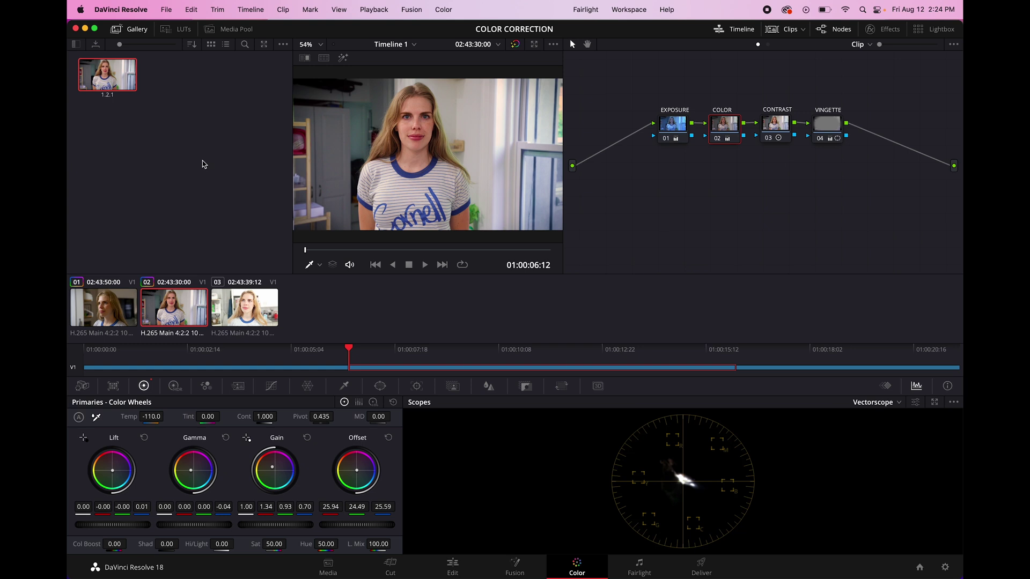
- On clip 03, show a horizontal reference wipe against the still, with the split moved upward
click(262, 302)
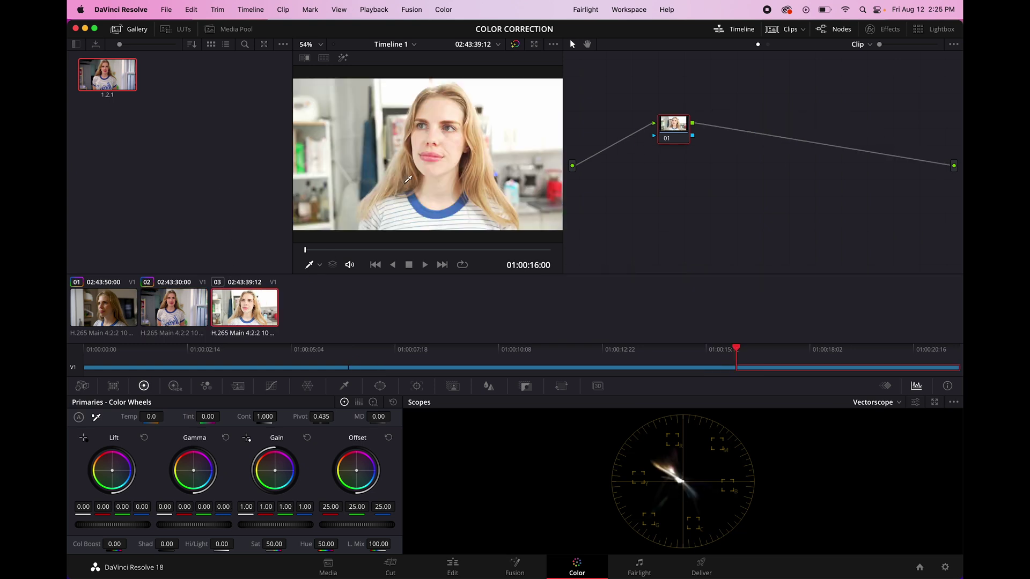
right_click(406, 184)
click(444, 251)
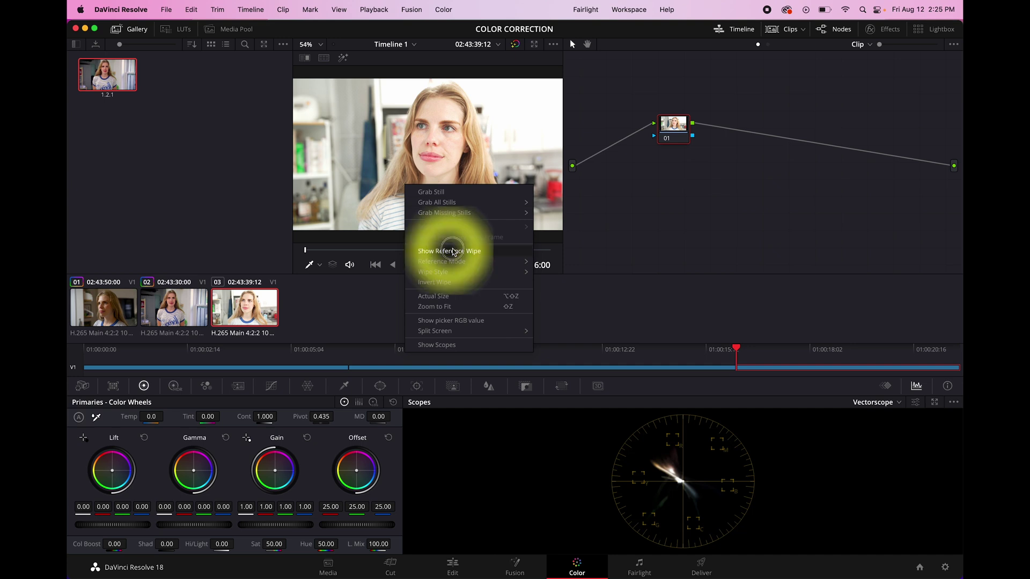
drag(429, 181, 433, 145)
click(418, 58)
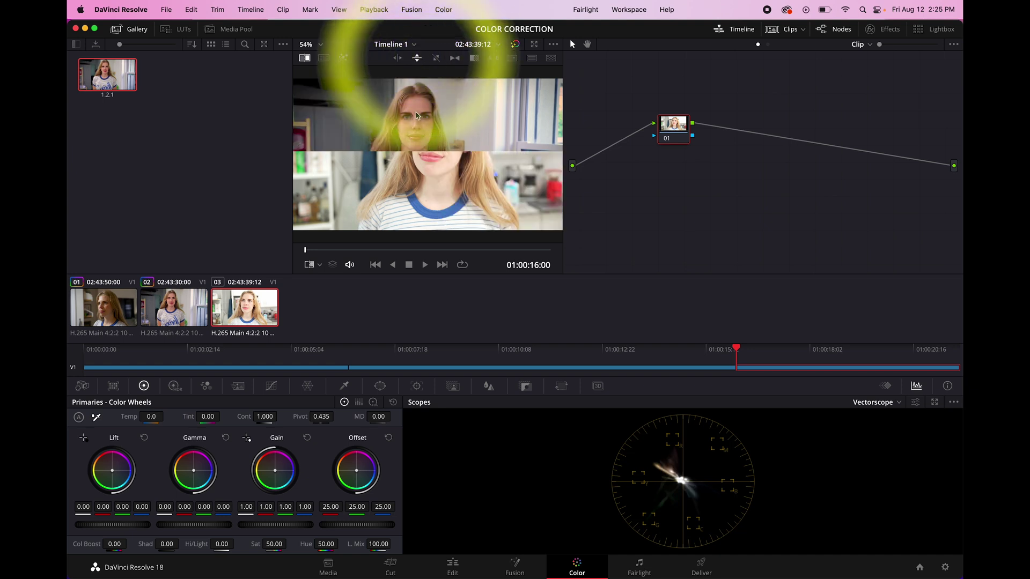
mouse_move(422, 151)
mouse_down()
mouse_move(421, 131)
mouse_move(421, 149)
mouse_up()
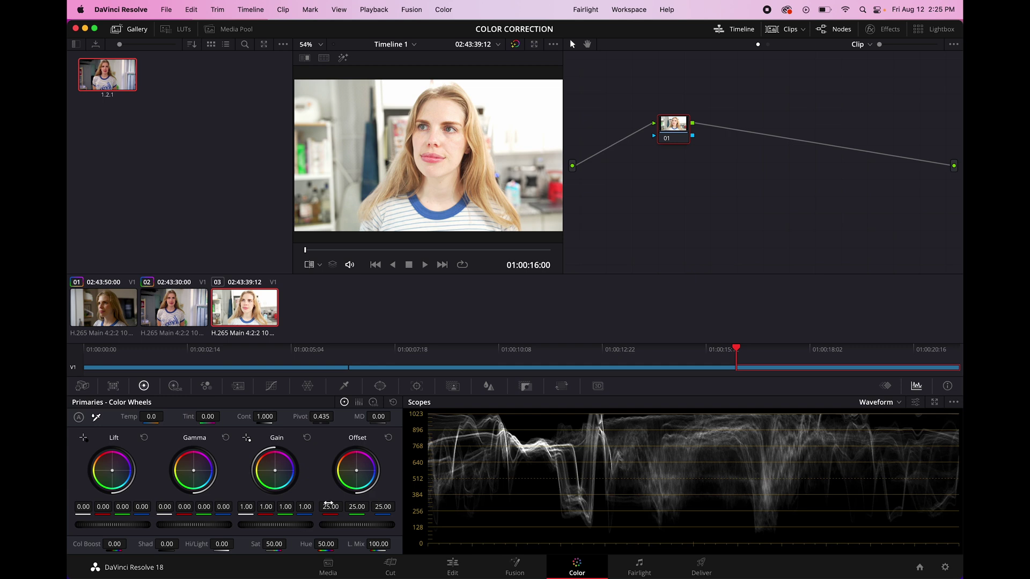
- Lower the Gain master wheel to 0.79 and the Lift master wheel to -0.09
drag(299, 529, 180, 522)
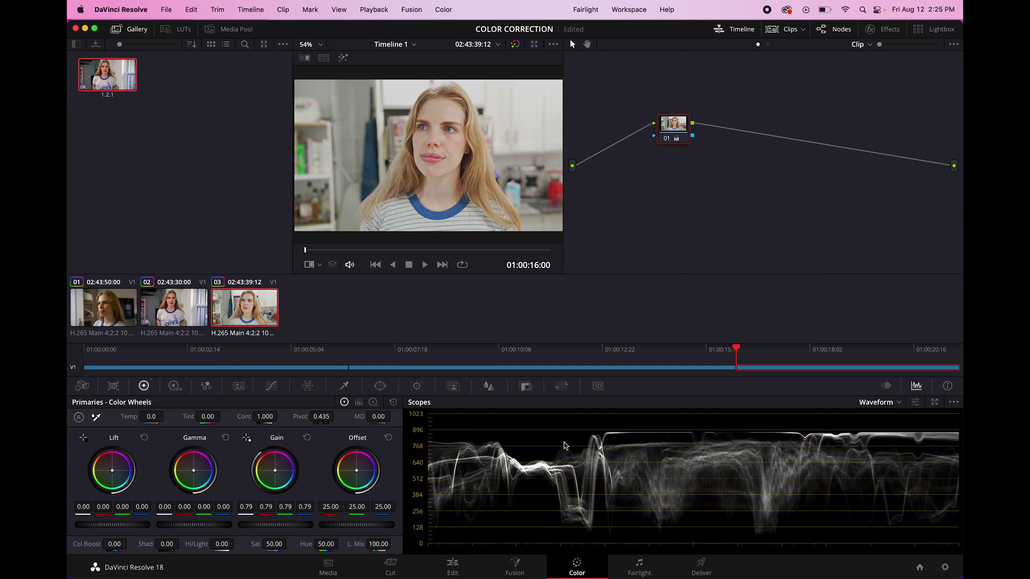
drag(144, 527, 97, 526)
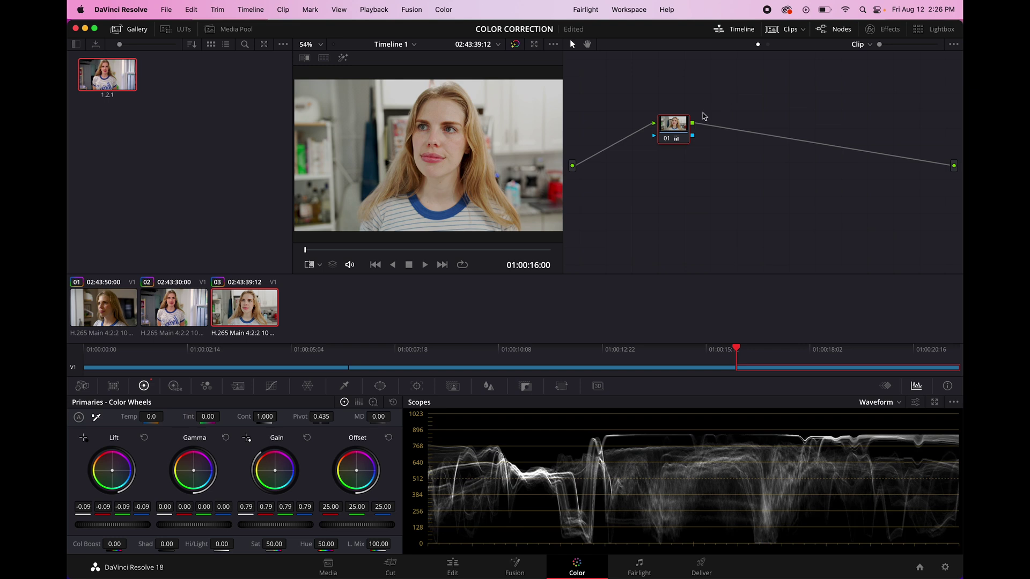
- Label the first node EXPOSURE, then add a serial node after it labelled COLOR
right_click(677, 132)
click(707, 154)
right_click(680, 129)
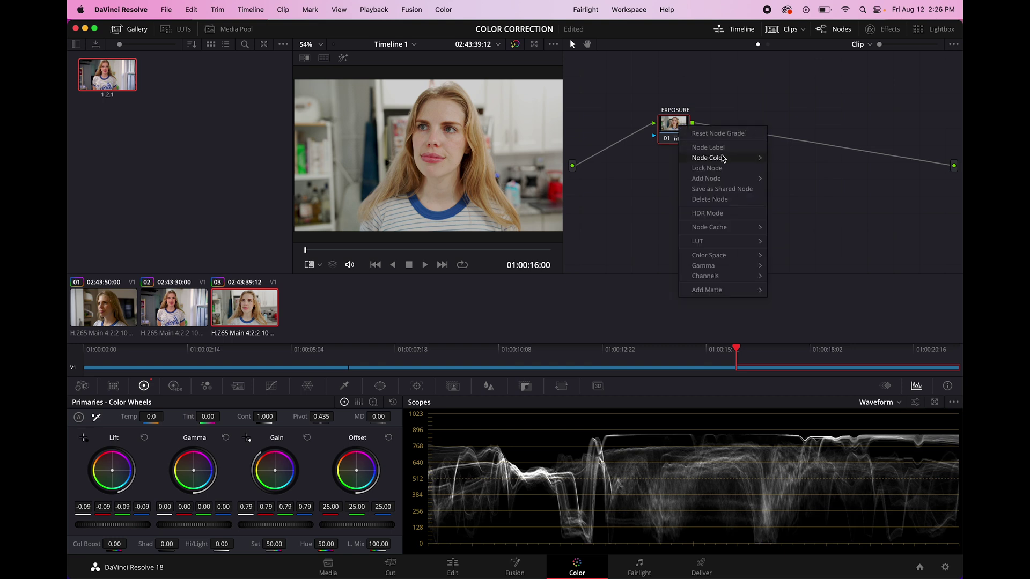
mouse_move(740, 178)
click(789, 179)
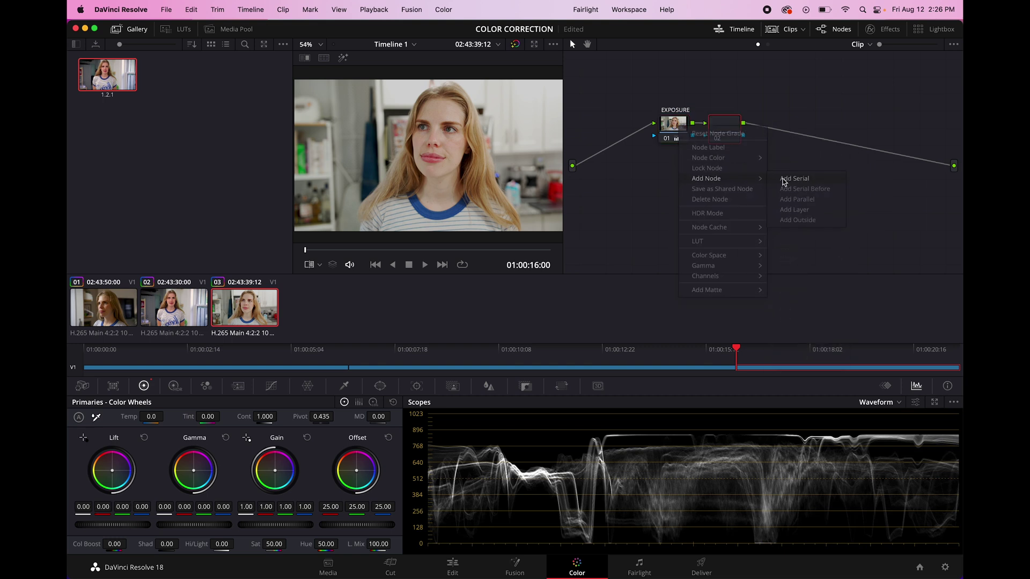
right_click(724, 126)
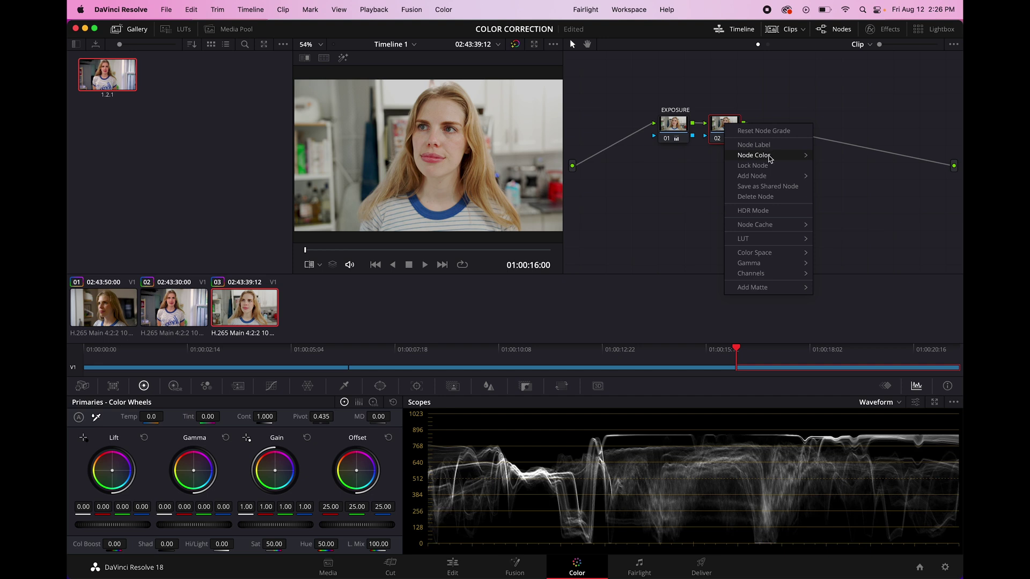
click(764, 145)
text(COLOR)
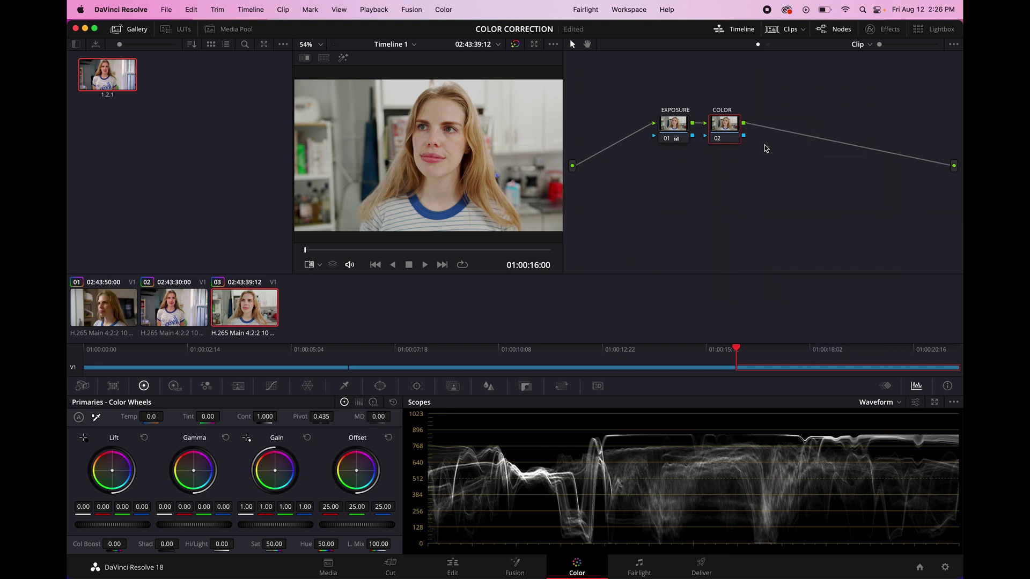
- Add serial node 03 after COLOR and label it SATURATION
right_click(726, 132)
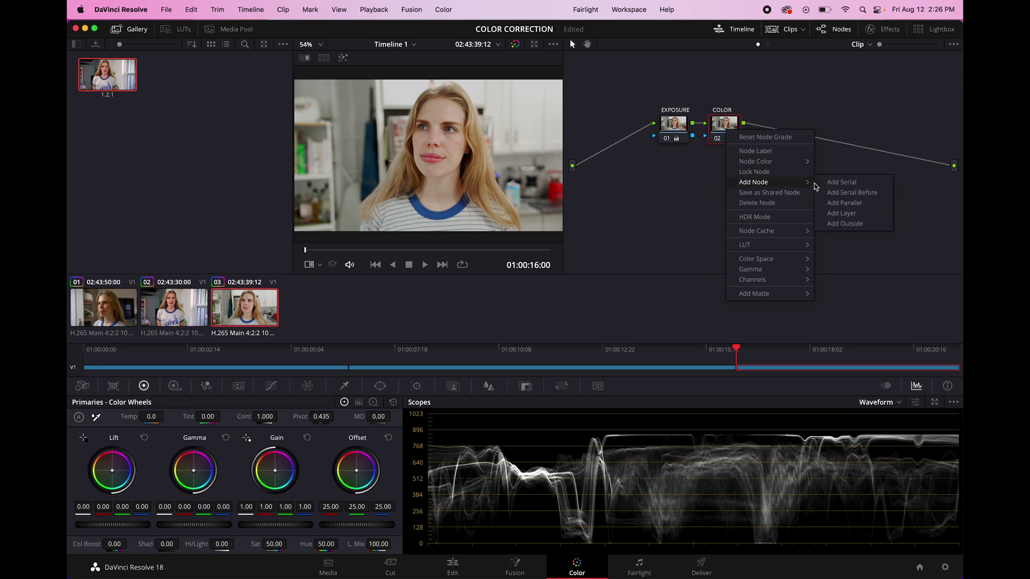
click(828, 183)
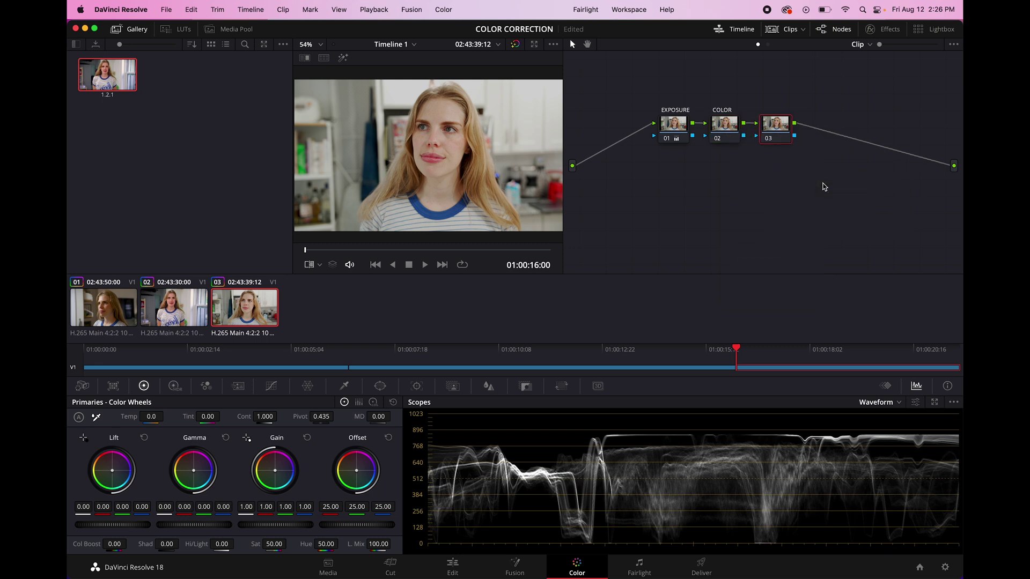
right_click(778, 129)
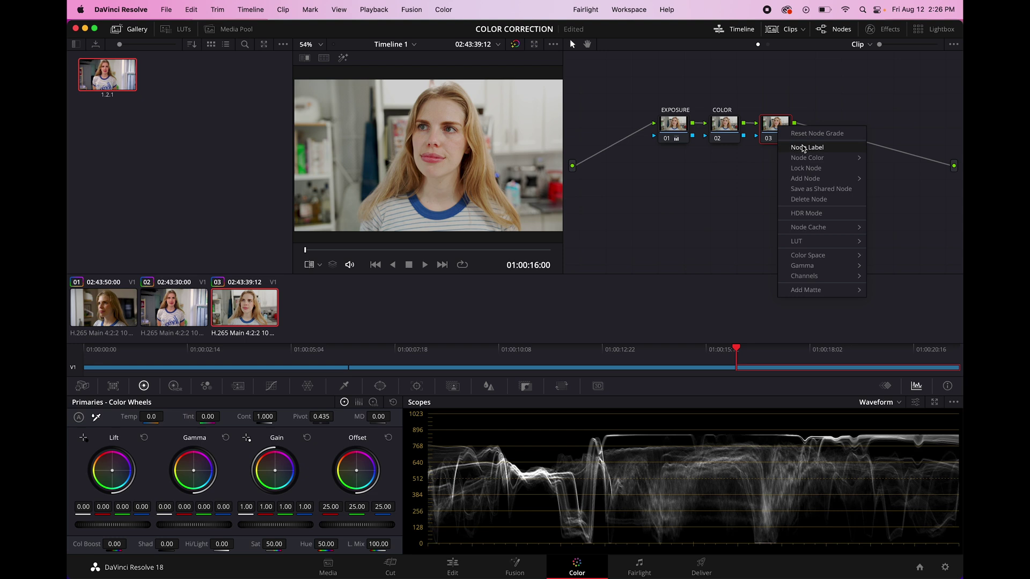
click(804, 149)
text(SATURATION)
key(Return)
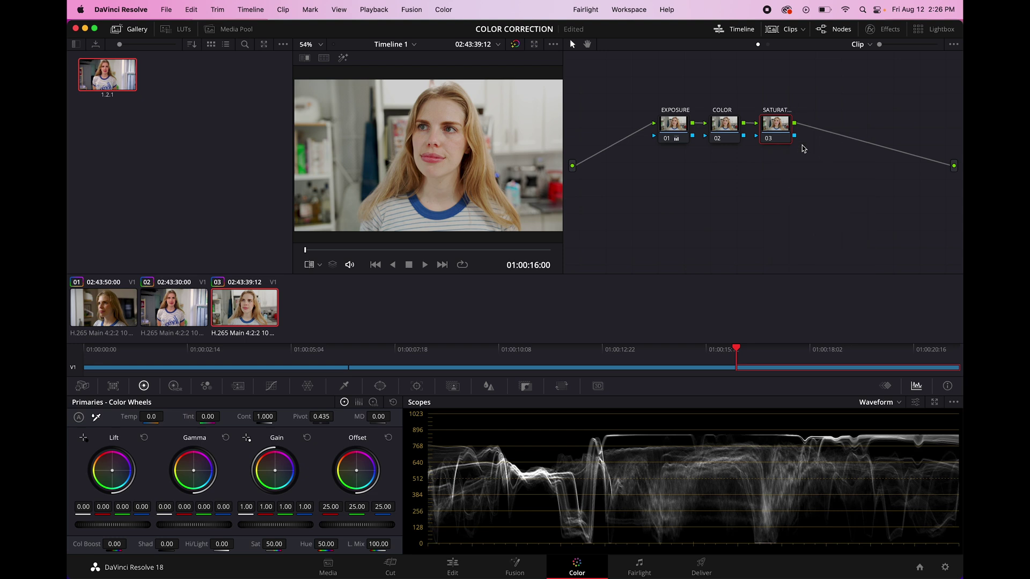
- Add serial node 04 after SATURATION and label it CONTRAST
right_click(783, 129)
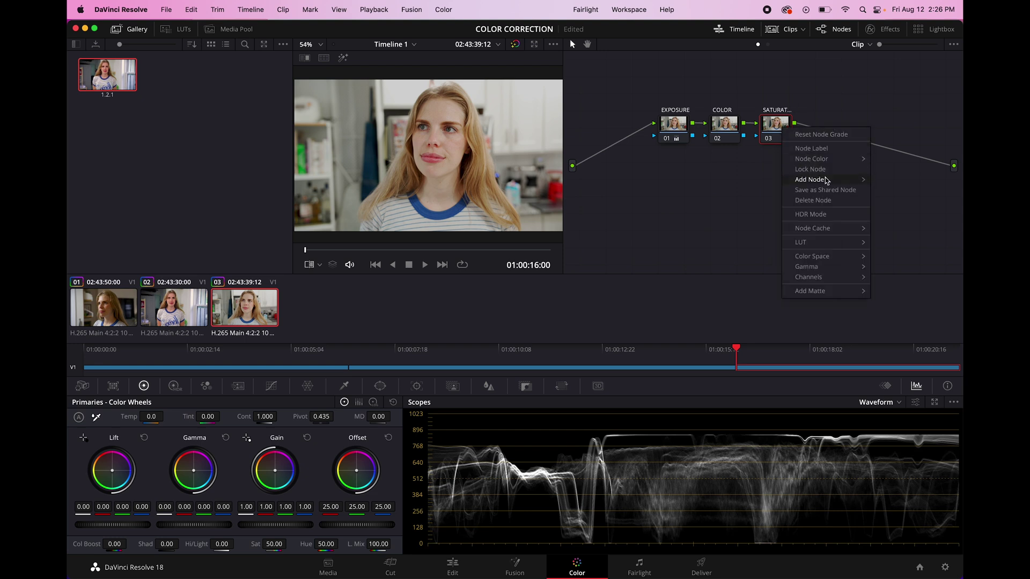
mouse_move(852, 180)
click(885, 181)
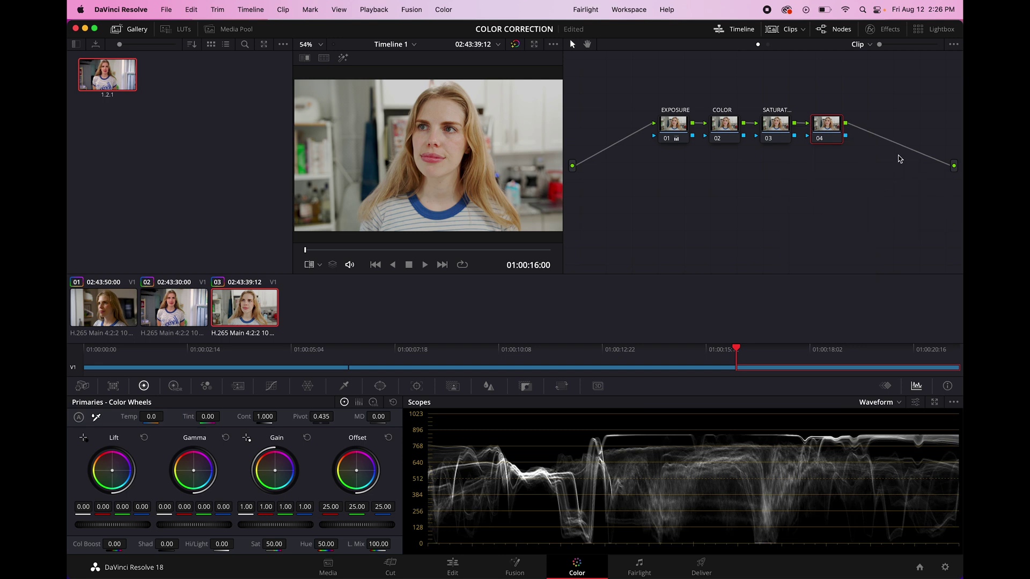
right_click(829, 125)
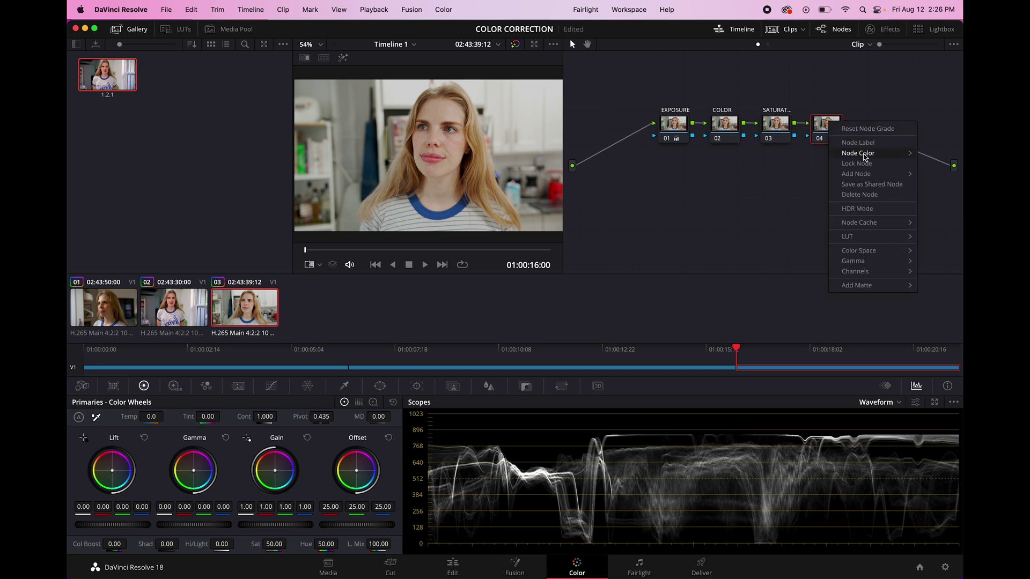
click(868, 143)
text(CONT)
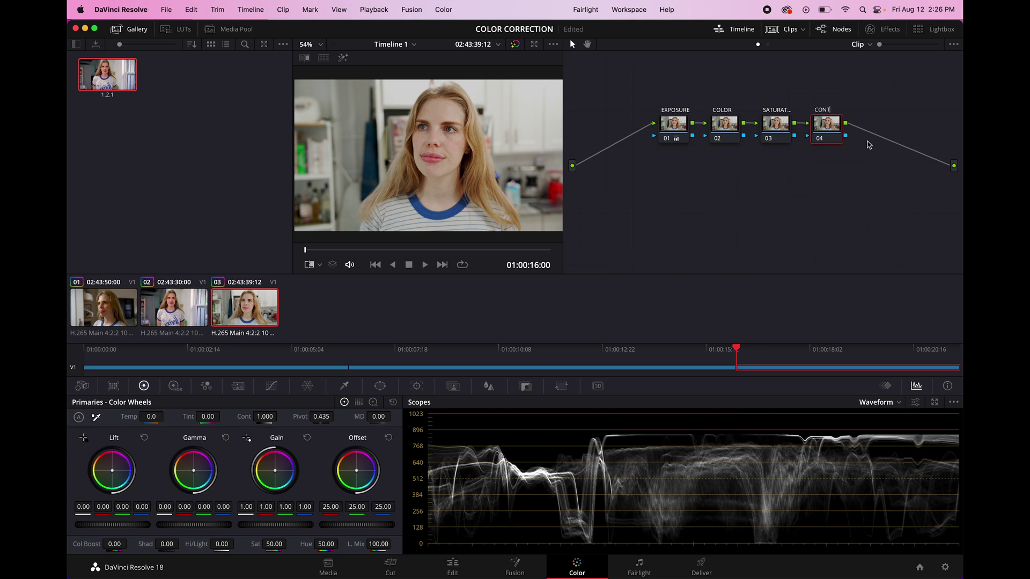
text(RAST)
- With the COLOR node selected, pop out the scopes and make the left one a vectorscope
click(725, 128)
click(934, 401)
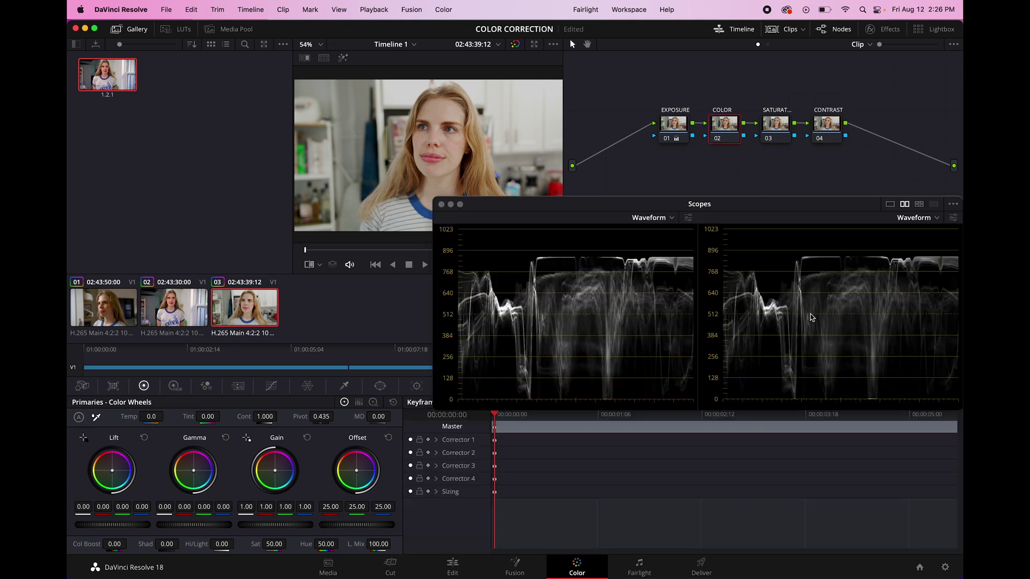
click(668, 218)
click(674, 253)
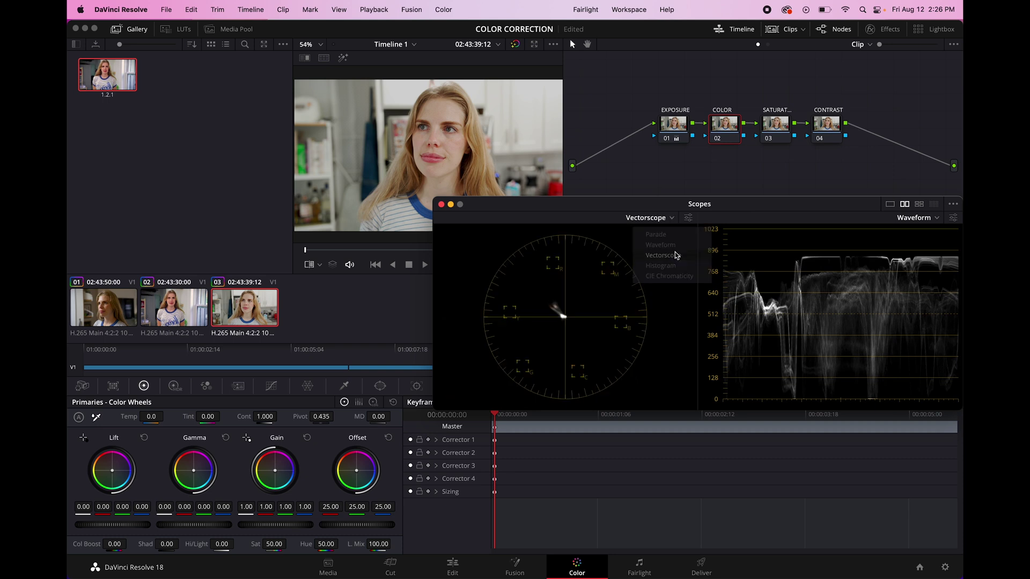
drag(621, 204, 711, 192)
click(778, 206)
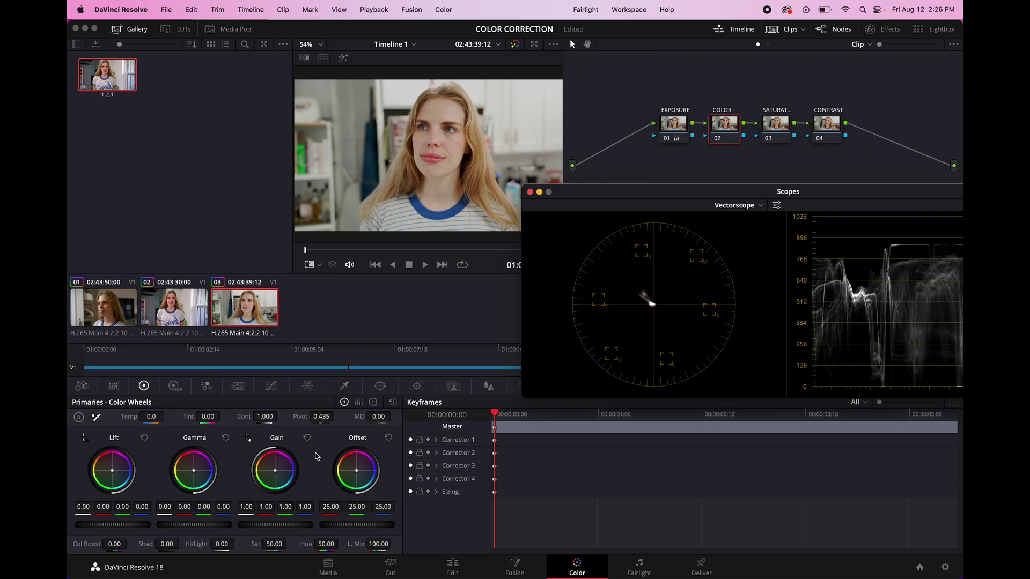
- Raise blue gain to 1.02, shift midtones toward blue, raise gamma, then compare with clip 02
drag(278, 471, 280, 471)
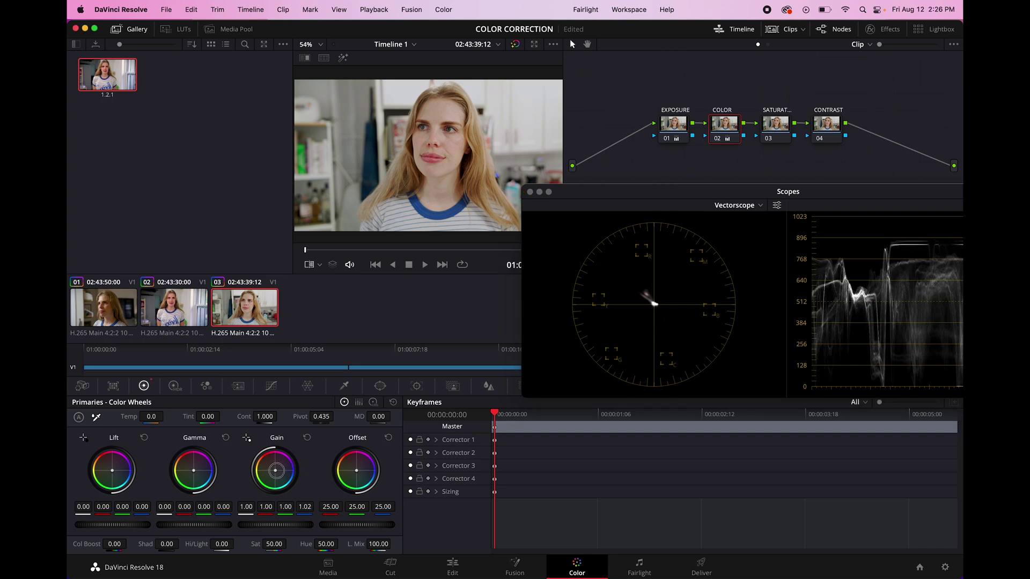
click(776, 206)
click(733, 168)
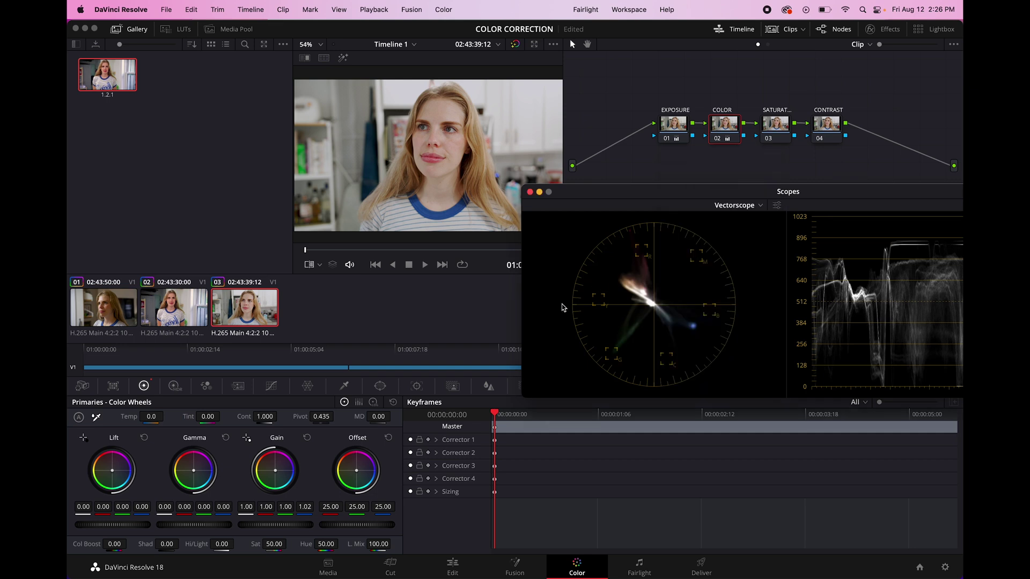
drag(196, 472, 205, 470)
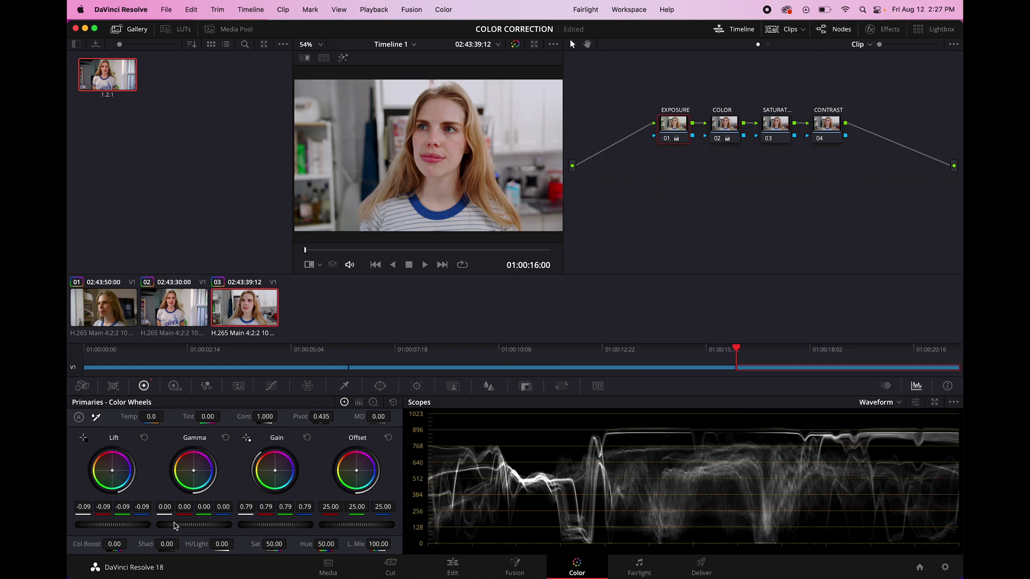
drag(175, 525, 289, 526)
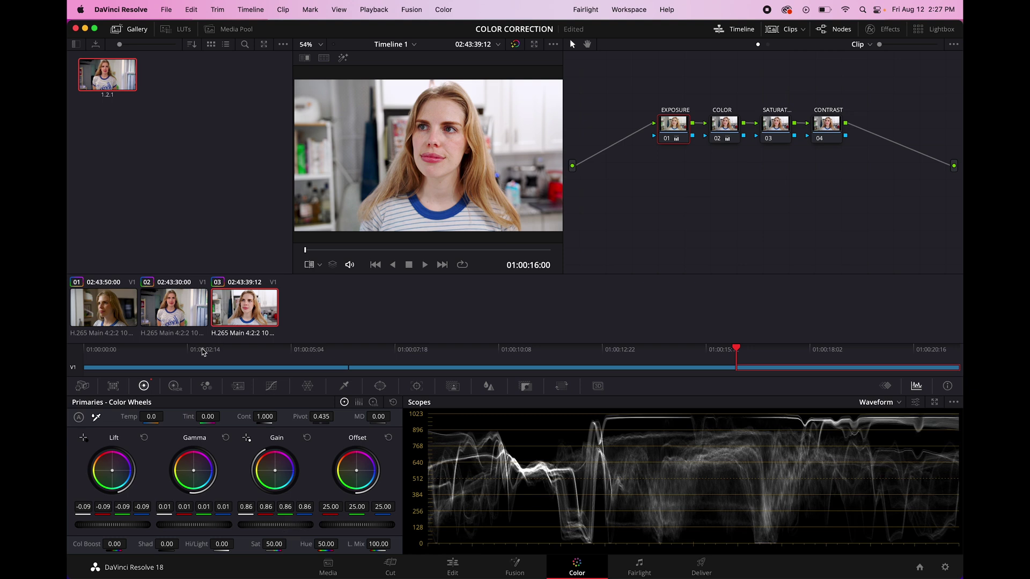
click(178, 297)
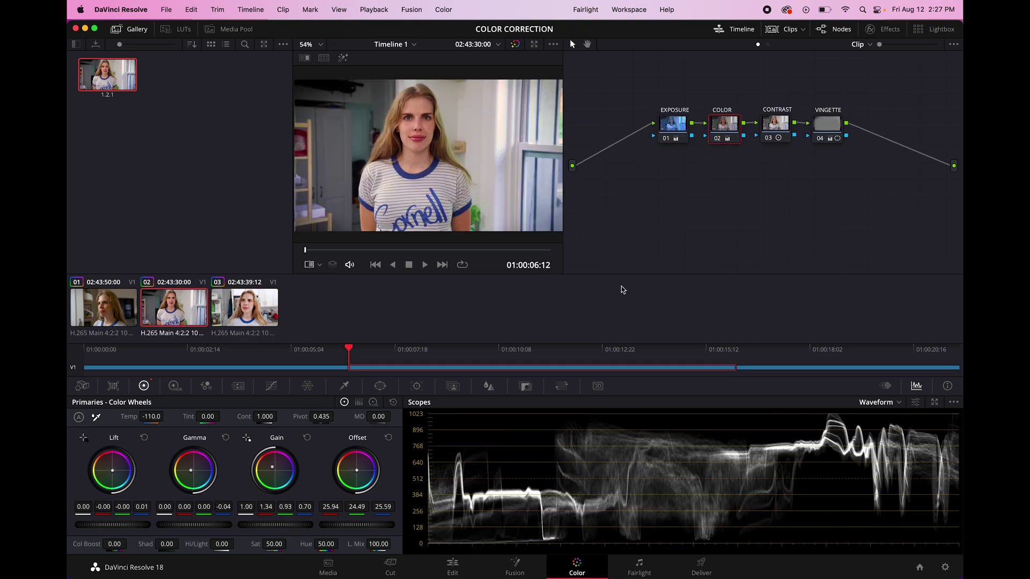
click(218, 306)
- Raise the SATURATION node's Sat to 61.80, then trim the COLOR node's blue gain to 1.07 on the vectorscope
click(786, 137)
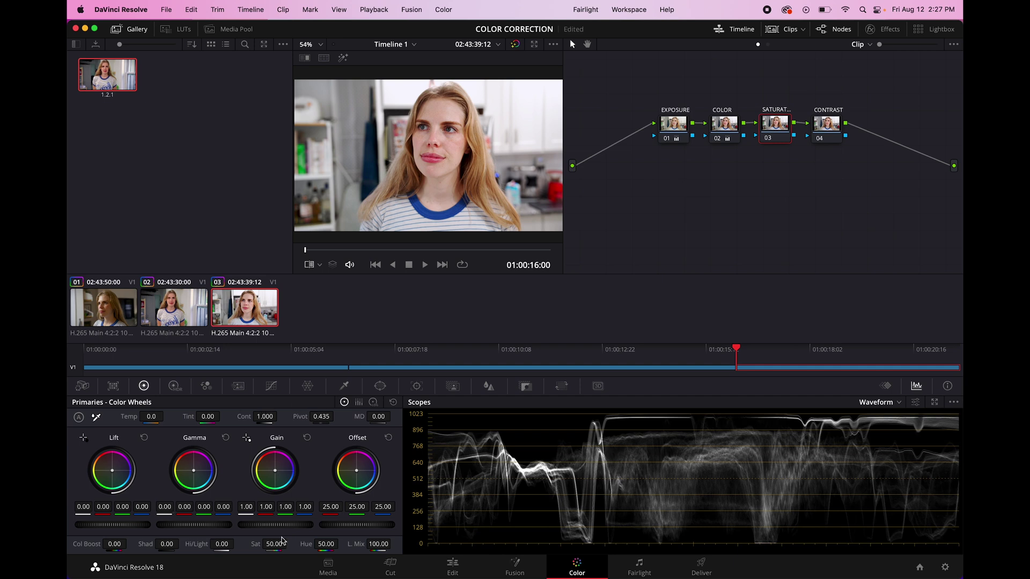
drag(275, 542, 305, 541)
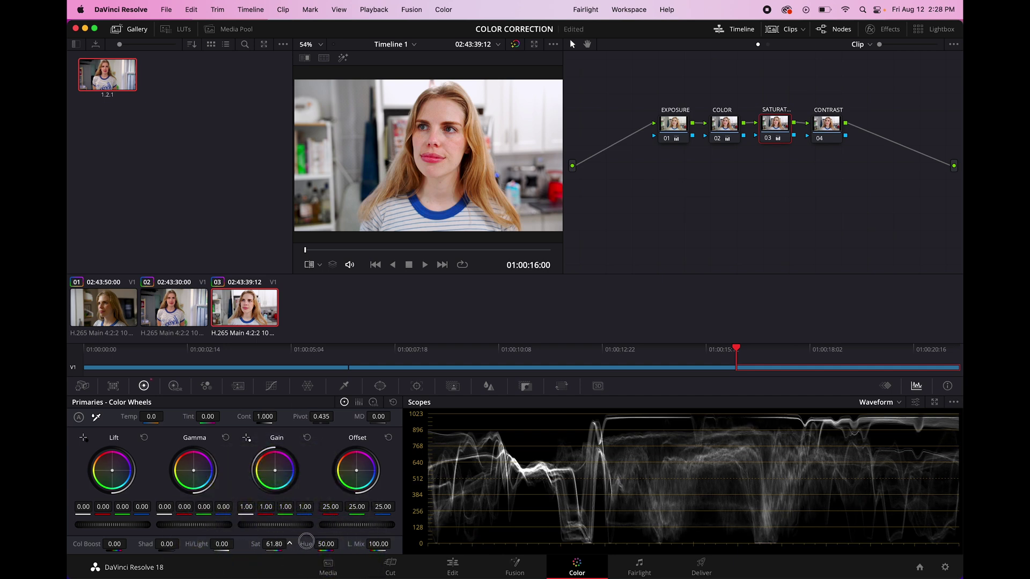
click(721, 128)
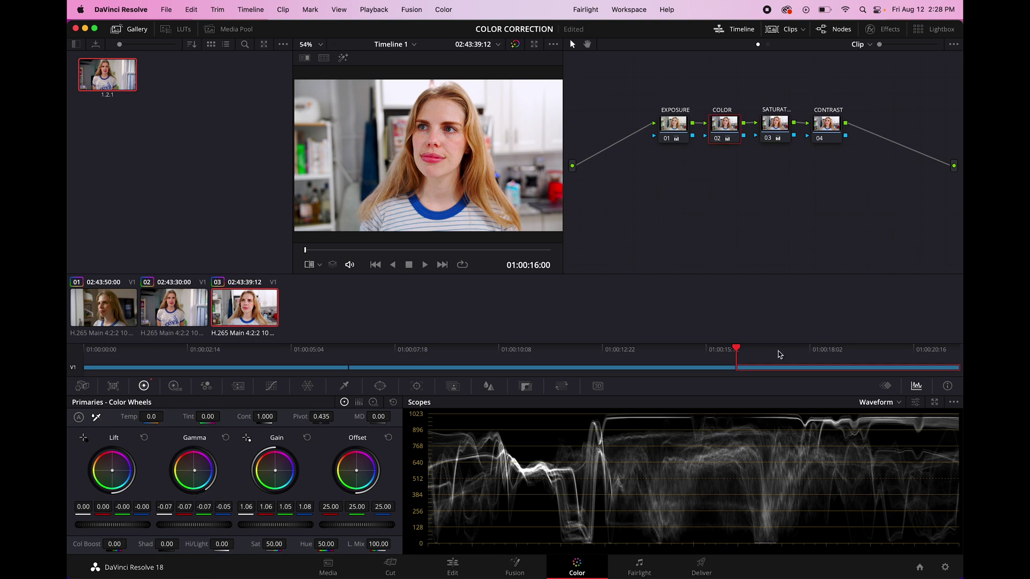
click(934, 402)
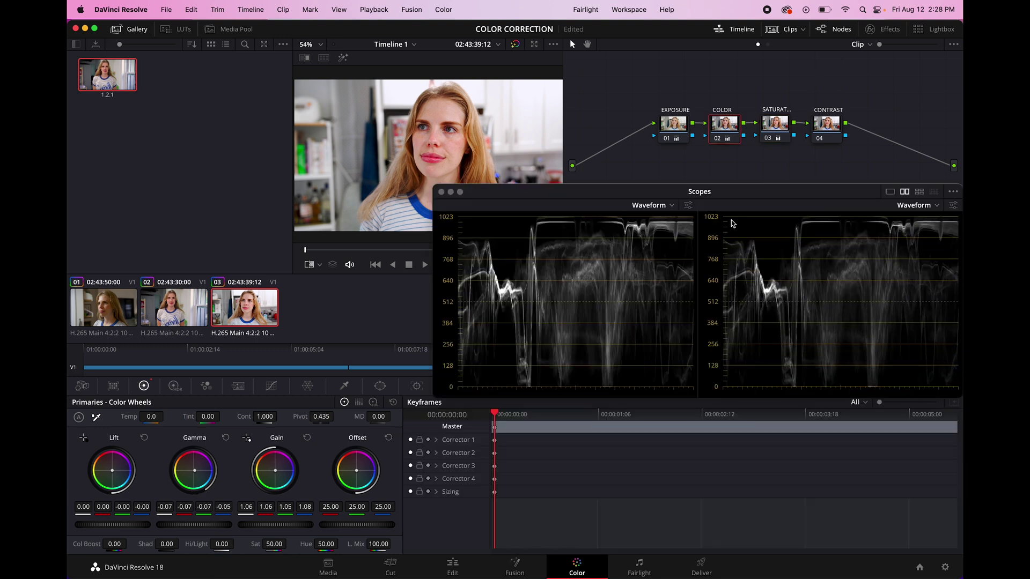
click(655, 205)
click(665, 239)
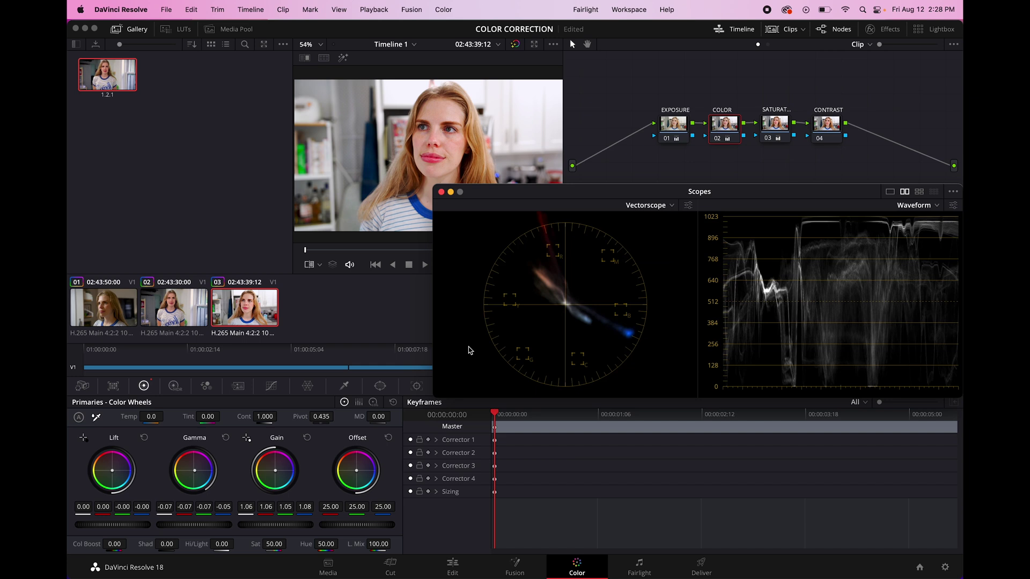
click(688, 205)
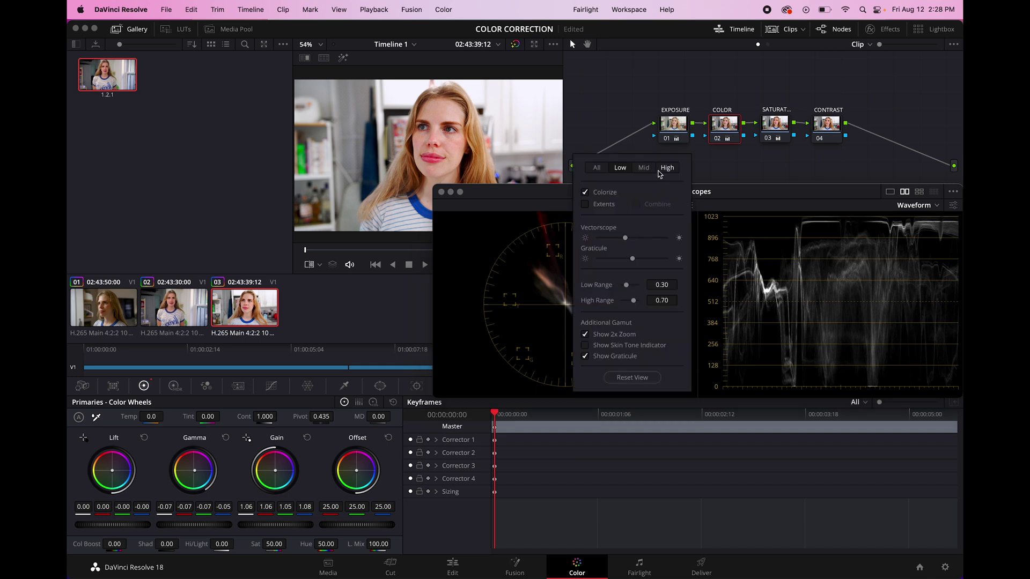
click(545, 296)
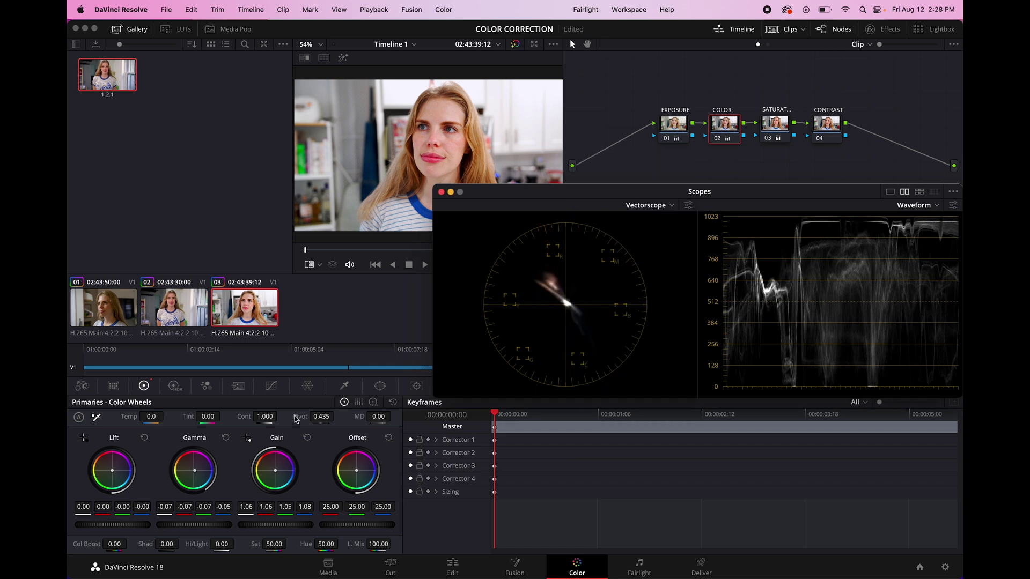
drag(275, 471, 275, 473)
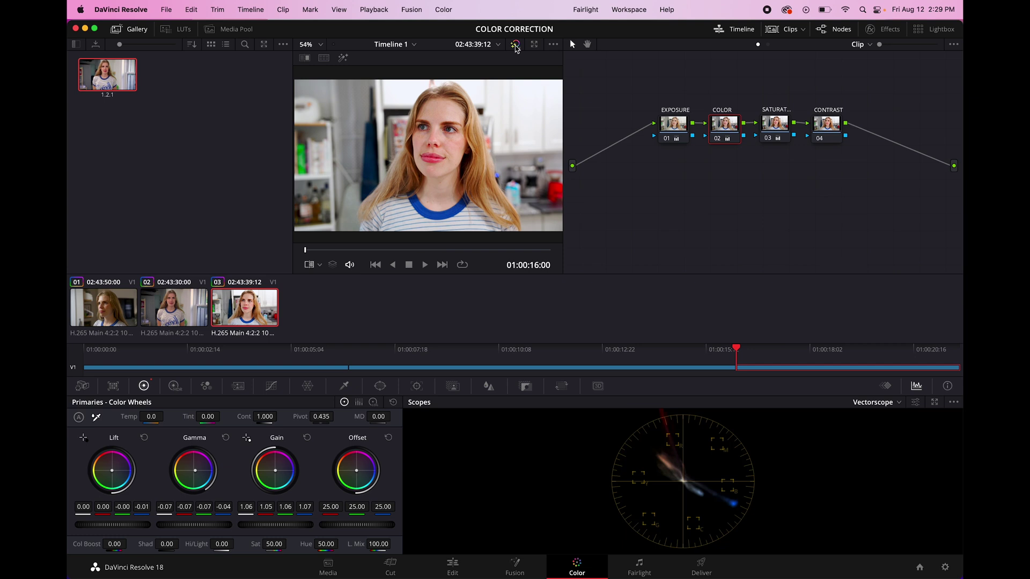
click(514, 45)
click(515, 45)
click(515, 45)
click(514, 45)
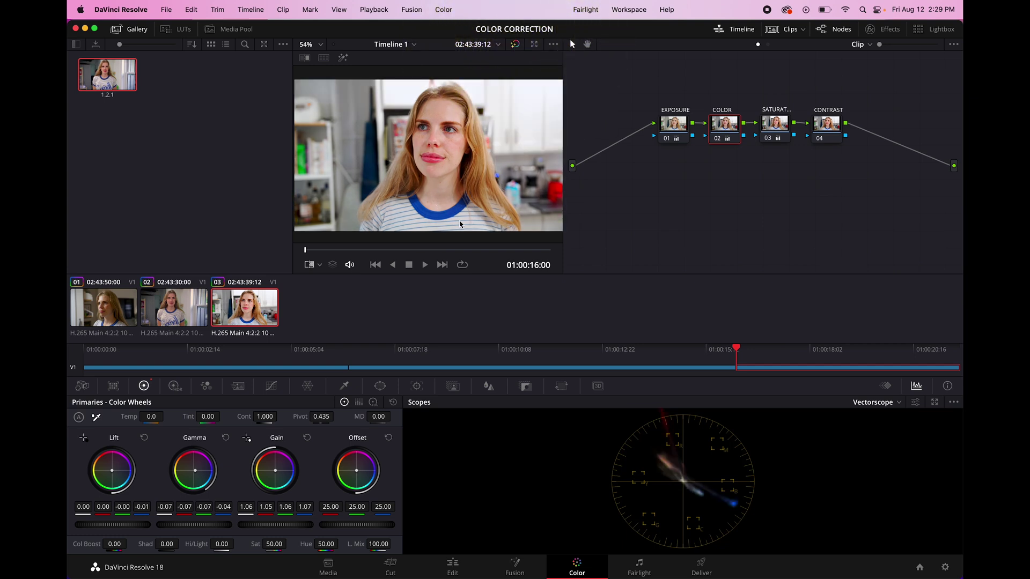